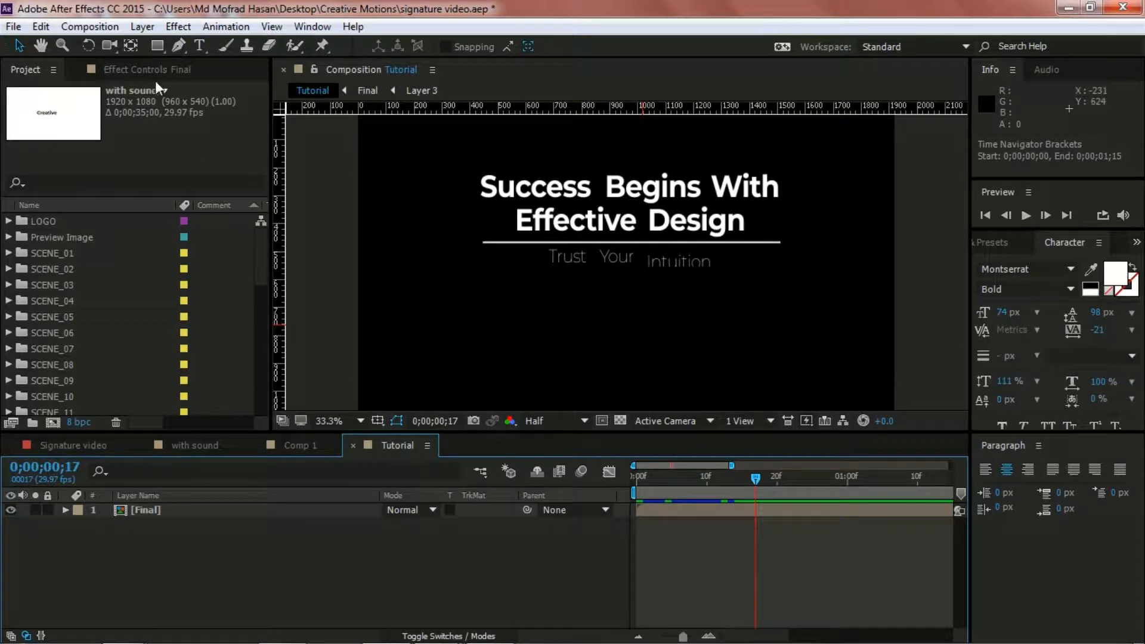
Draw a red filled rectangle about 504 × 132 px below the "Trust Your Intuition" line
{"action": "left_click", "coordinate": [157, 45]}
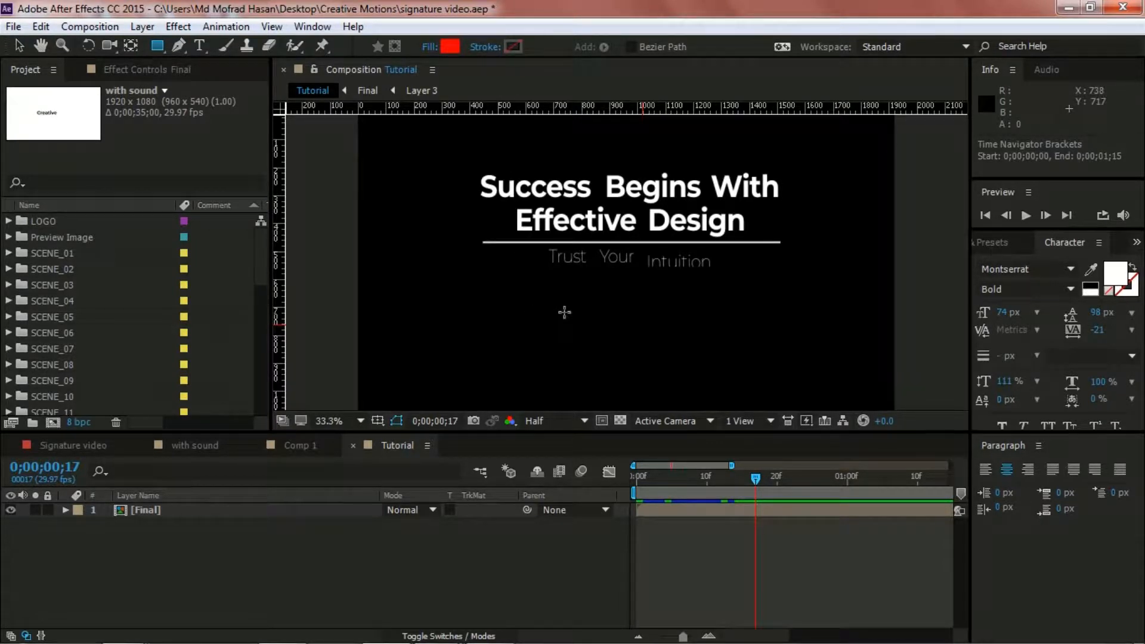
{"action": "mouse_move", "coordinate": [569, 308]}
{"action": "left_mouse_down"}
{"action": "mouse_move", "coordinate": [609, 331]}
{"action": "mouse_move", "coordinate": [710, 344]}
{"action": "left_mouse_up"}
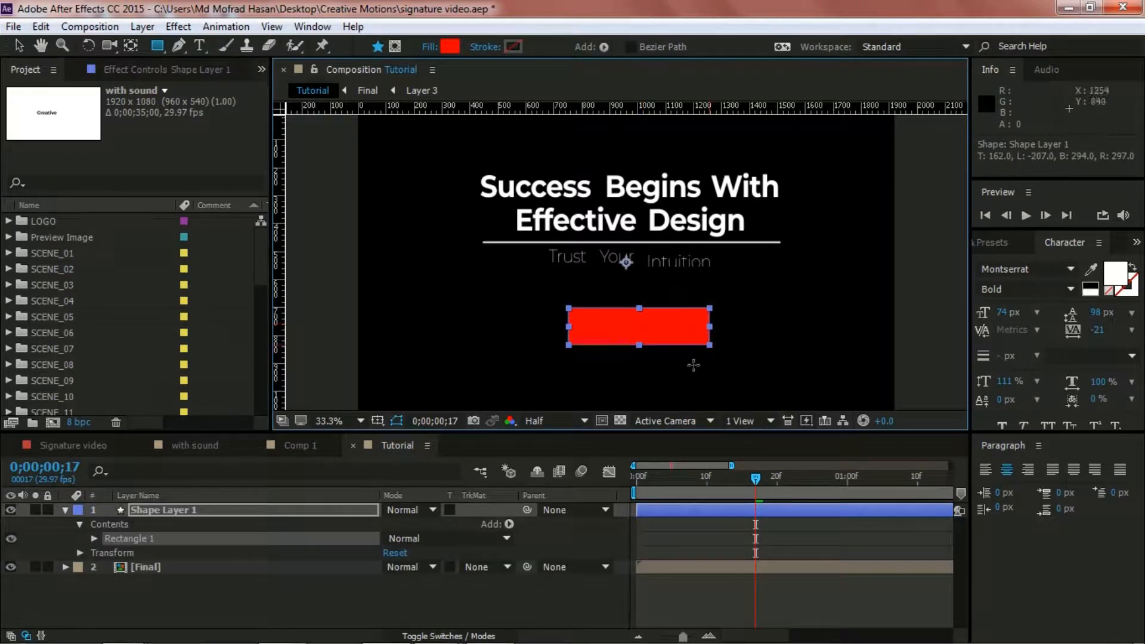
{"action": "left_click", "coordinate": [66, 510]}
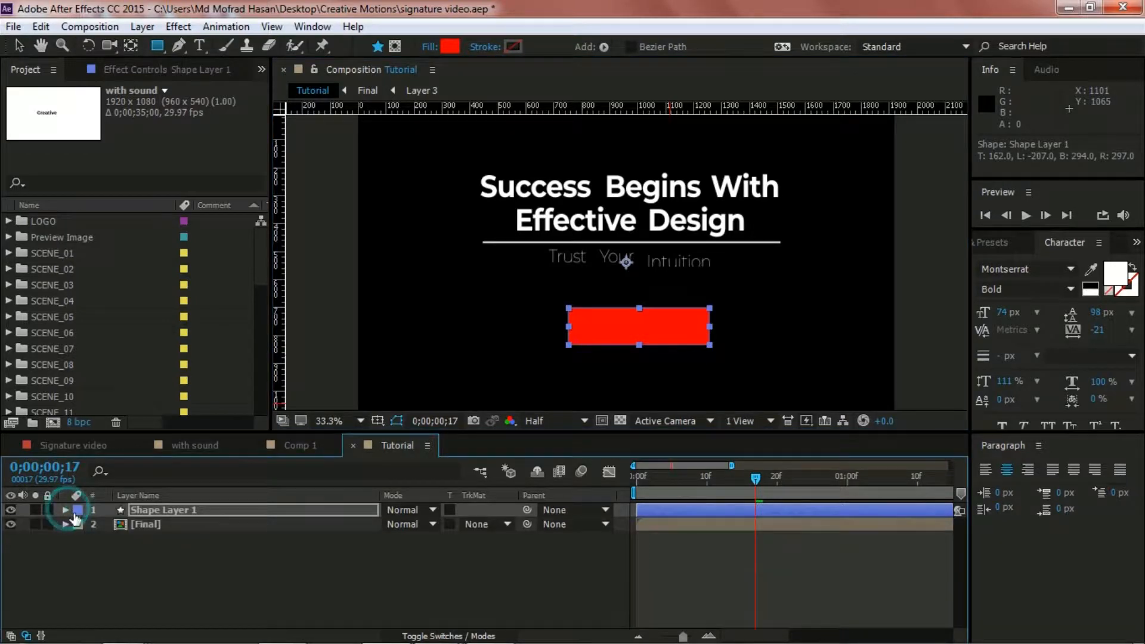
{"action": "left_click", "coordinate": [299, 562]}
Nudge the red rectangle's layer straight up to position 960, 492
{"action": "left_click", "coordinate": [184, 510]}
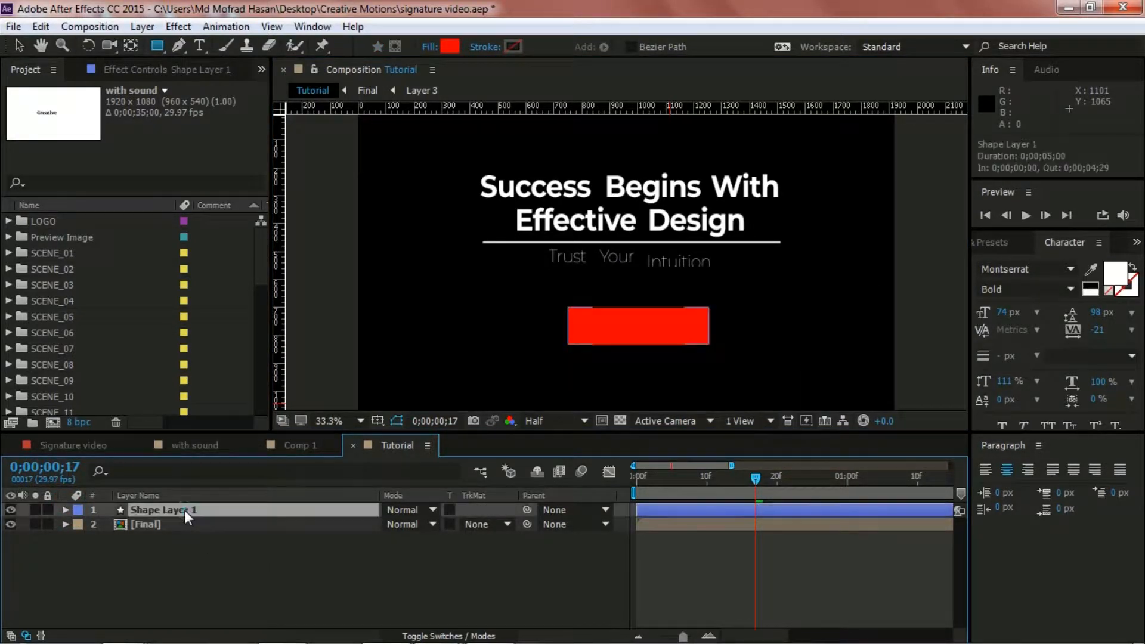
{"action": "key", "text": "Up"}
{"action": "key", "text": "Up"}
{"action": "key", "text": "Up"}
{"action": "key", "text": "Up"}
{"action": "key", "text": "Up"}
{"action": "key", "text": "Up"}
{"action": "key", "text": "Up"}
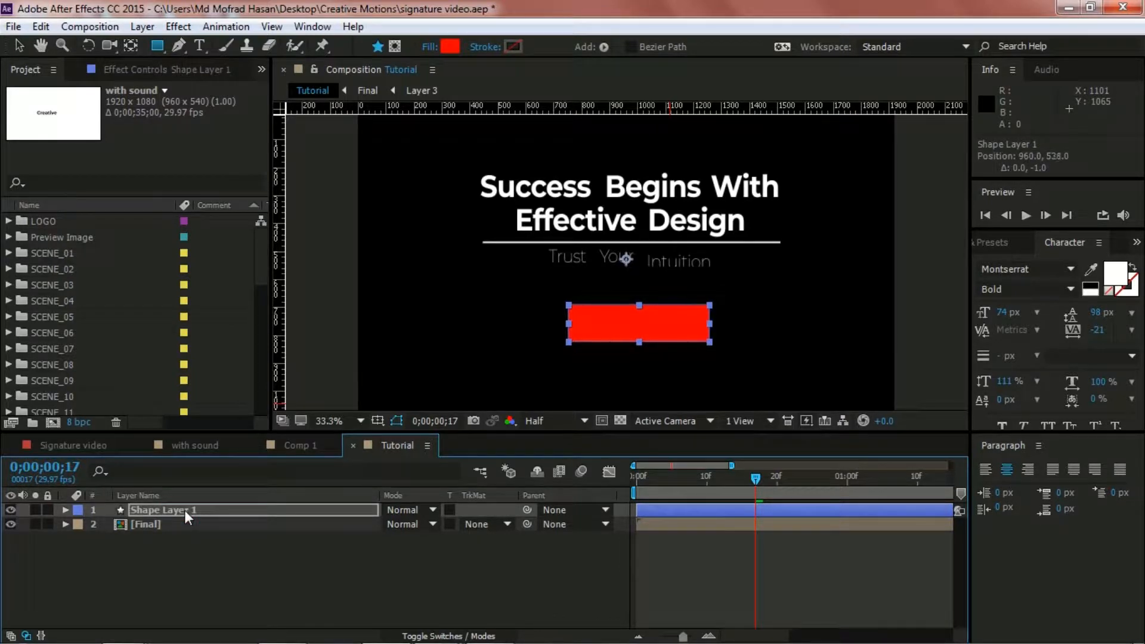
{"action": "key", "text": "Up"}
{"action": "key", "text": "Up"}
{"action": "key", "text": "Up"}
{"action": "key", "text": "Up"}
{"action": "key", "text": "Up"}
{"action": "key", "text": "Up"}
{"action": "key", "text": "Up"}
{"action": "key", "text": "Up"}
{"action": "key", "text": "Up"}
{"action": "key", "text": "Up"}
{"action": "key", "text": "Up"}
{"action": "key", "text": "Up"}
{"action": "key", "text": "Up"}
{"action": "key", "text": "Up"}
{"action": "key", "text": "Up"}
{"action": "key", "text": "Up"}
{"action": "key", "text": "Up"}
{"action": "key", "text": "Up"}
{"action": "key", "text": "Up"}
{"action": "key", "text": "Up"}
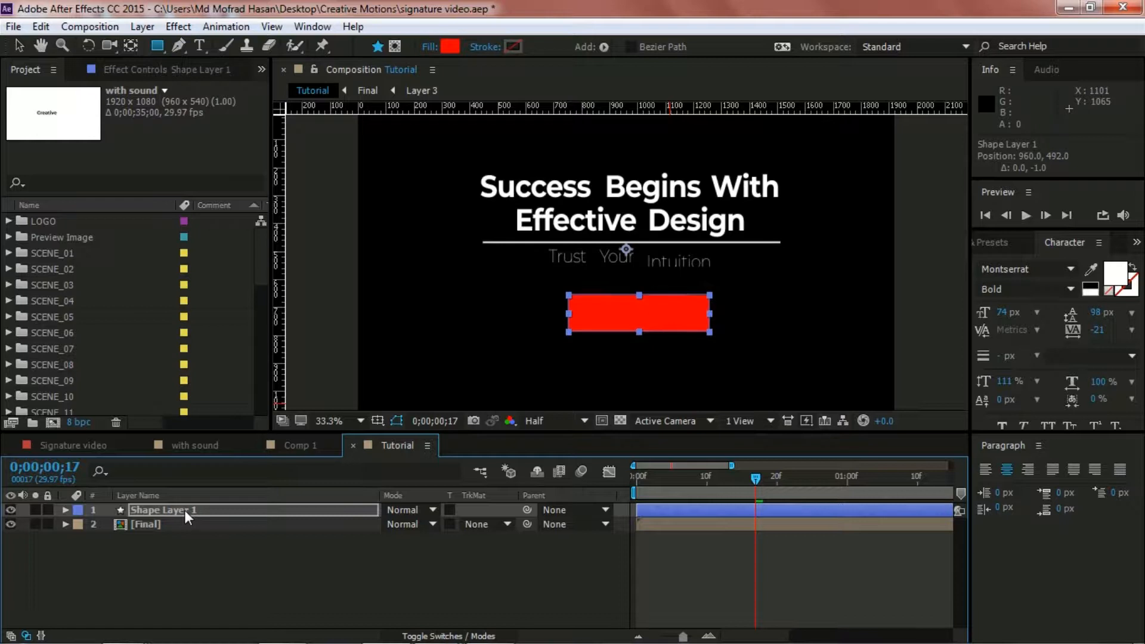
Move the anchor point to the centre of the red rectangle and place its layer below the Final layer
{"action": "left_click", "coordinate": [130, 46]}
{"action": "left_click", "coordinate": [626, 250]}
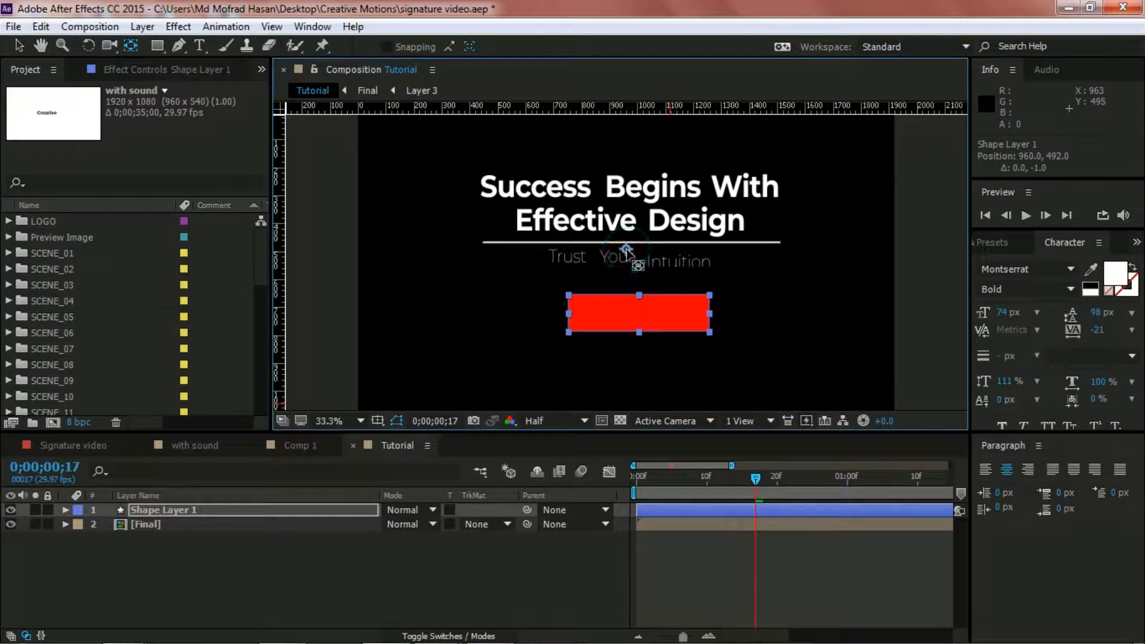
{"action": "left_click_drag", "start_coordinate": [626, 249], "coordinate": [650, 310]}
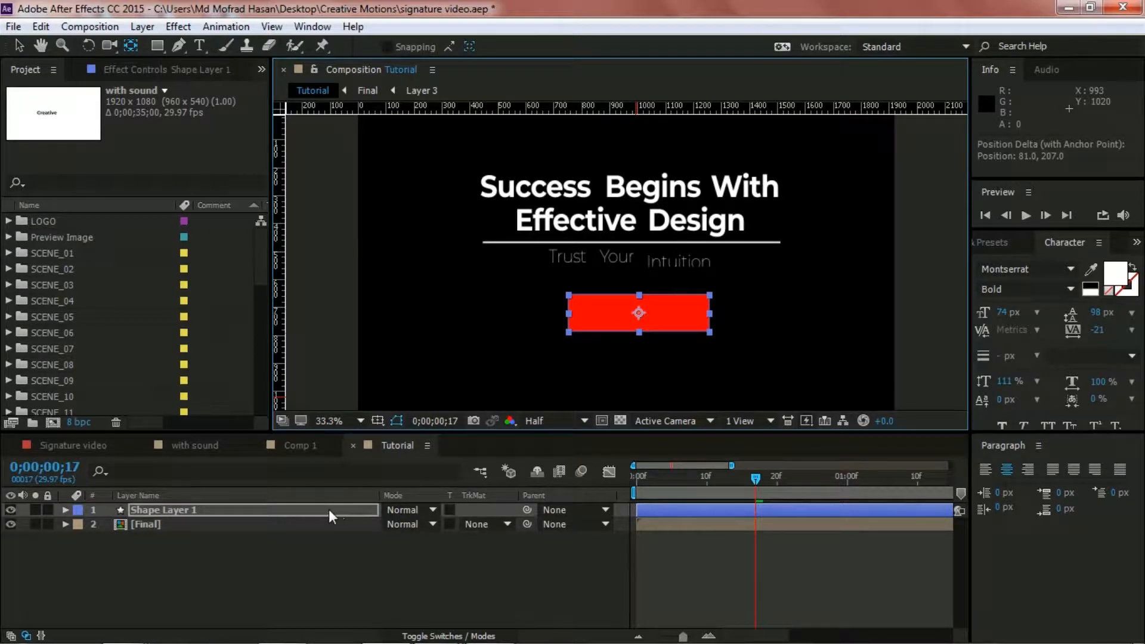
{"action": "left_click_drag", "start_coordinate": [220, 513], "coordinate": [221, 539]}
Unlink the rectangle's scale proportions, set its scale to 100, 0% and add a Scale keyframe at frame 17
{"action": "key", "text": "s"}
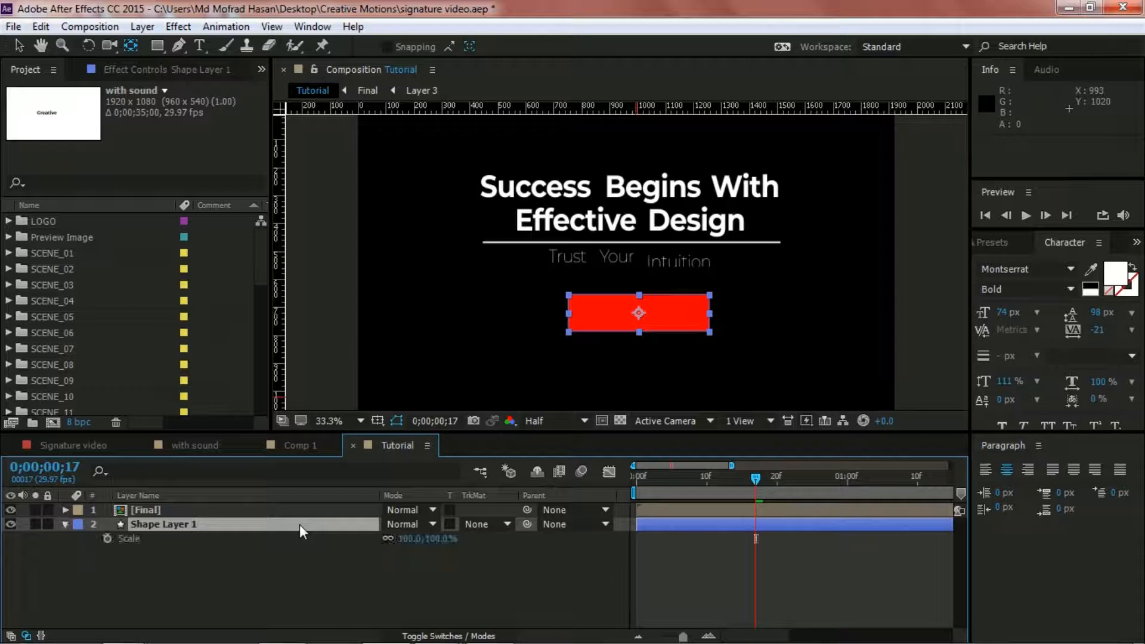
{"action": "left_click", "coordinate": [389, 539]}
{"action": "left_click_drag", "start_coordinate": [441, 543], "coordinate": [337, 547]}
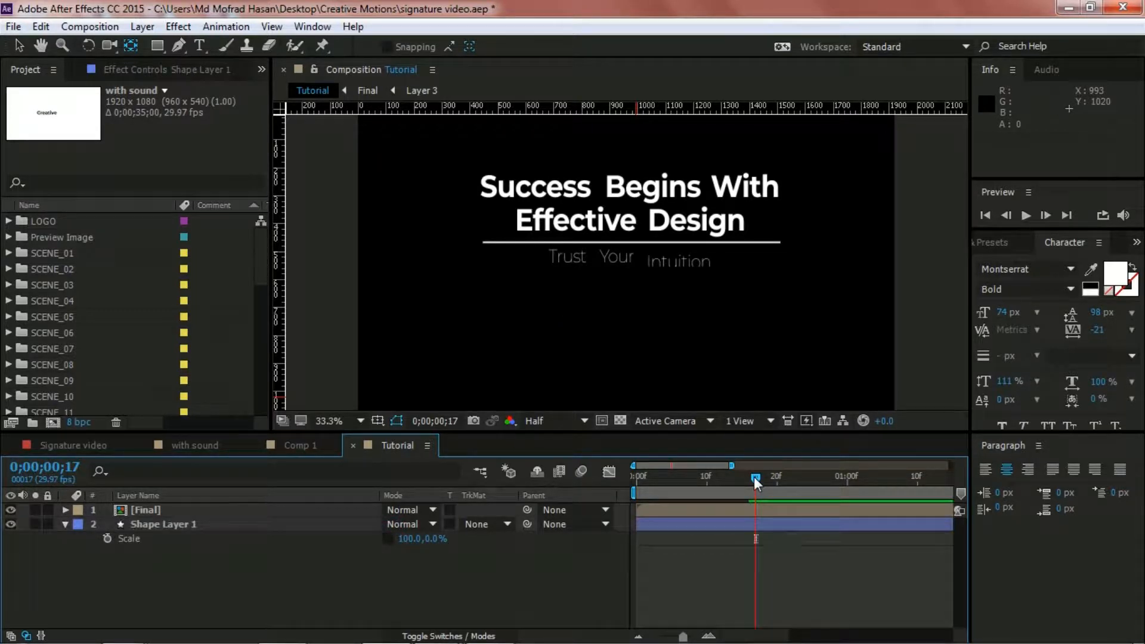
{"action": "left_click", "coordinate": [108, 538]}
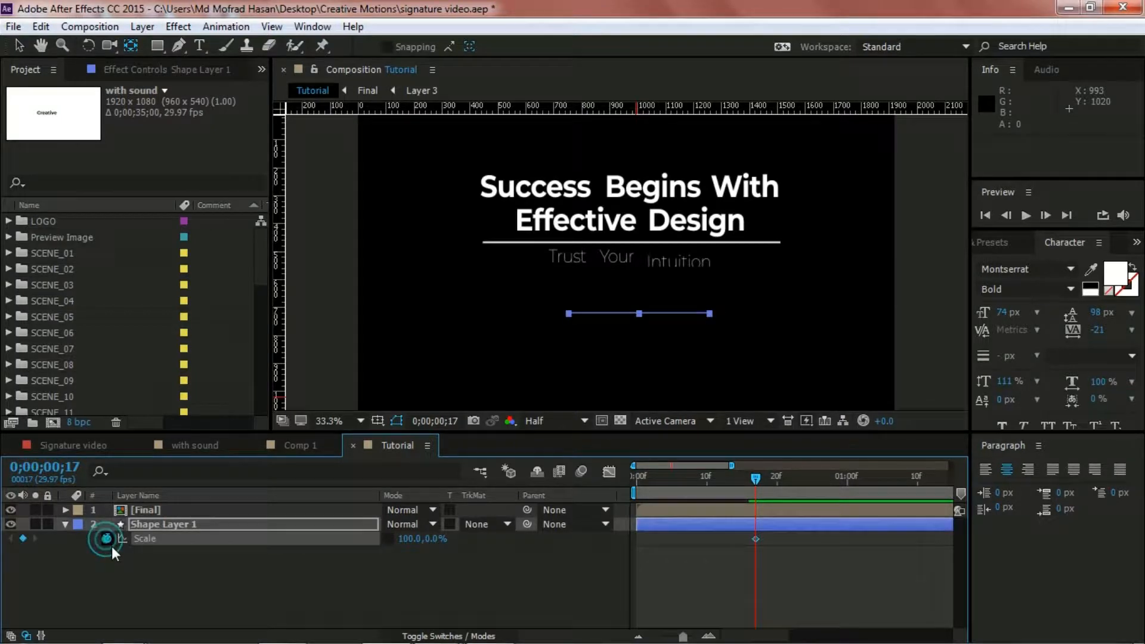
Set the rectangle's scale to 100, 100% at frame 22 as a second keyframe
{"action": "left_click_drag", "start_coordinate": [763, 481], "coordinate": [791, 485]}
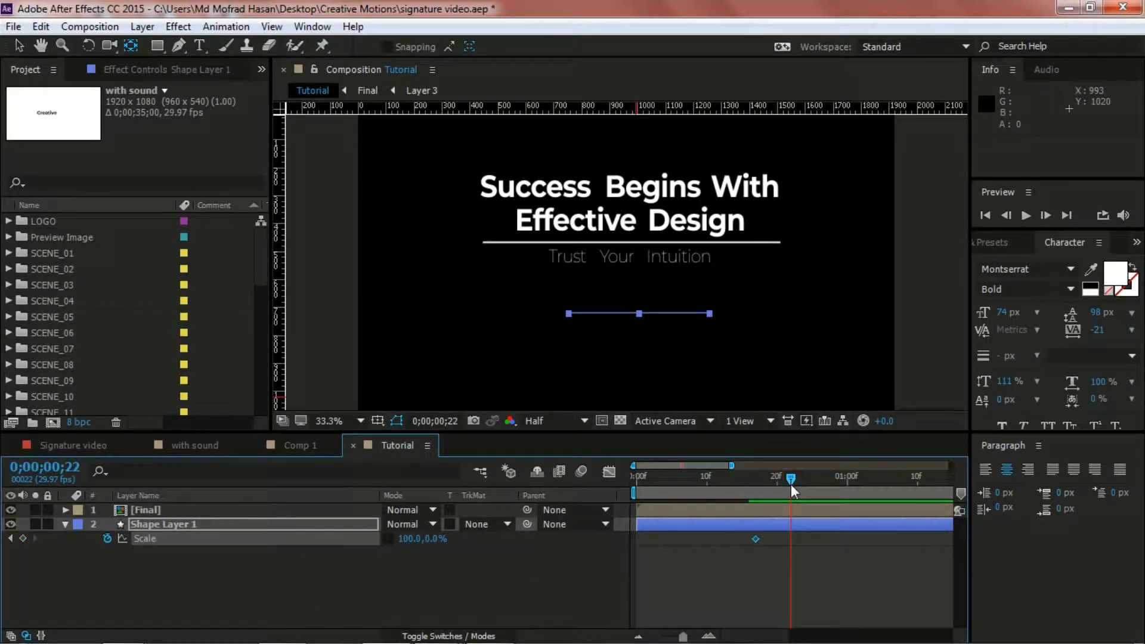
{"action": "left_click", "coordinate": [432, 538]}
{"action": "type", "text": "1000"}
{"action": "key", "text": "Return"}
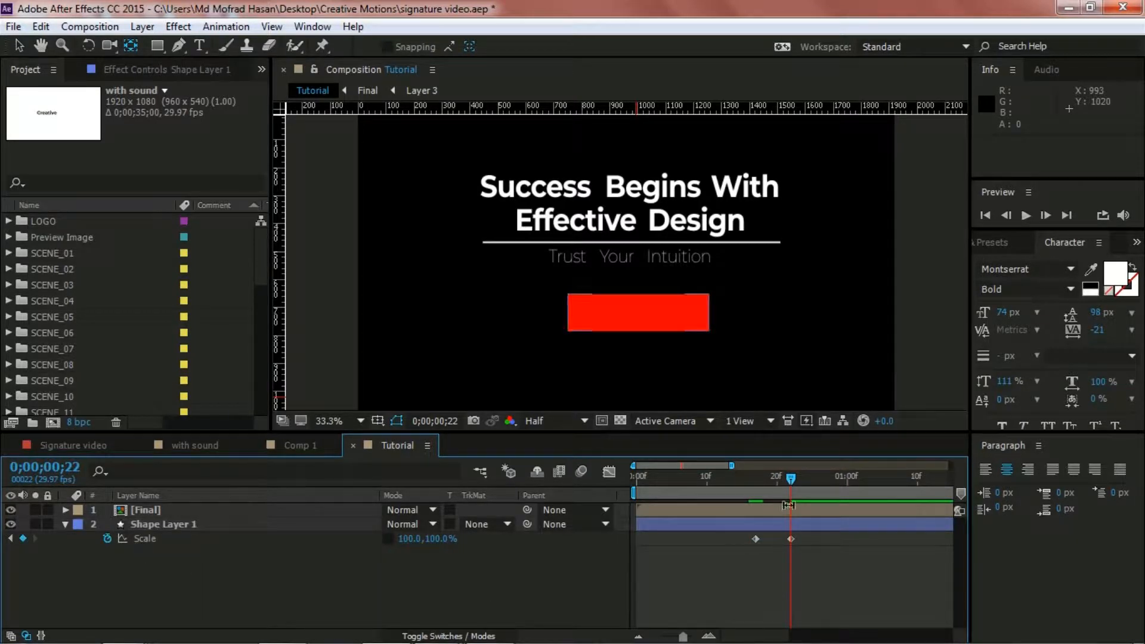
Play back the composition and check the rectangle's scale animation around its two keyframes
{"action": "left_click_drag", "start_coordinate": [794, 480], "coordinate": [754, 485]}
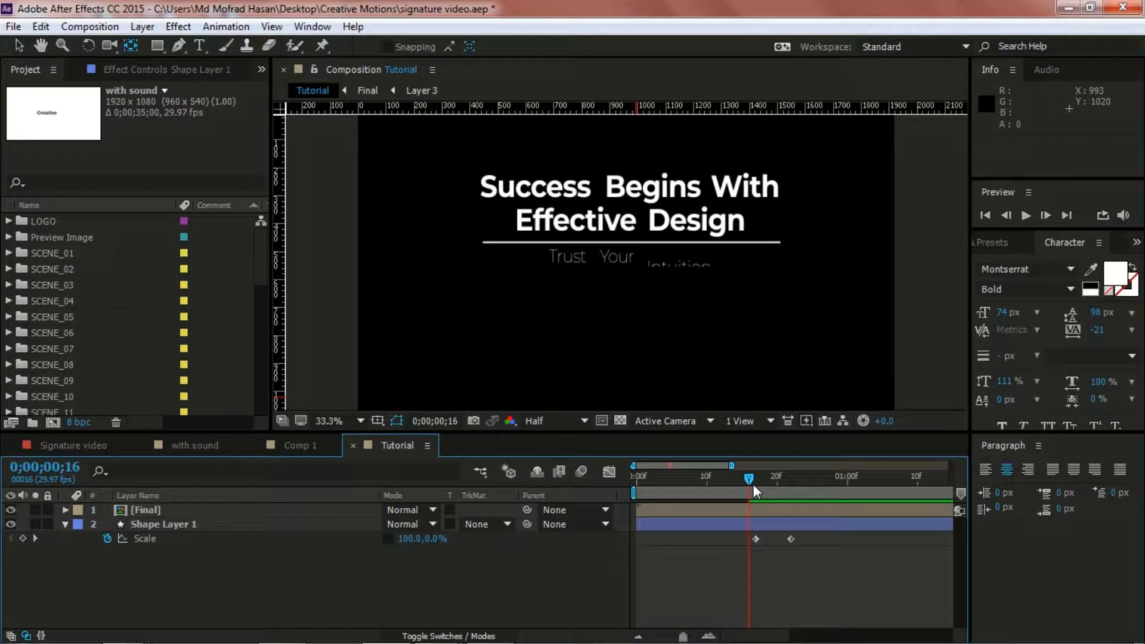
{"action": "left_click", "coordinate": [1026, 216]}
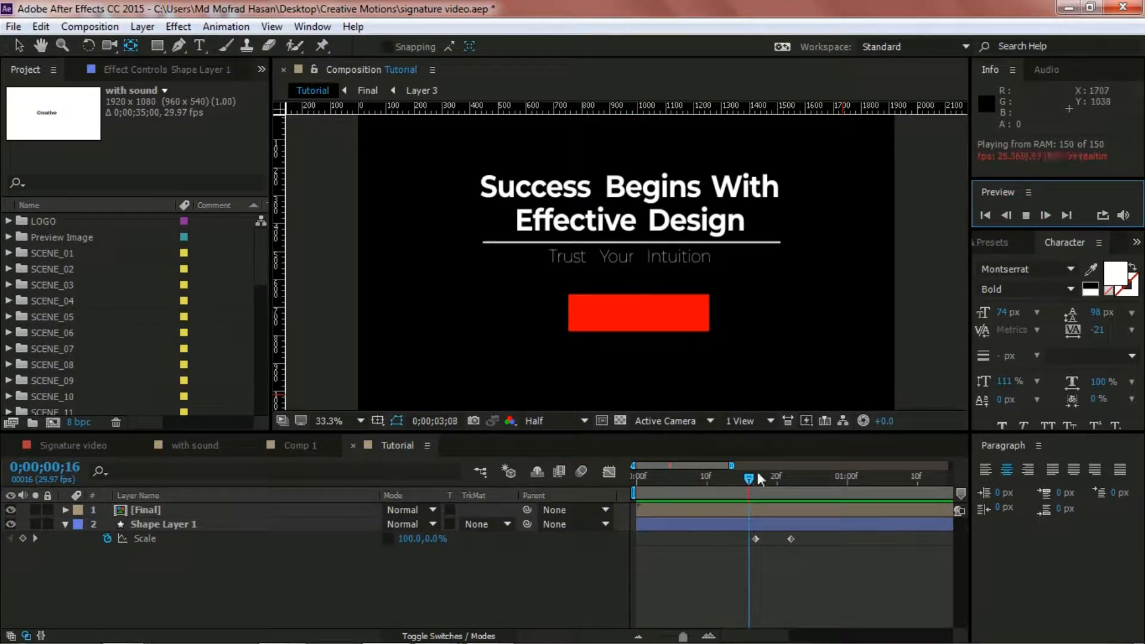
{"action": "left_click", "coordinate": [1025, 214]}
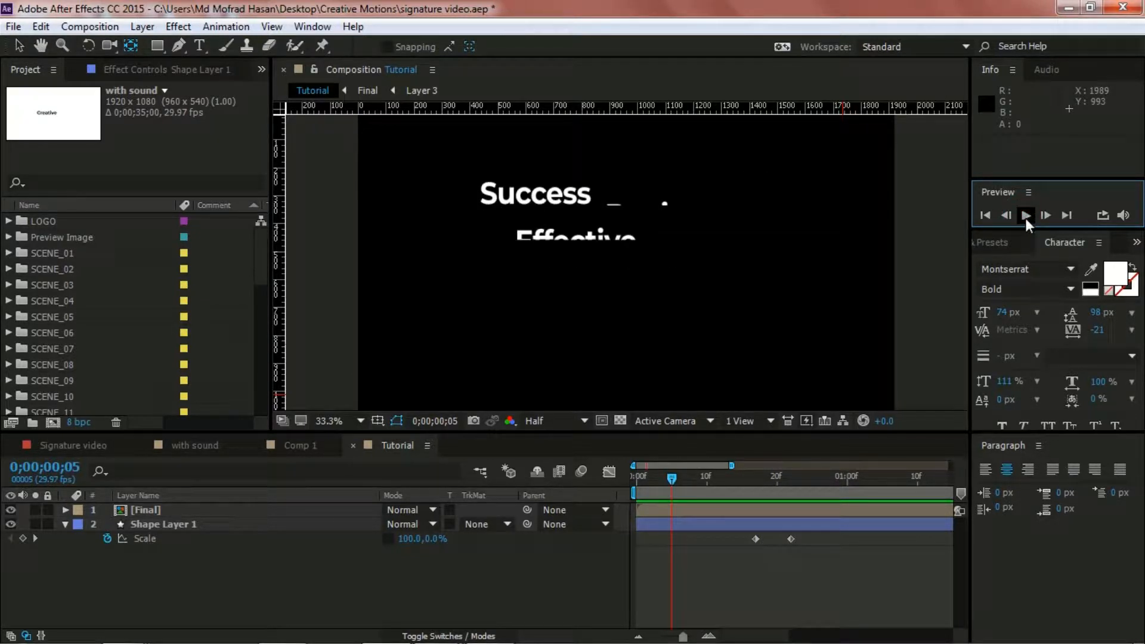
{"action": "left_click", "coordinate": [1025, 214]}
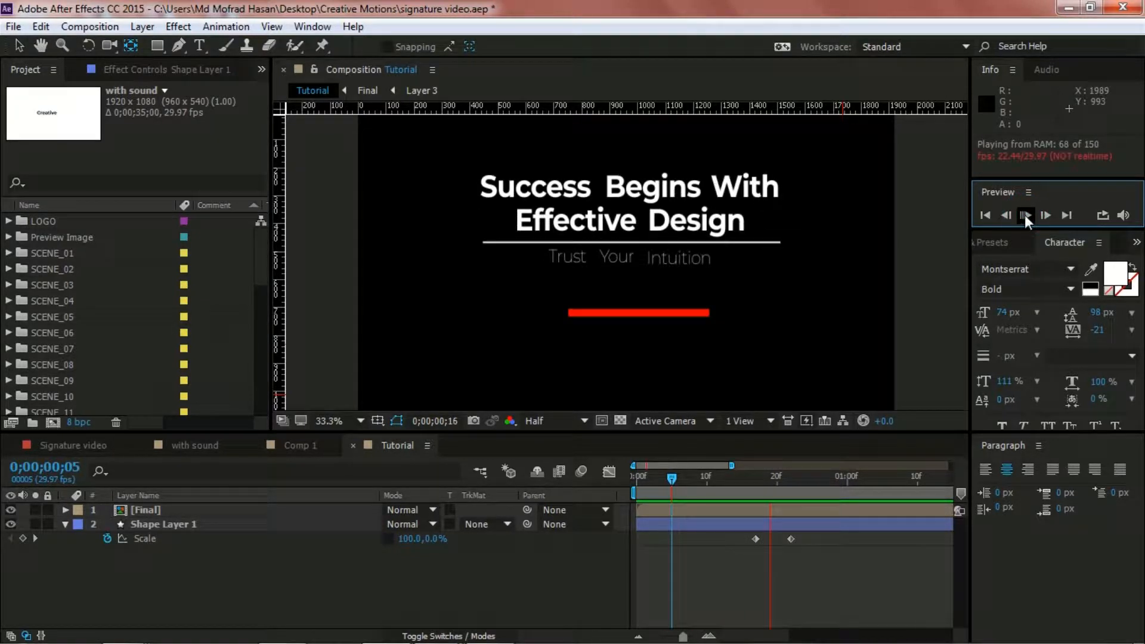
{"action": "left_click", "coordinate": [1028, 216]}
{"action": "left_click_drag", "start_coordinate": [791, 479], "coordinate": [745, 477]}
{"action": "left_click", "coordinate": [513, 580]}
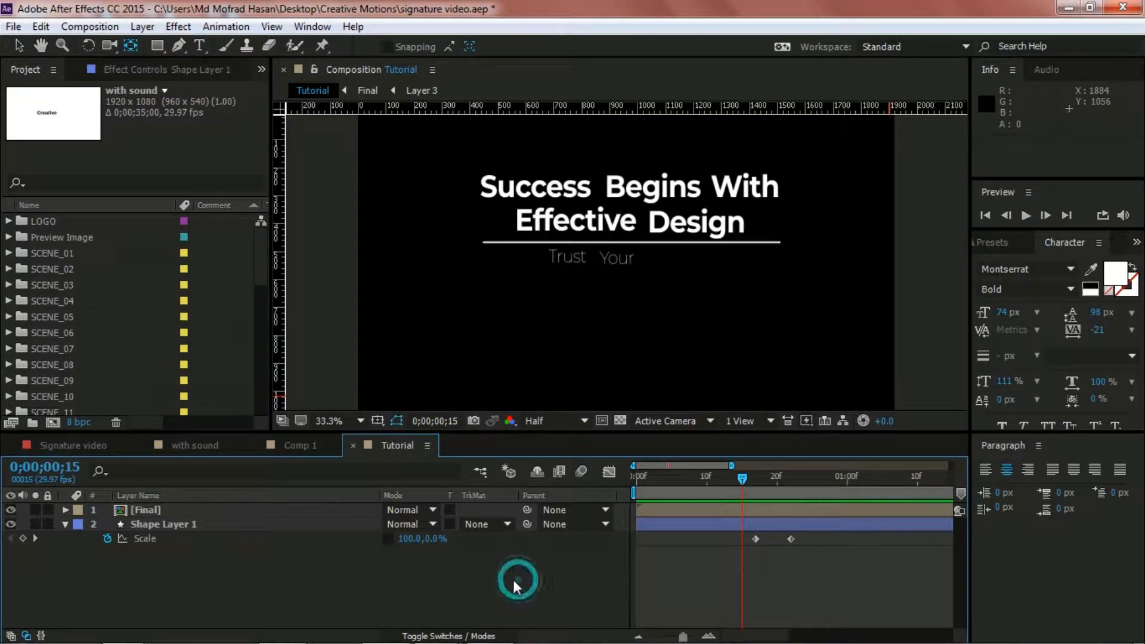
{"action": "left_click", "coordinate": [792, 540]}
{"action": "double_click", "coordinate": [796, 538]}
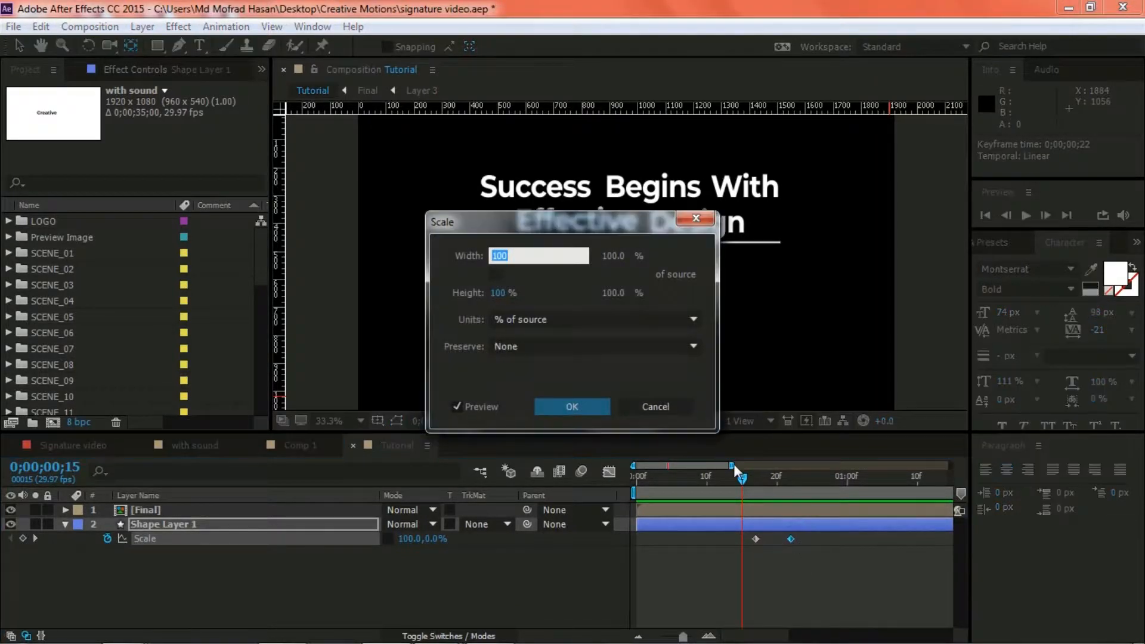
{"action": "left_click", "coordinate": [671, 407]}
Retime the rectangle's second Scale keyframe to frame 23 and collapse the layer's properties
{"action": "left_click_drag", "start_coordinate": [792, 539], "coordinate": [806, 539]}
{"action": "mouse_move", "coordinate": [742, 479]}
{"action": "left_mouse_down"}
{"action": "mouse_move", "coordinate": [833, 479]}
{"action": "mouse_move", "coordinate": [756, 485]}
{"action": "left_mouse_up"}
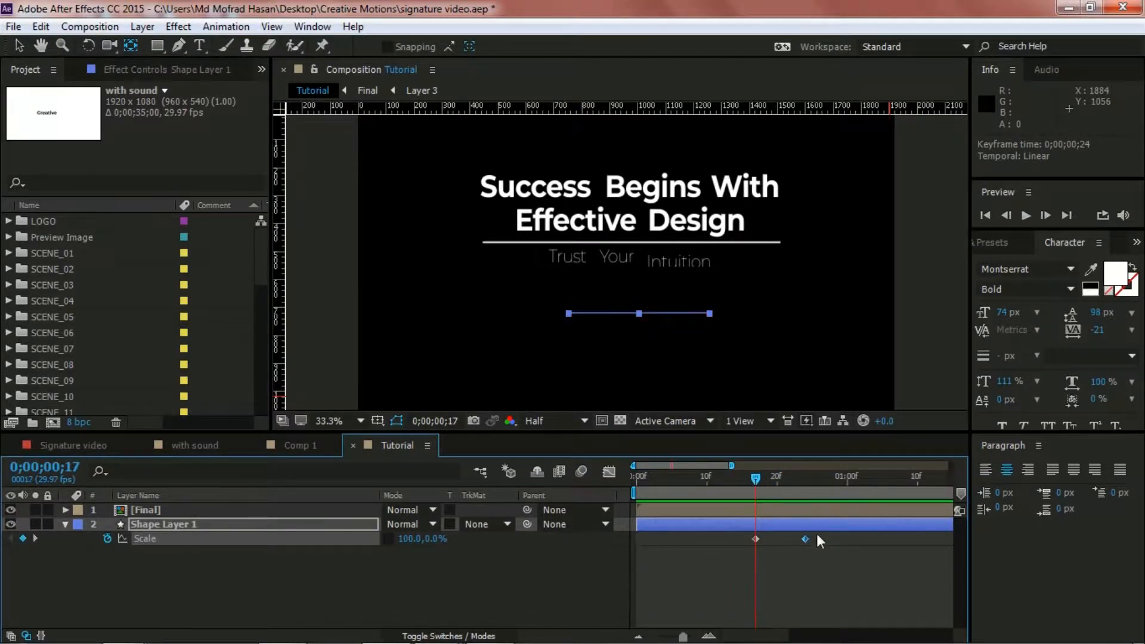
{"action": "left_click_drag", "start_coordinate": [803, 539], "coordinate": [797, 539]}
{"action": "left_click", "coordinate": [551, 586]}
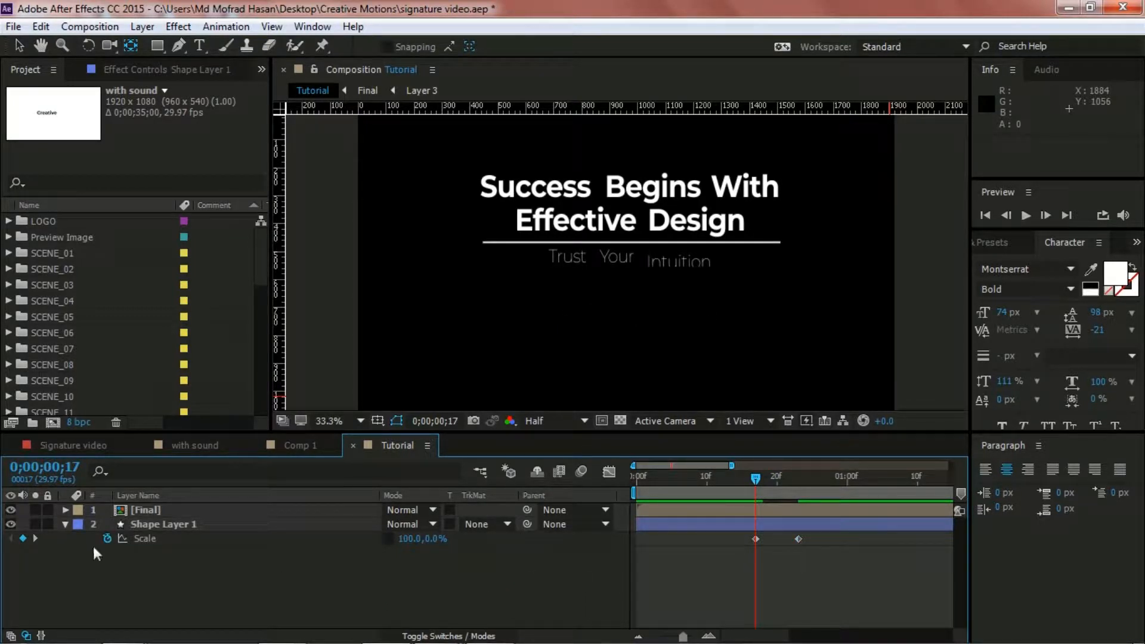
{"action": "left_click", "coordinate": [65, 524]}
{"action": "left_click", "coordinate": [147, 557]}
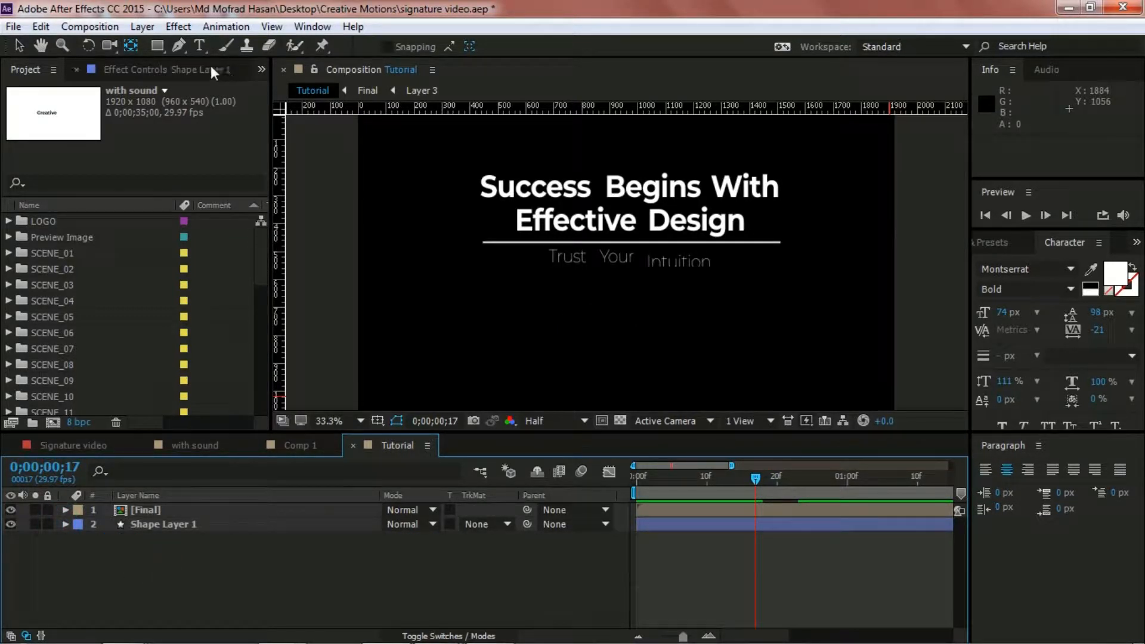
Add a text layer reading "Creative" over the red rectangle with the current time at frame 26
{"action": "left_click", "coordinate": [197, 47]}
{"action": "left_click_drag", "start_coordinate": [755, 477], "coordinate": [819, 481]}
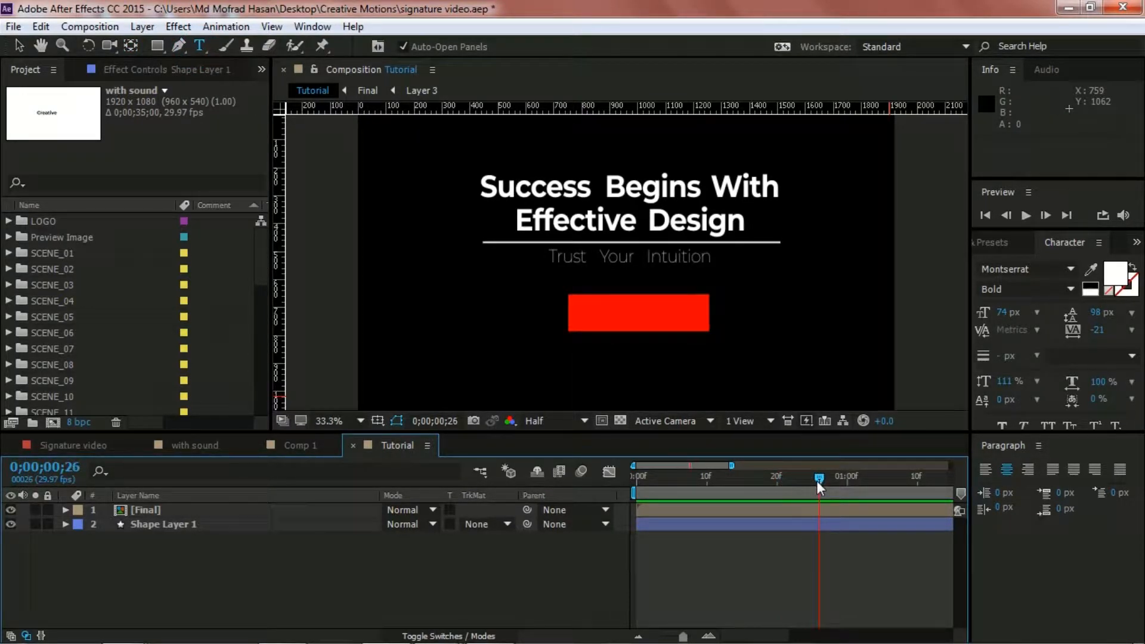
{"action": "left_click", "coordinate": [604, 322]}
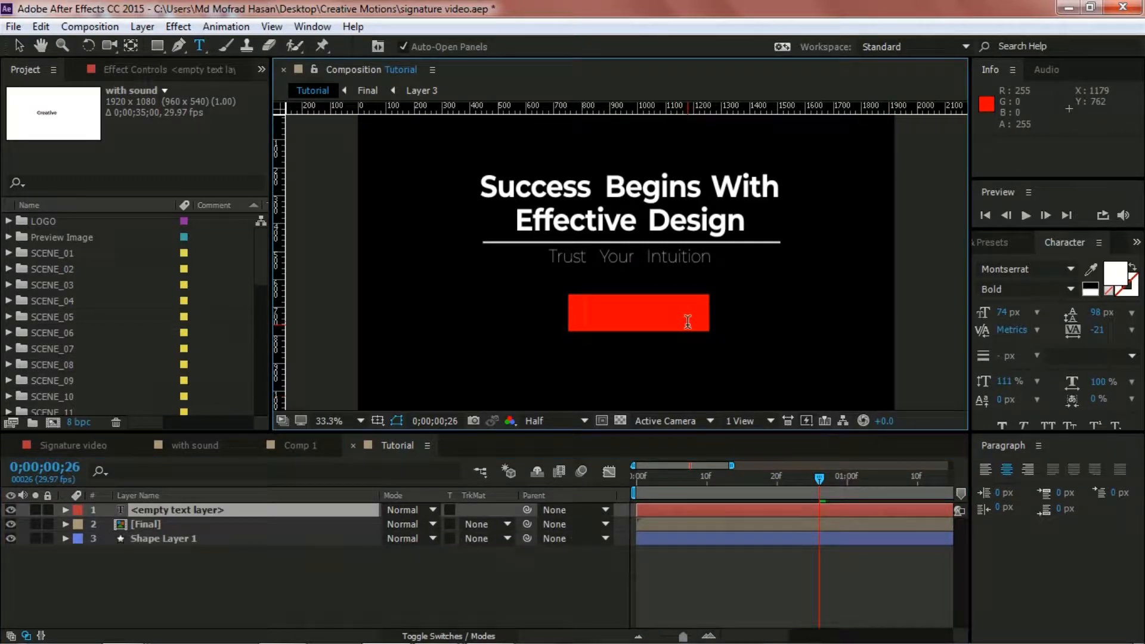
{"action": "type", "text": "Creat"}
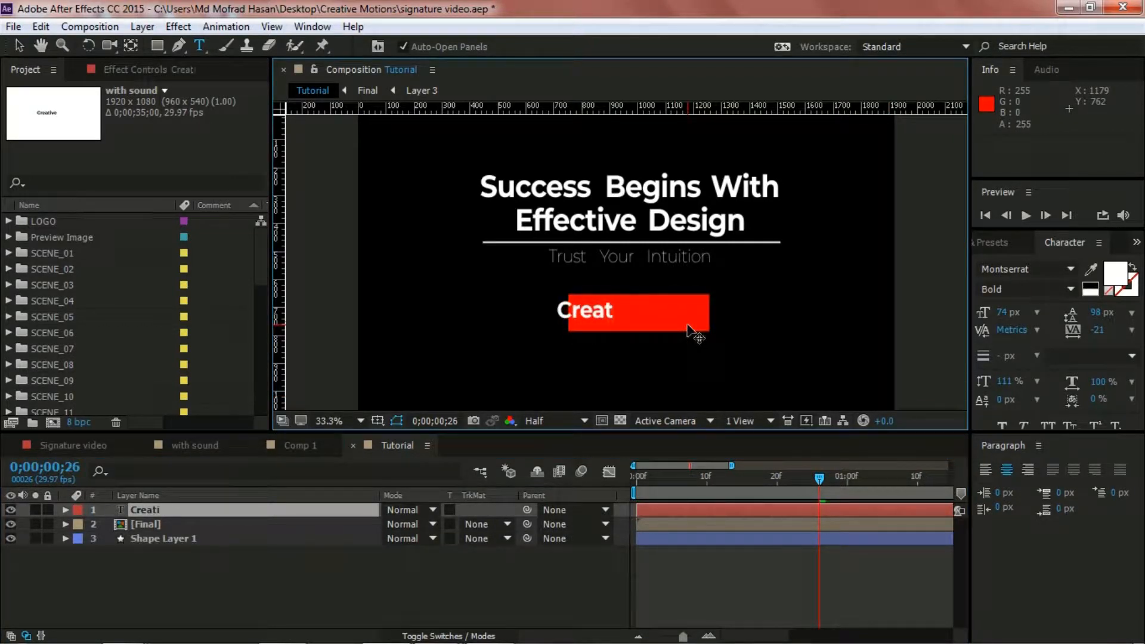
{"action": "type", "text": "ive"}
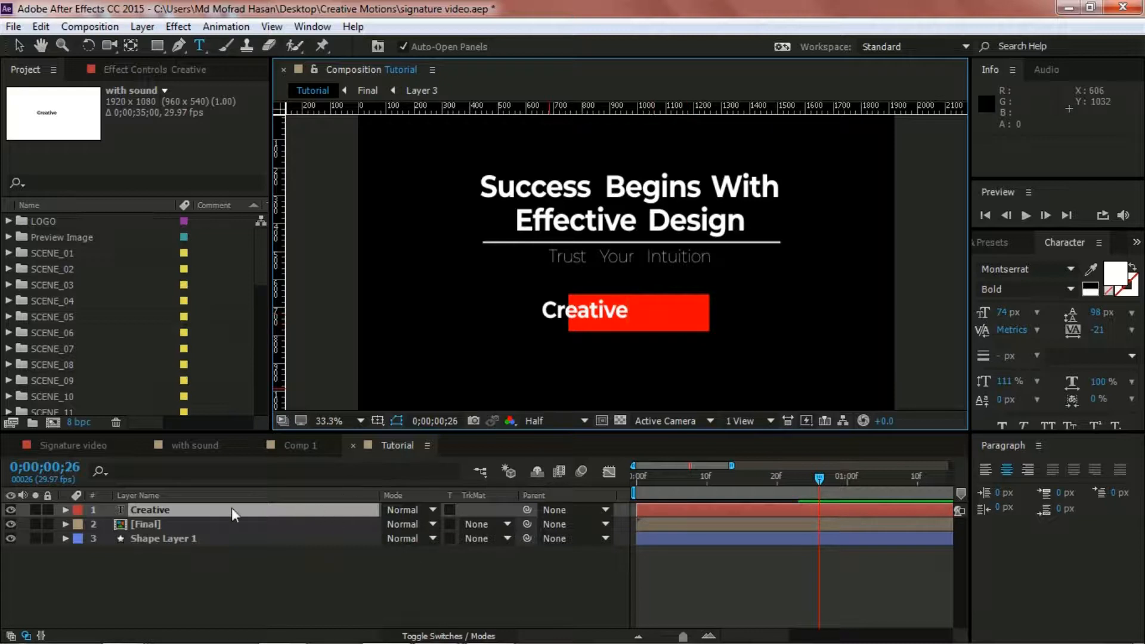
Place the Creative text layer below the Final layer and centre the text on the red rectangle at position 1011, 741
{"action": "left_click_drag", "start_coordinate": [167, 509], "coordinate": [173, 527]}
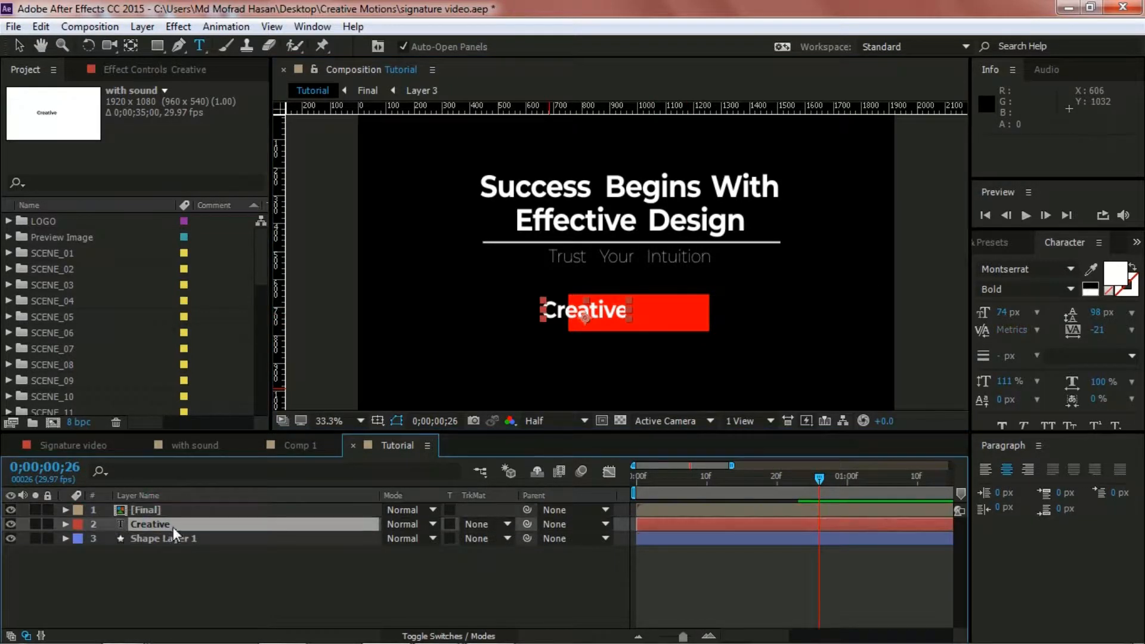
{"action": "left_click", "coordinate": [285, 574]}
{"action": "left_click", "coordinate": [153, 525]}
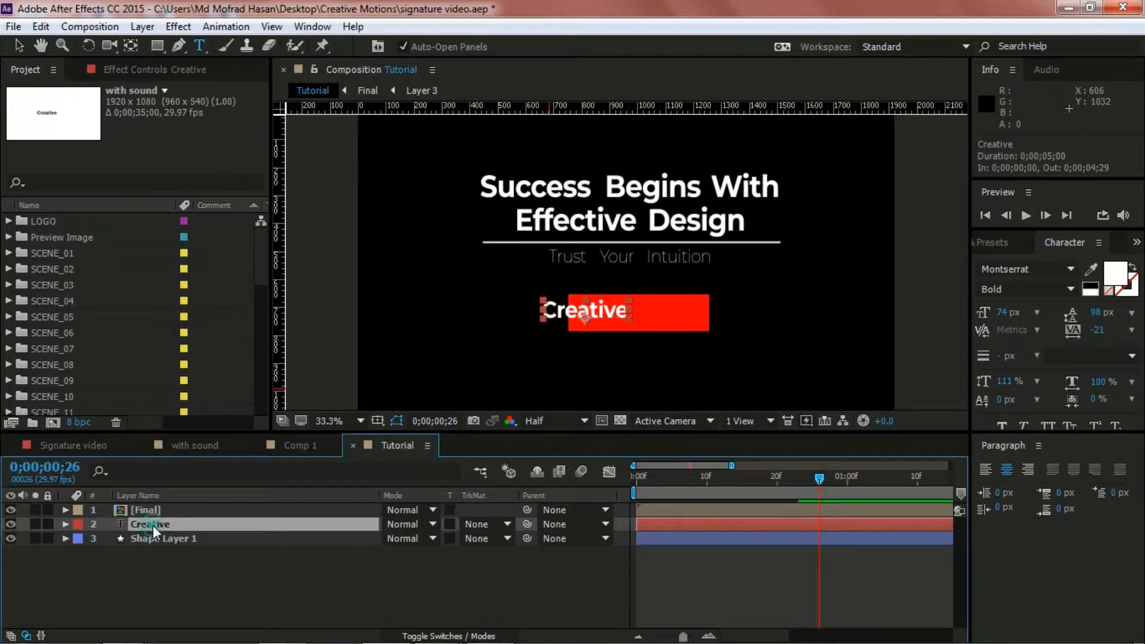
{"action": "key", "text": "v"}
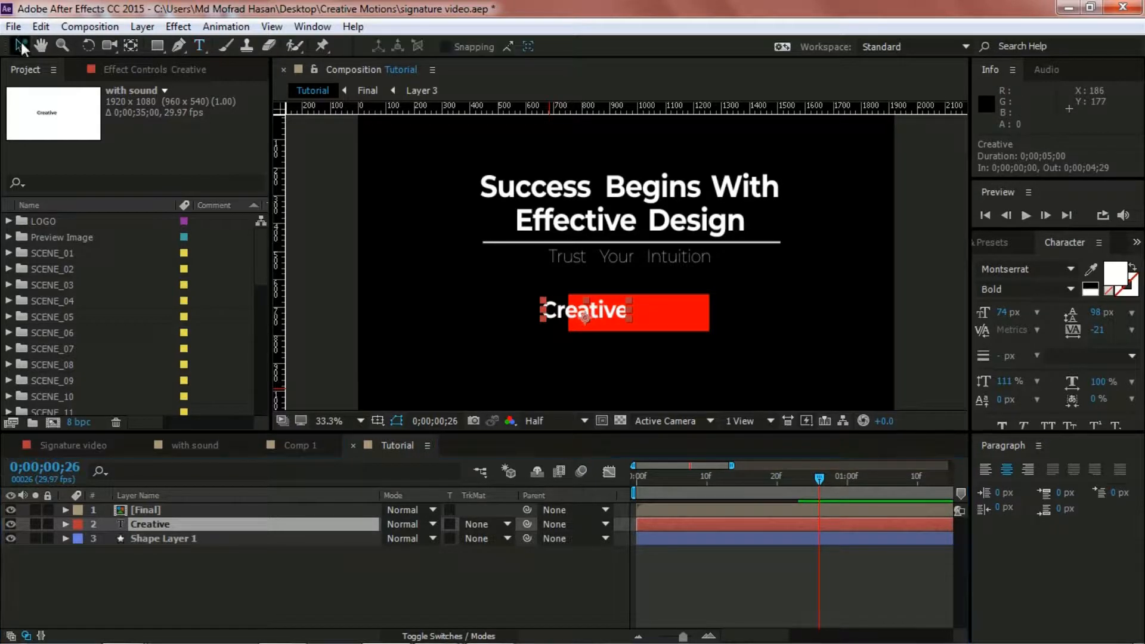
{"action": "left_click_drag", "start_coordinate": [589, 321], "coordinate": [642, 319]}
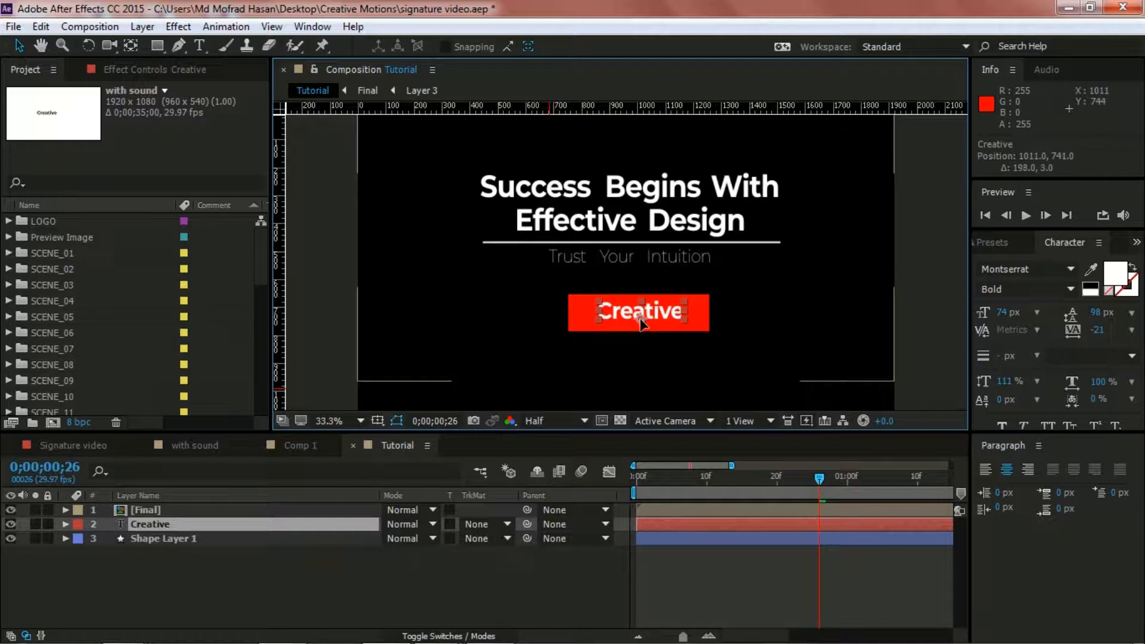
{"action": "left_click", "coordinate": [554, 585]}
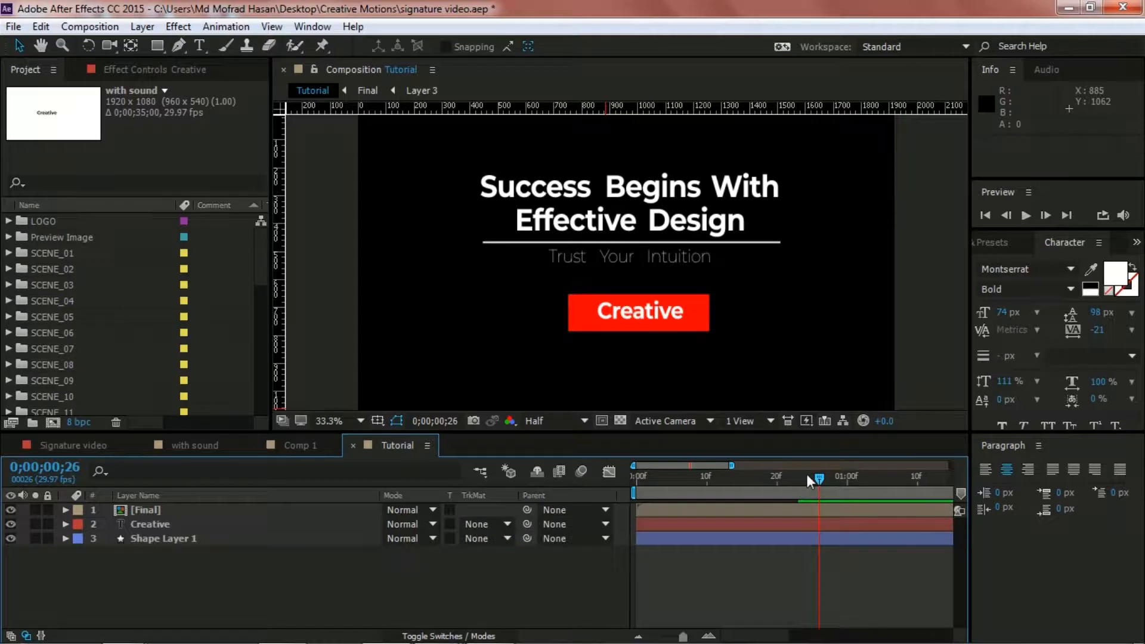
Duplicate Shape Layer 1 at frame 25 and place the copy between the Final and Creative layers
{"action": "mouse_move", "coordinate": [820, 478]}
{"action": "left_mouse_down"}
{"action": "mouse_move", "coordinate": [772, 479]}
{"action": "mouse_move", "coordinate": [813, 477]}
{"action": "left_mouse_up"}
{"action": "left_click", "coordinate": [167, 538]}
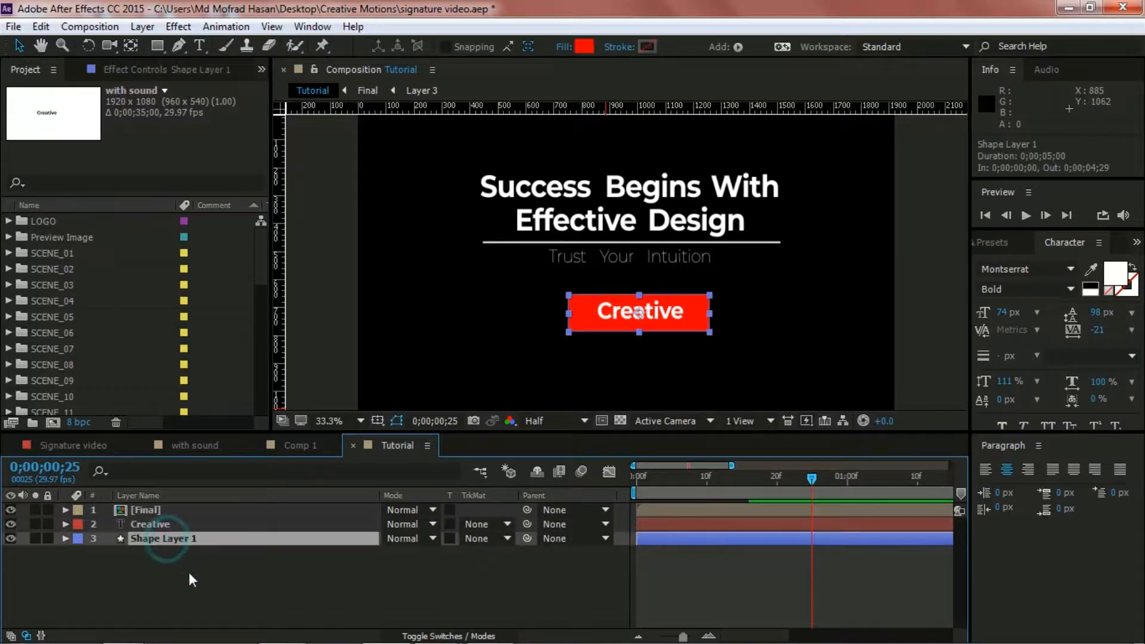
{"action": "key", "text": "ctrl+c"}
{"action": "left_click", "coordinate": [195, 573]}
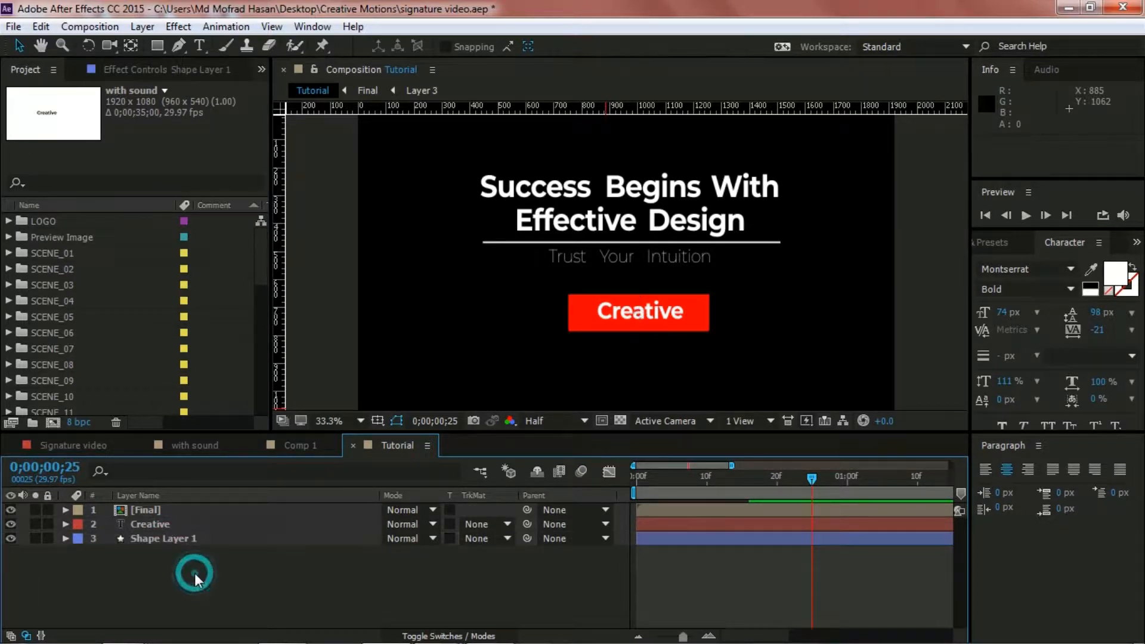
{"action": "key", "text": "ctrl+v"}
{"action": "left_click_drag", "start_coordinate": [167, 507], "coordinate": [177, 525]}
Rename the duplicated rectangle layer between Final and Creative as "Creative Mask"
{"action": "right_click", "coordinate": [177, 525]}
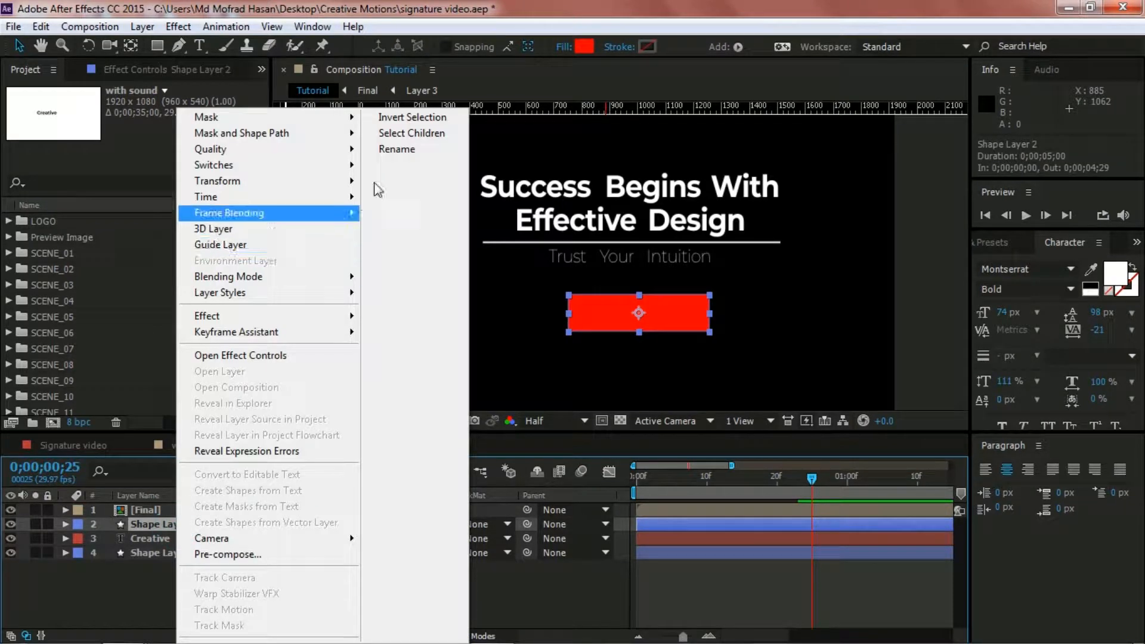
{"action": "left_click", "coordinate": [397, 148]}
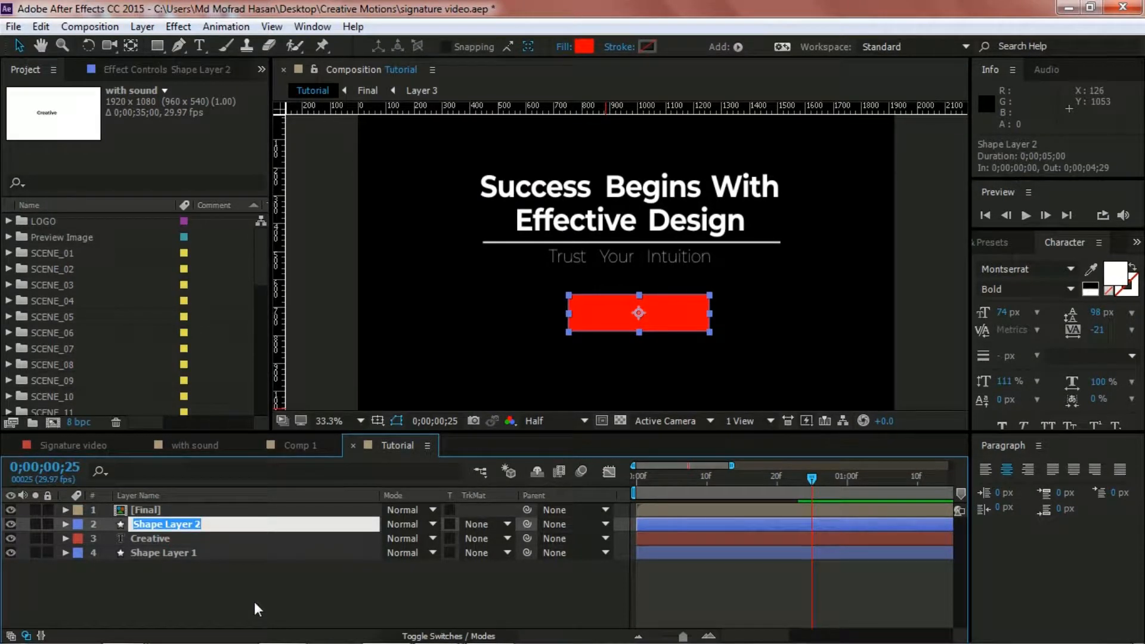
{"action": "type", "text": "Cre"}
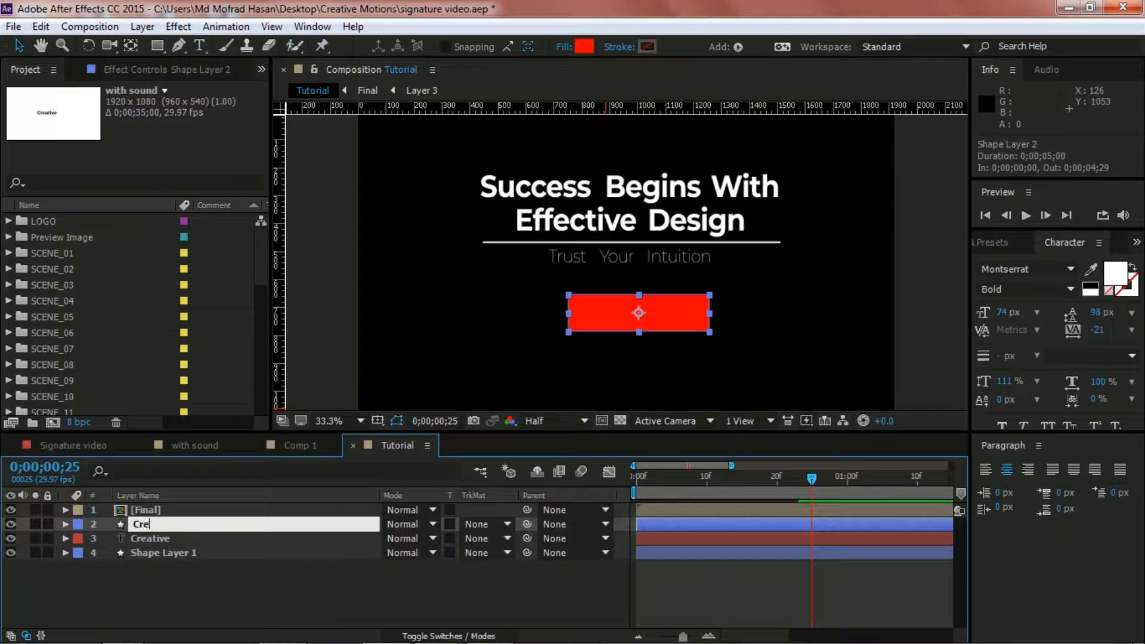
{"action": "type", "text": "ative Mask"}
{"action": "left_click", "coordinate": [210, 578]}
Delete both Scale keyframes from the Creative Mask layer and collapse its properties
{"action": "left_click", "coordinate": [172, 524]}
{"action": "key", "text": "s"}
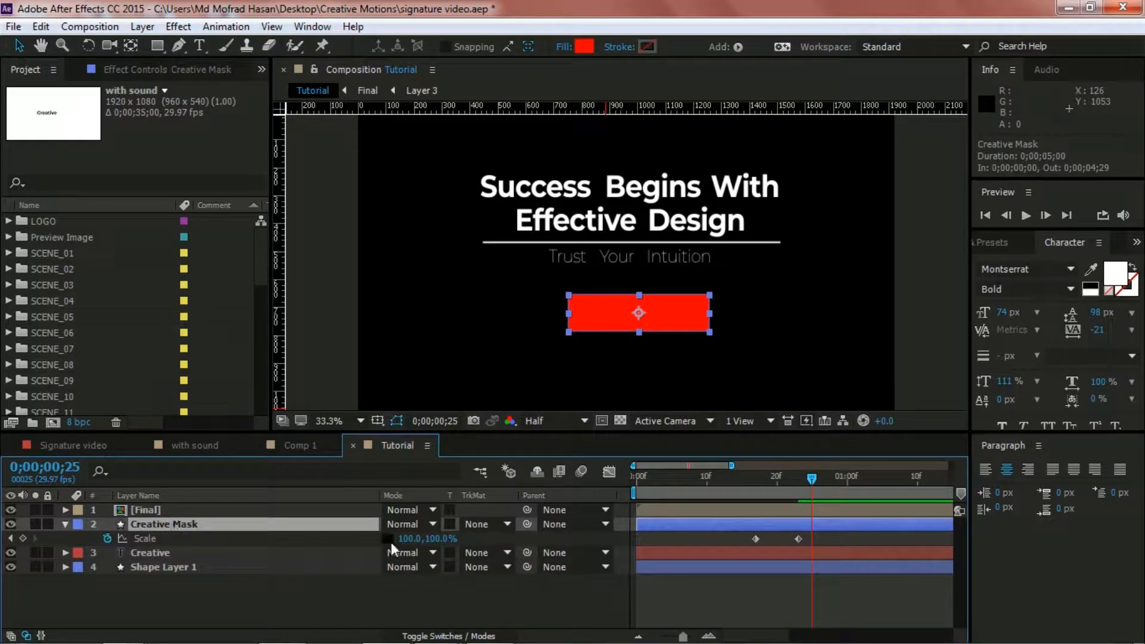
{"action": "left_click", "coordinate": [754, 538]}
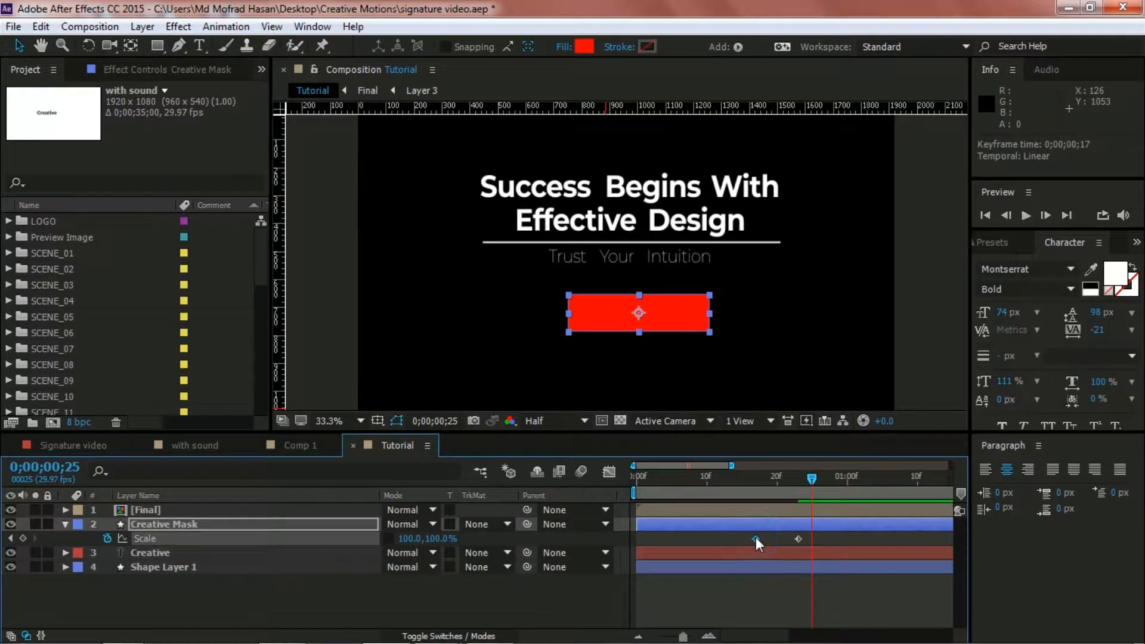
{"action": "key", "text": "Delete"}
{"action": "left_click", "coordinate": [797, 539]}
{"action": "key", "text": "Delete"}
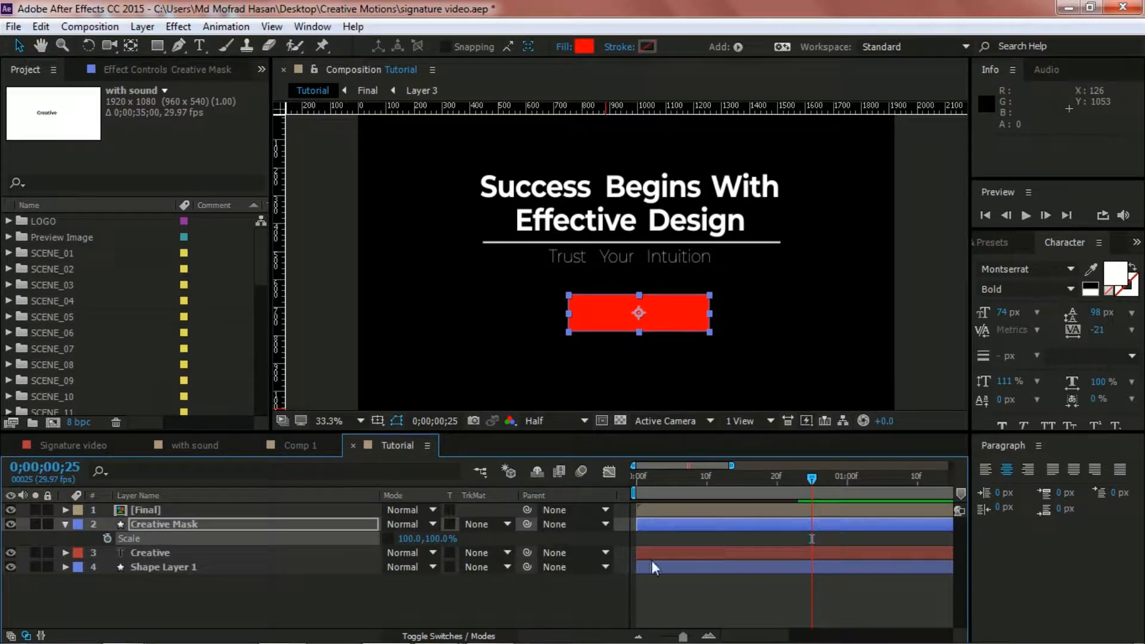
{"action": "left_click", "coordinate": [66, 523]}
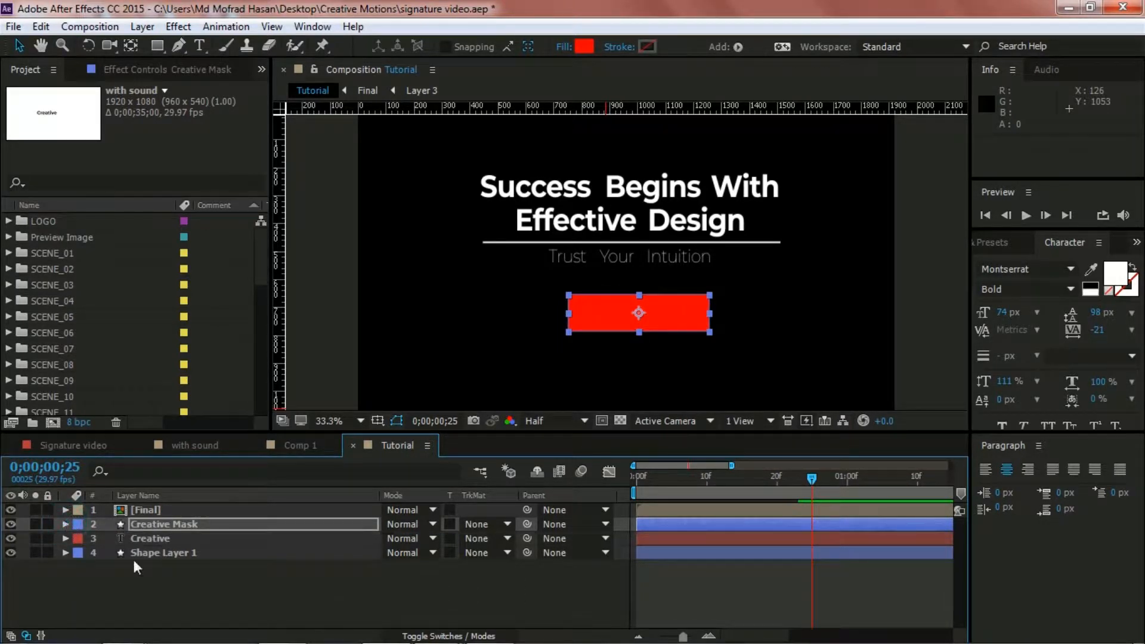
Nudge the Creative Mask layer straight down to position 1005, 798
{"action": "key", "text": "Down"}
{"action": "key", "text": "Down"}
{"action": "key", "text": "Down"}
{"action": "key", "text": "Down"}
{"action": "key", "text": "Down"}
{"action": "key", "text": "Down"}
{"action": "key", "text": "Down"}
{"action": "key", "text": "Down"}
{"action": "key", "text": "Down"}
{"action": "key", "text": "Down"}
{"action": "key", "text": "Down"}
{"action": "key", "text": "Down"}
{"action": "key", "text": "Down"}
{"action": "key", "text": "Down"}
{"action": "key", "text": "Down"}
{"action": "key", "text": "Down"}
{"action": "key", "text": "Down"}
{"action": "key", "text": "Down"}
{"action": "key", "text": "Down"}
{"action": "key", "text": "Down"}
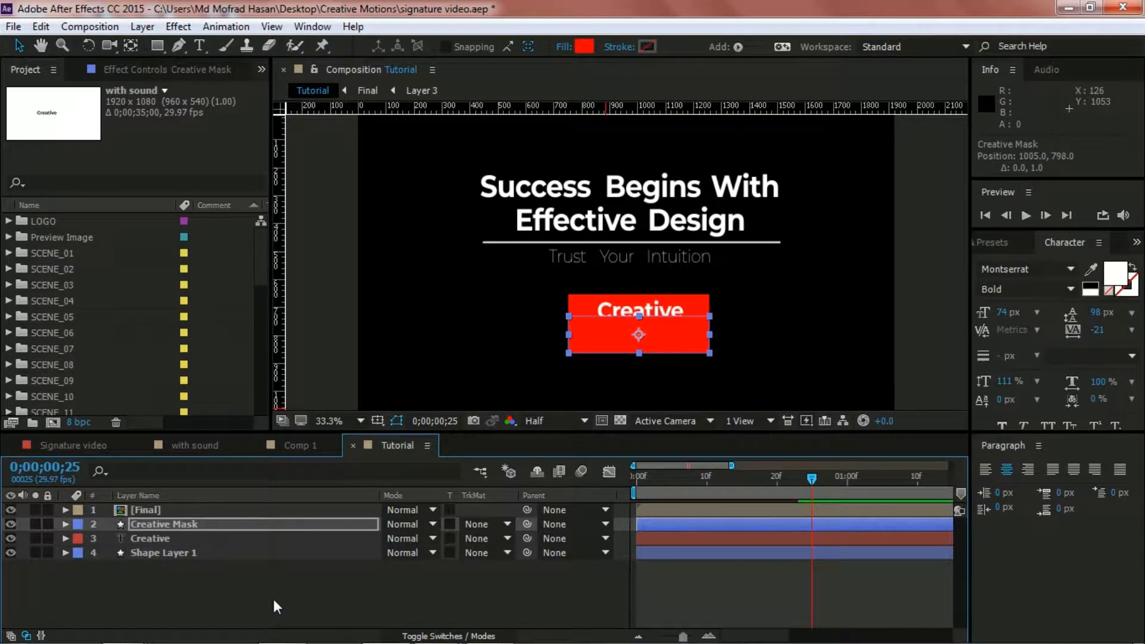
Change the Creative Mask rectangle's fill colour to a medium grey
{"action": "left_click", "coordinate": [584, 46]}
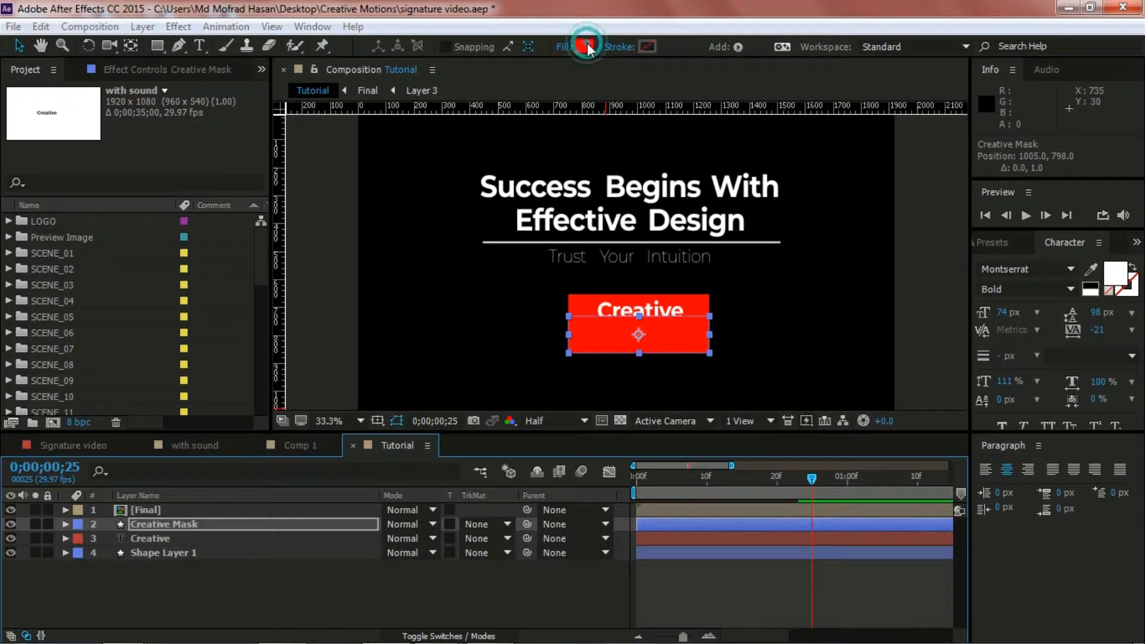
{"action": "left_click_drag", "start_coordinate": [172, 381], "coordinate": [137, 375]}
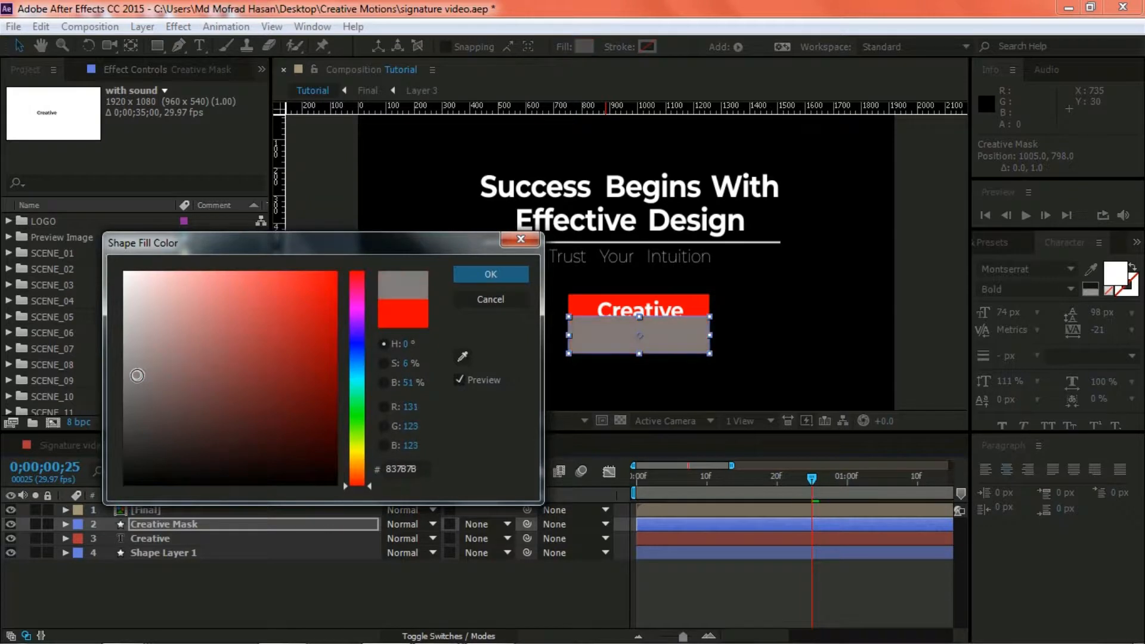
{"action": "left_click", "coordinate": [471, 269]}
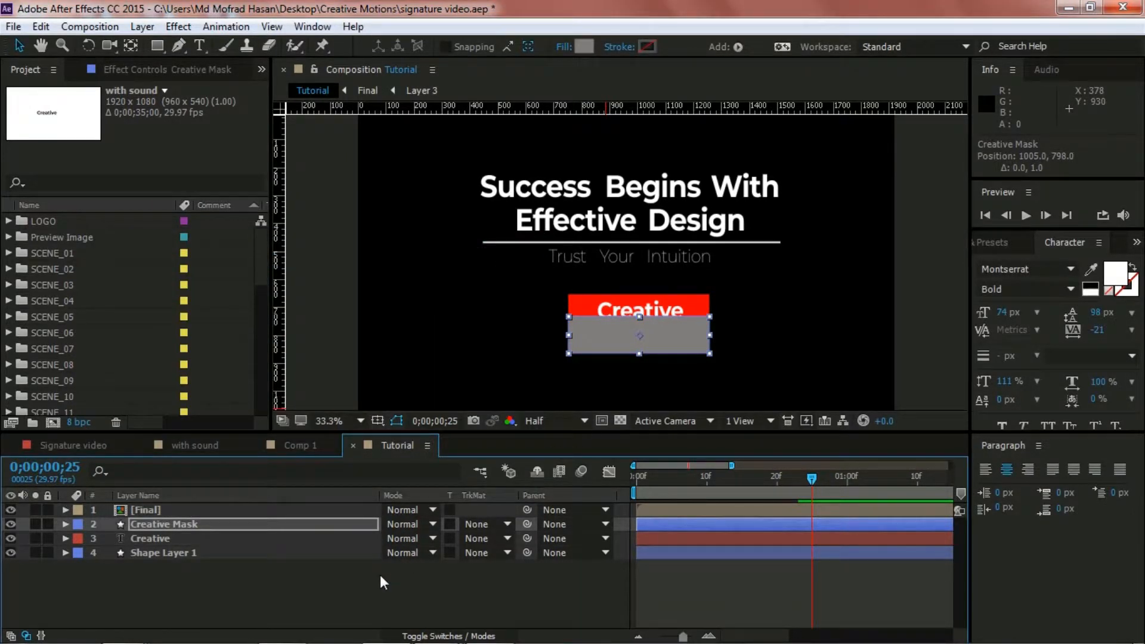
Nudge the grey rectangle further down to position 45, 294, just below the red box
{"action": "key", "text": "Down"}
{"action": "key", "text": "Down"}
{"action": "key", "text": "Down"}
{"action": "key", "text": "Down"}
{"action": "key", "text": "Down"}
{"action": "key", "text": "Down"}
{"action": "key", "text": "Down"}
{"action": "key", "text": "Down"}
{"action": "key", "text": "Down"}
{"action": "key", "text": "Down"}
{"action": "key", "text": "Down"}
{"action": "key", "text": "Down"}
{"action": "key", "text": "Down"}
{"action": "key", "text": "Down"}
{"action": "key", "text": "Down"}
{"action": "key", "text": "Down"}
{"action": "key", "text": "Down"}
{"action": "key", "text": "Down"}
{"action": "key", "text": "Down"}
{"action": "key", "text": "Down"}
{"action": "key", "text": "Down"}
{"action": "key", "text": "Down"}
{"action": "key", "text": "Down"}
{"action": "key", "text": "Down"}
{"action": "key", "text": "Down"}
{"action": "key", "text": "Down"}
{"action": "key", "text": "Down"}
{"action": "key", "text": "Down"}
{"action": "key", "text": "Down"}
{"action": "key", "text": "Down"}
{"action": "key", "text": "Down"}
{"action": "key", "text": "Down"}
{"action": "key", "text": "Down"}
{"action": "key", "text": "Down"}
{"action": "key", "text": "Down"}
{"action": "key", "text": "Down"}
{"action": "key", "text": "Down"}
{"action": "key", "text": "Down"}
{"action": "key", "text": "Down"}
{"action": "key", "text": "Down"}
{"action": "key", "text": "Down"}
{"action": "key", "text": "Down"}
{"action": "key", "text": "Down"}
{"action": "key", "text": "Down"}
{"action": "key", "text": "Down"}
{"action": "key", "text": "Down"}
{"action": "key", "text": "Down"}
{"action": "key", "text": "Down"}
{"action": "key", "text": "Down"}
{"action": "key", "text": "Down"}
{"action": "key", "text": "Down"}
{"action": "key", "text": "Down"}
{"action": "key", "text": "Down"}
{"action": "key", "text": "Down"}
{"action": "key", "text": "Down"}
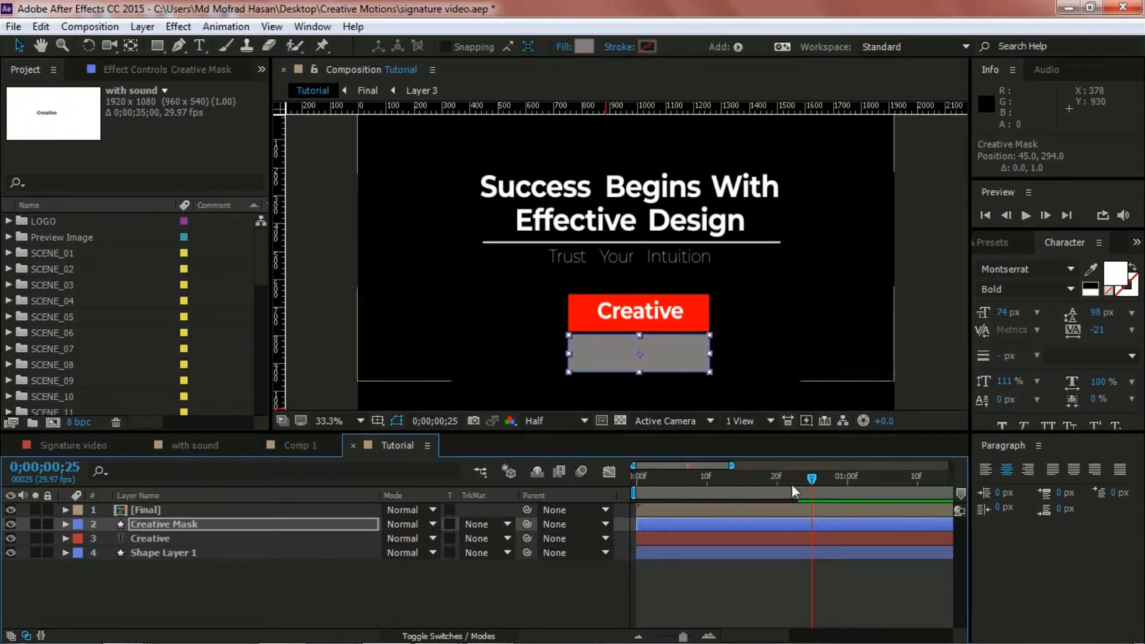
With the current time at frame 19, nudge the grey rectangle up to position 45, 258, slightly below the partly scaled red box
{"action": "left_click_drag", "start_coordinate": [811, 481], "coordinate": [769, 481]}
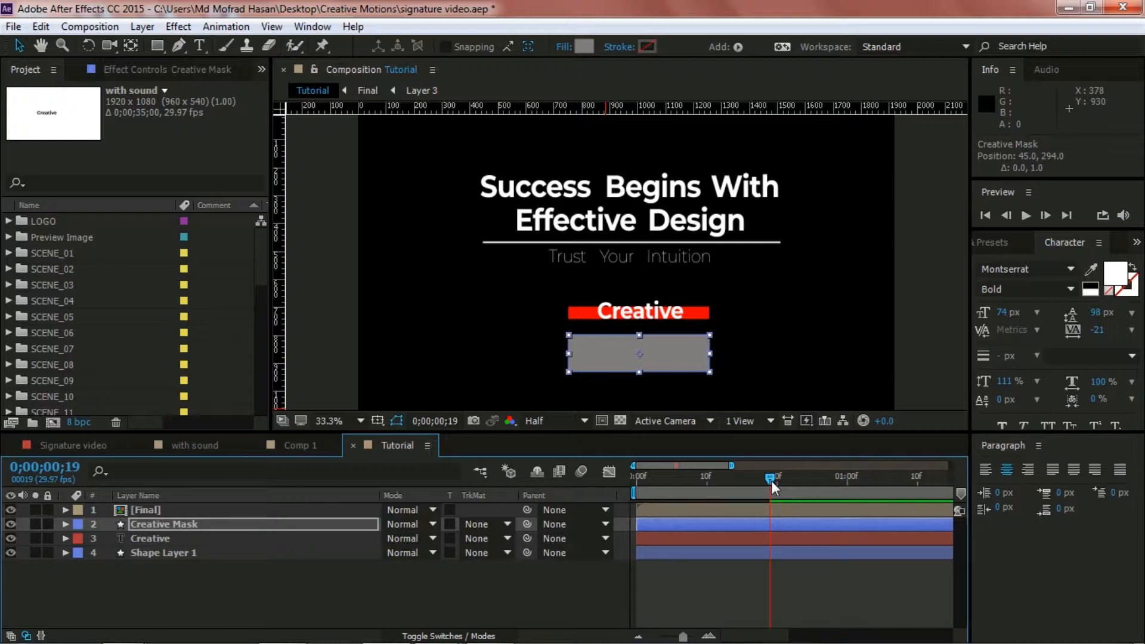
{"action": "key", "text": "Up"}
{"action": "key", "text": "Up"}
{"action": "key", "text": "Up"}
{"action": "key", "text": "Up"}
{"action": "key", "text": "Up"}
{"action": "key", "text": "Up"}
{"action": "key", "text": "Up"}
{"action": "key", "text": "Up"}
{"action": "key", "text": "Up"}
{"action": "key", "text": "Up"}
{"action": "key", "text": "Up"}
{"action": "key", "text": "Up"}
{"action": "key", "text": "Up"}
{"action": "key", "text": "Up"}
{"action": "key", "text": "Up"}
{"action": "key", "text": "Up"}
{"action": "key", "text": "Up"}
{"action": "key", "text": "Up"}
{"action": "key", "text": "Up"}
{"action": "key", "text": "Up"}
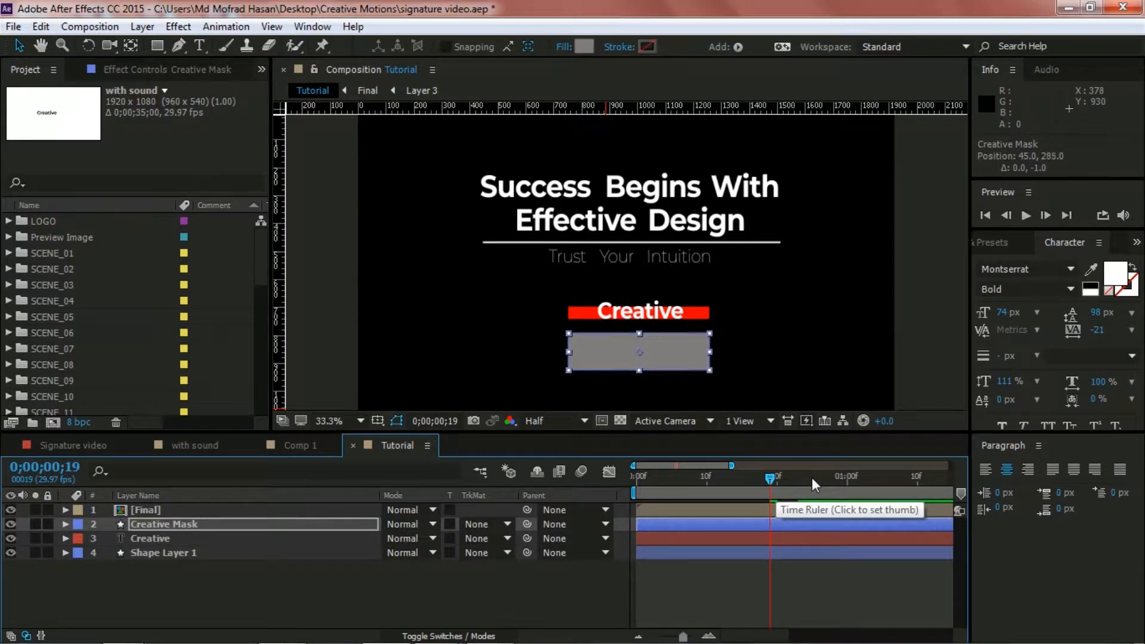
{"action": "key", "text": "Up"}
{"action": "key", "text": "Up"}
{"action": "key", "text": "Up"}
{"action": "key", "text": "Up"}
{"action": "key", "text": "Up"}
{"action": "key", "text": "Up"}
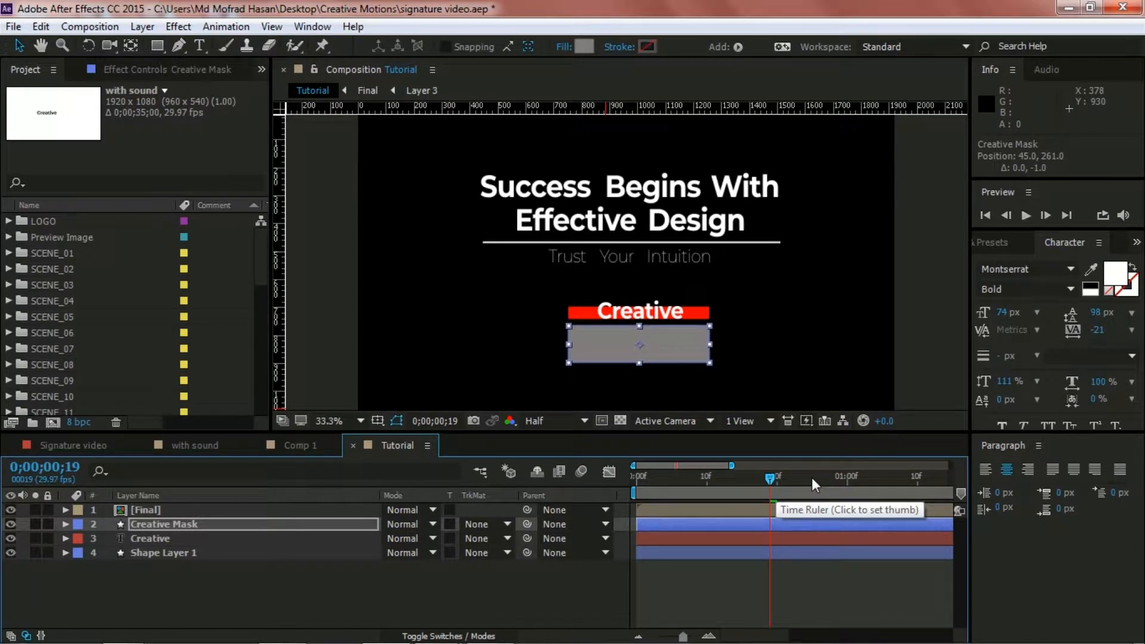
{"action": "key", "text": "Up"}
{"action": "key", "text": "Up"}
{"action": "key", "text": "Up"}
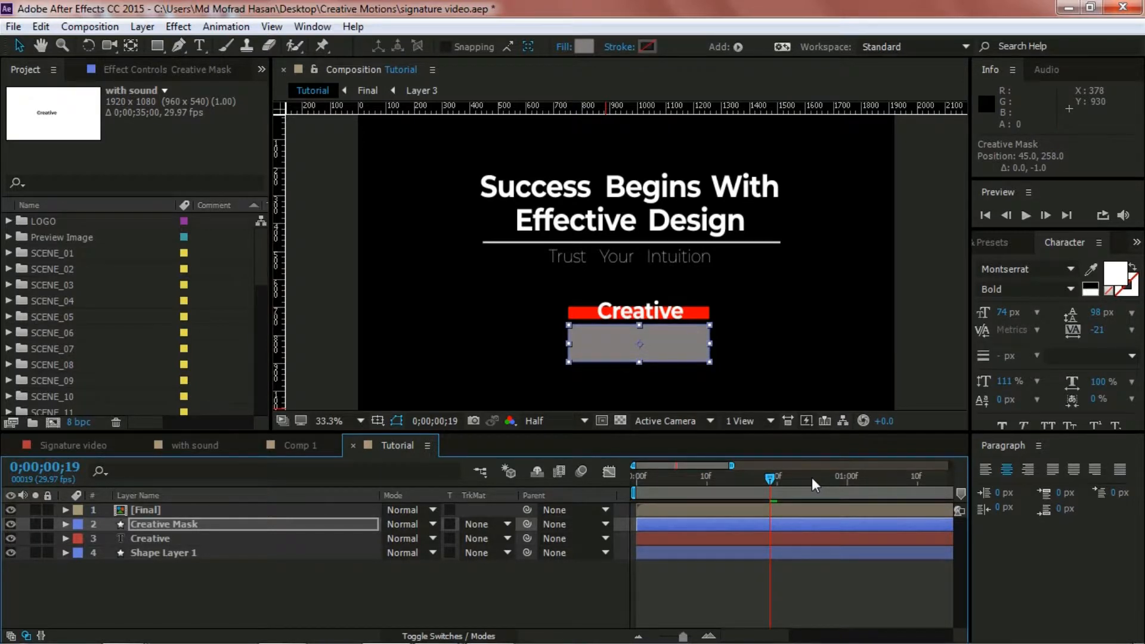
{"action": "left_click", "coordinate": [475, 605]}
Move the Creative text down to position 1011, 834 and add a Position keyframe at frame 19
{"action": "left_click", "coordinate": [158, 539]}
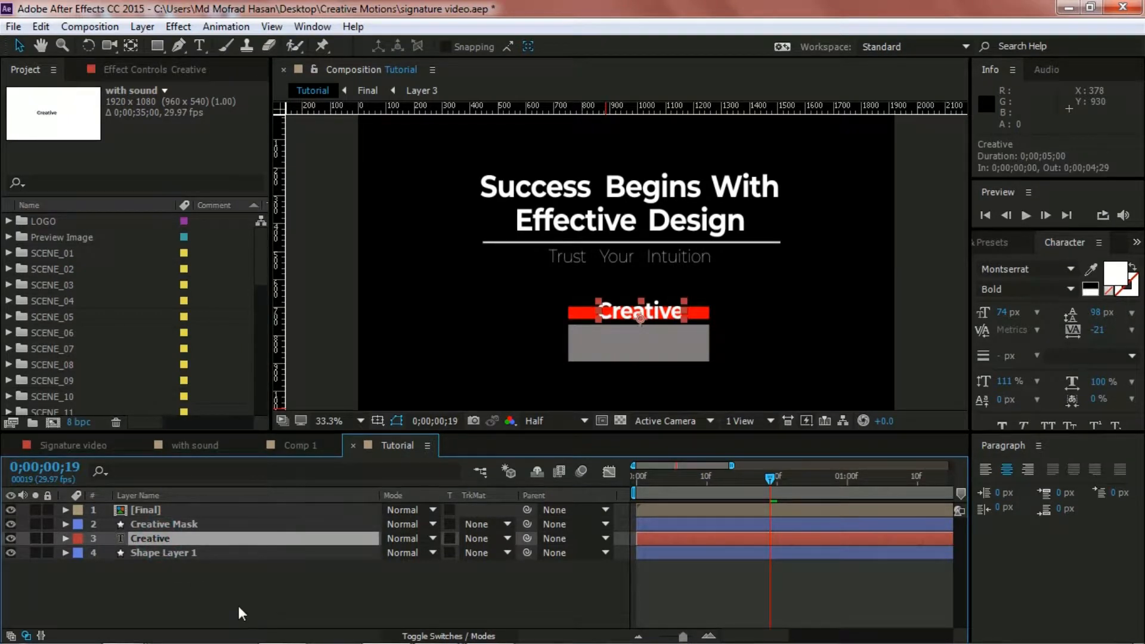
{"action": "key", "text": "p"}
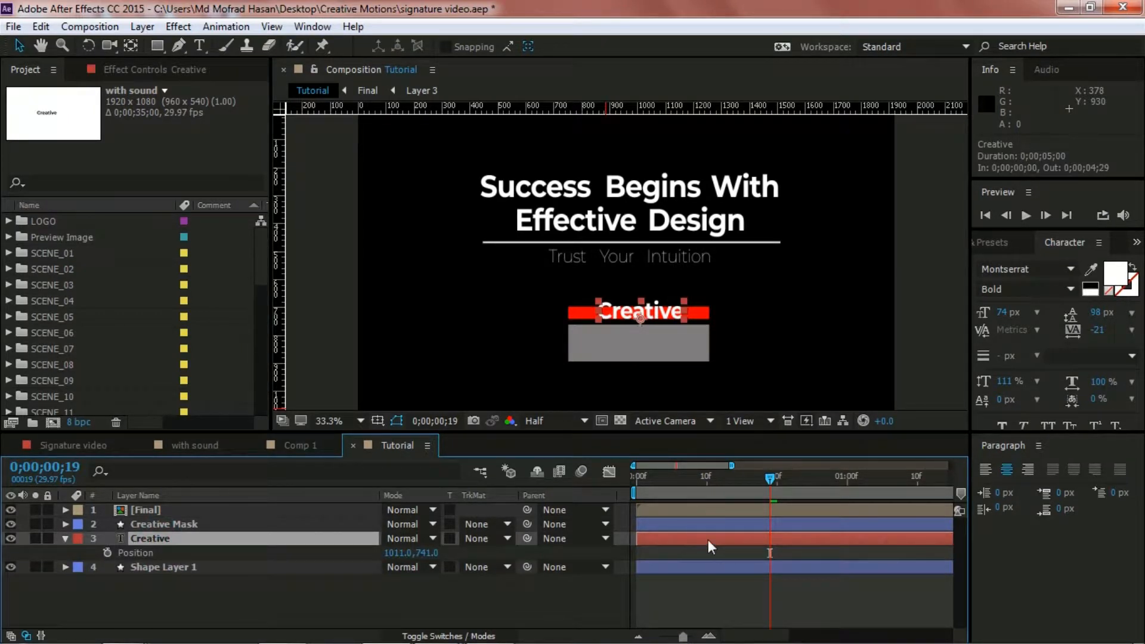
{"action": "left_click_drag", "start_coordinate": [771, 479], "coordinate": [767, 478]}
{"action": "left_click_drag", "start_coordinate": [426, 553], "coordinate": [503, 557]}
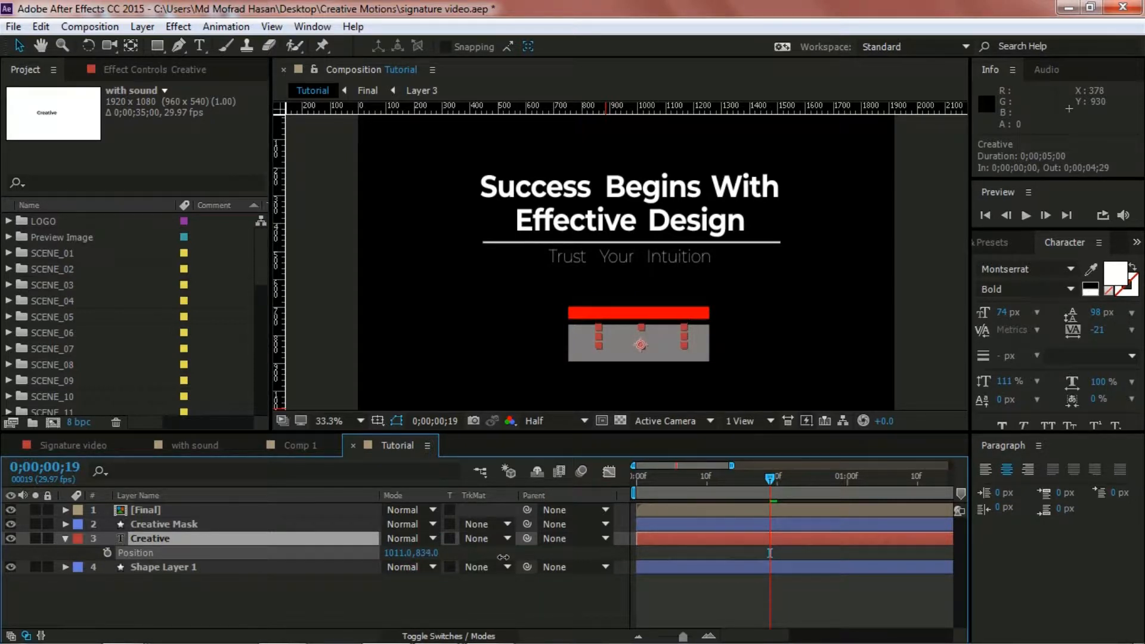
{"action": "left_click", "coordinate": [108, 553]}
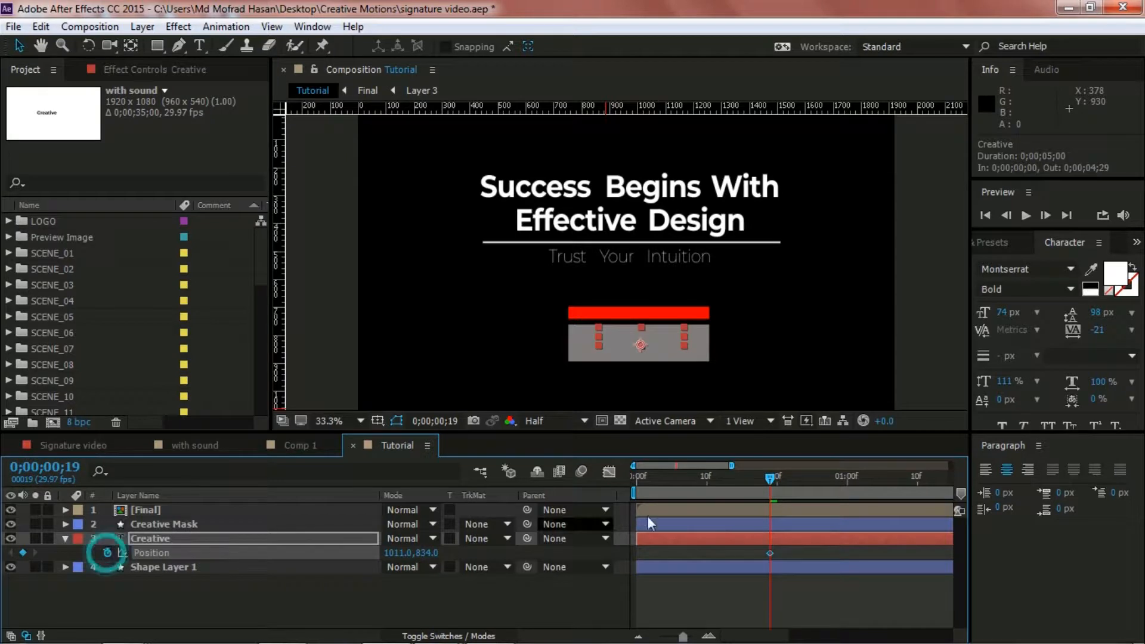
Keyframe the Creative text's position at 1011, 746 on frame 23, matching Shape Layer 1's last Scale keyframe, and collapse both layers
{"action": "left_click_drag", "start_coordinate": [772, 478], "coordinate": [799, 482]}
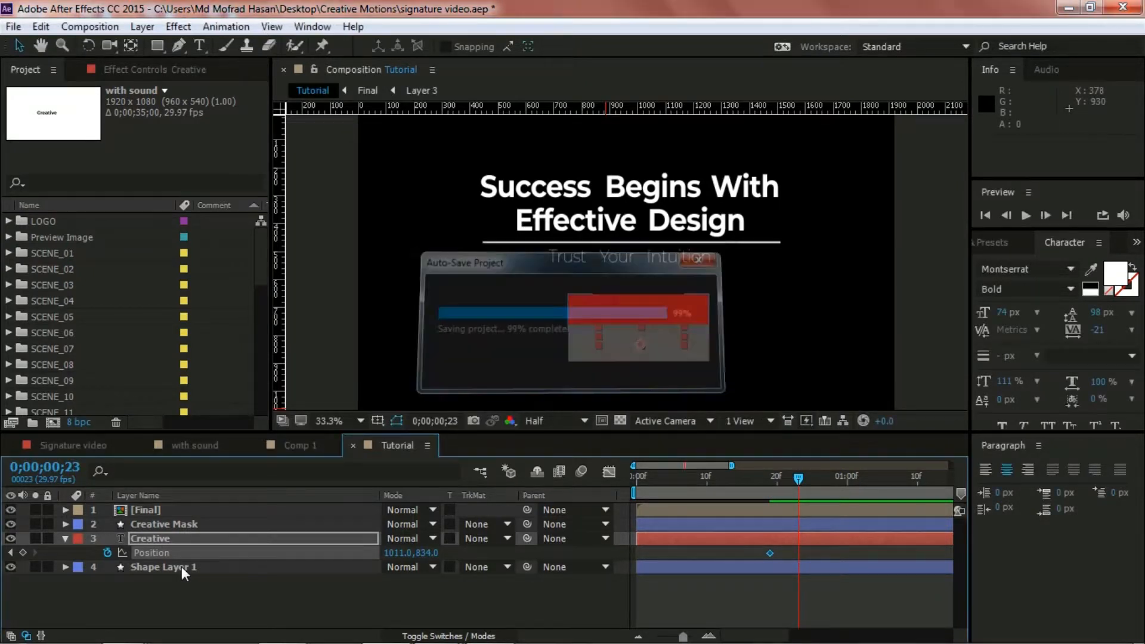
{"action": "left_click", "coordinate": [181, 567]}
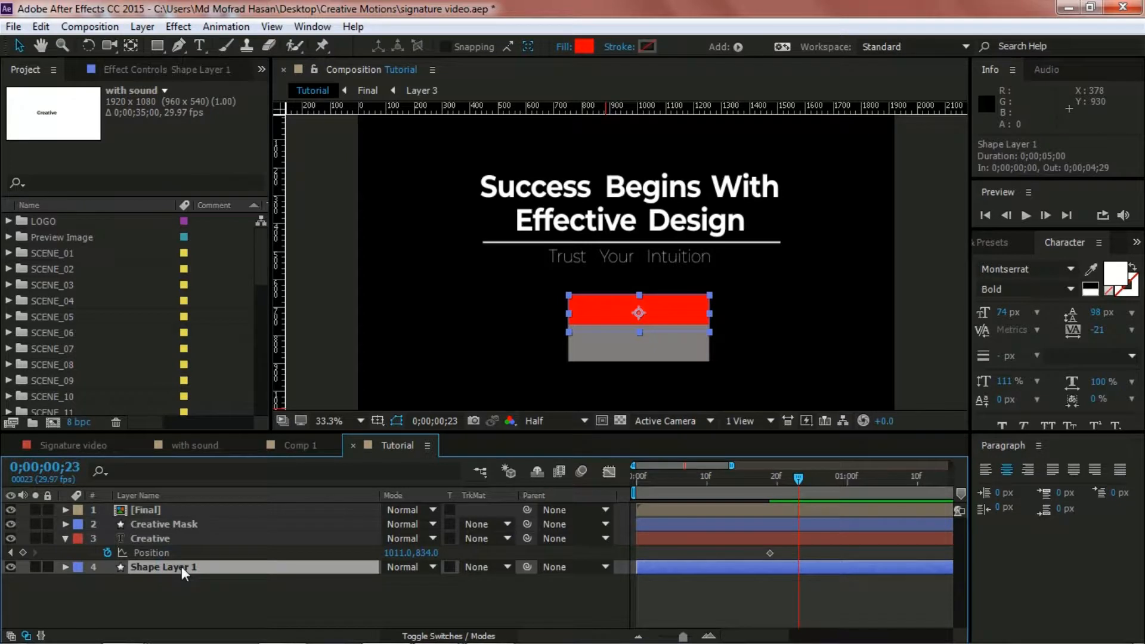
{"action": "key", "text": "s"}
{"action": "mouse_move", "coordinate": [799, 481]}
{"action": "left_mouse_down"}
{"action": "mouse_move", "coordinate": [786, 481]}
{"action": "mouse_move", "coordinate": [798, 482]}
{"action": "left_mouse_up"}
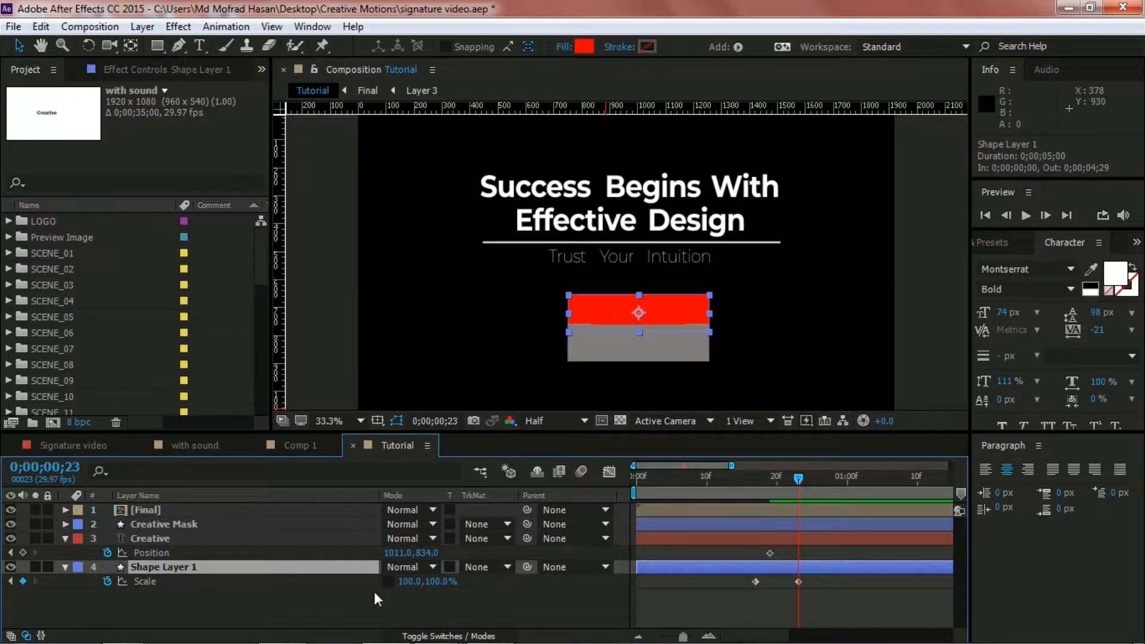
{"action": "left_click_drag", "start_coordinate": [432, 554], "coordinate": [366, 546]}
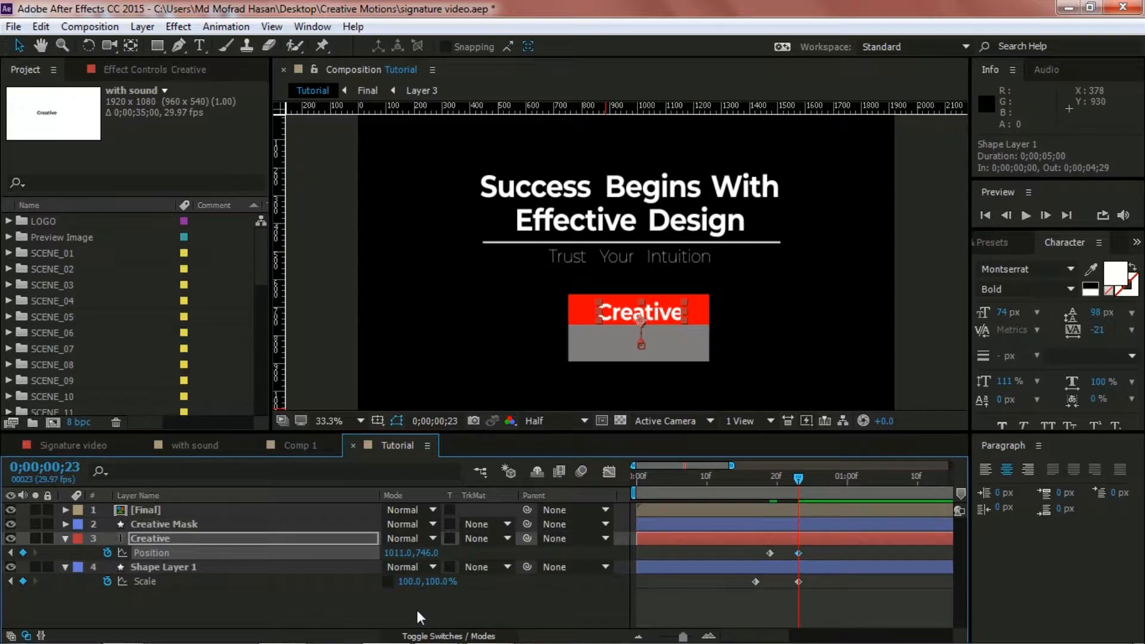
{"action": "left_click", "coordinate": [65, 538]}
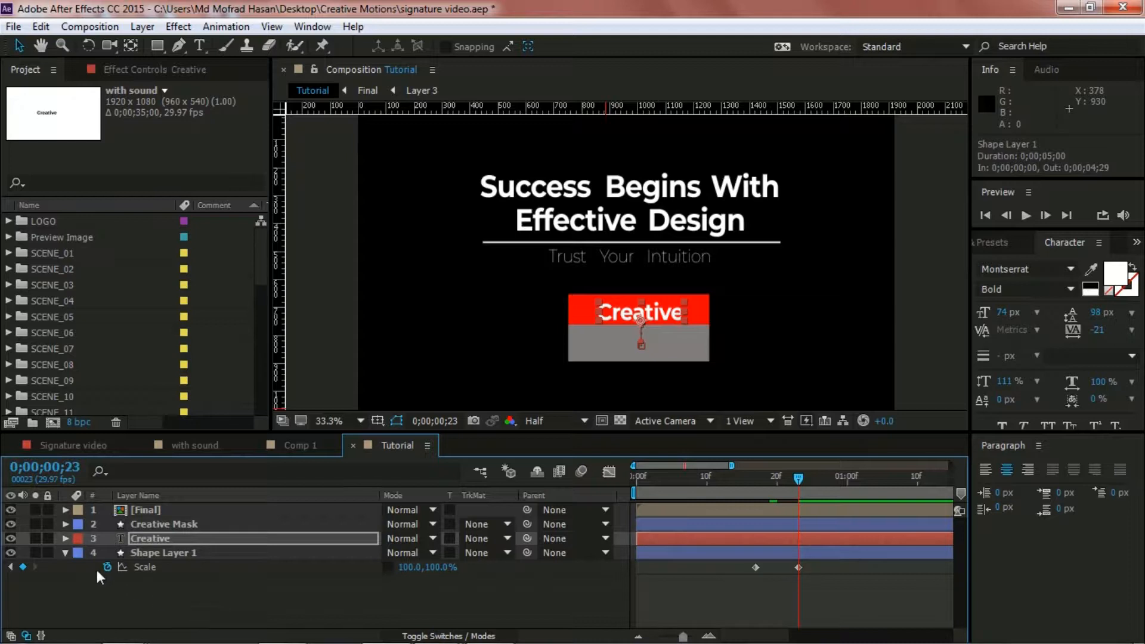
{"action": "left_click", "coordinate": [65, 553]}
{"action": "left_click", "coordinate": [262, 598]}
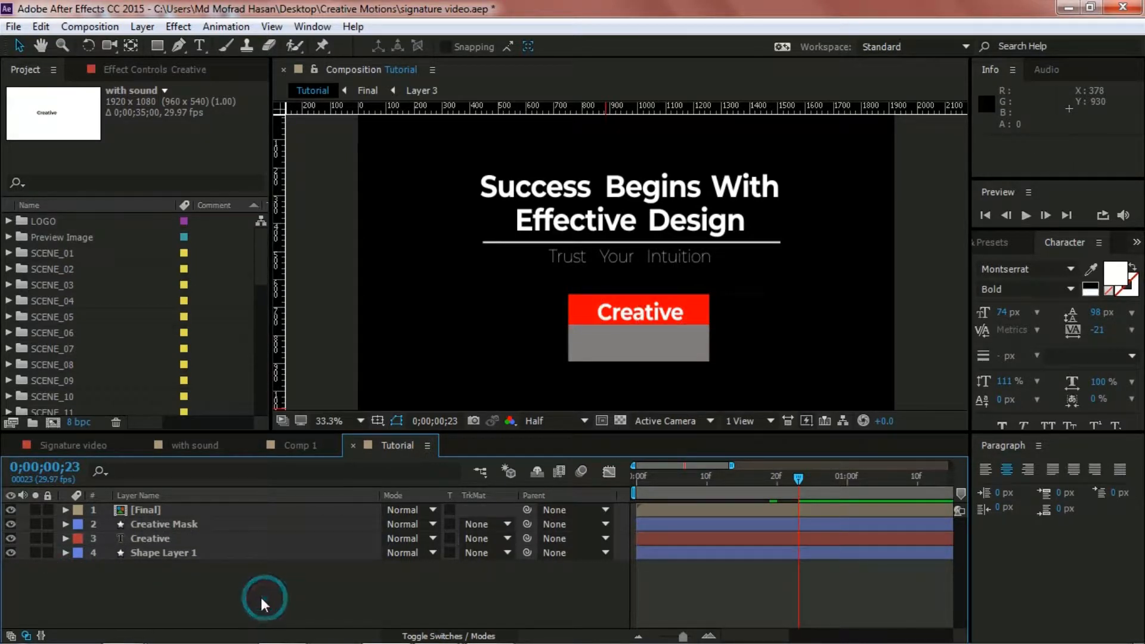
Set the Creative layer's track matte to Alpha Inverted Matte "Creative Mask" and check the reveal at frame 20
{"action": "left_click", "coordinate": [507, 538]}
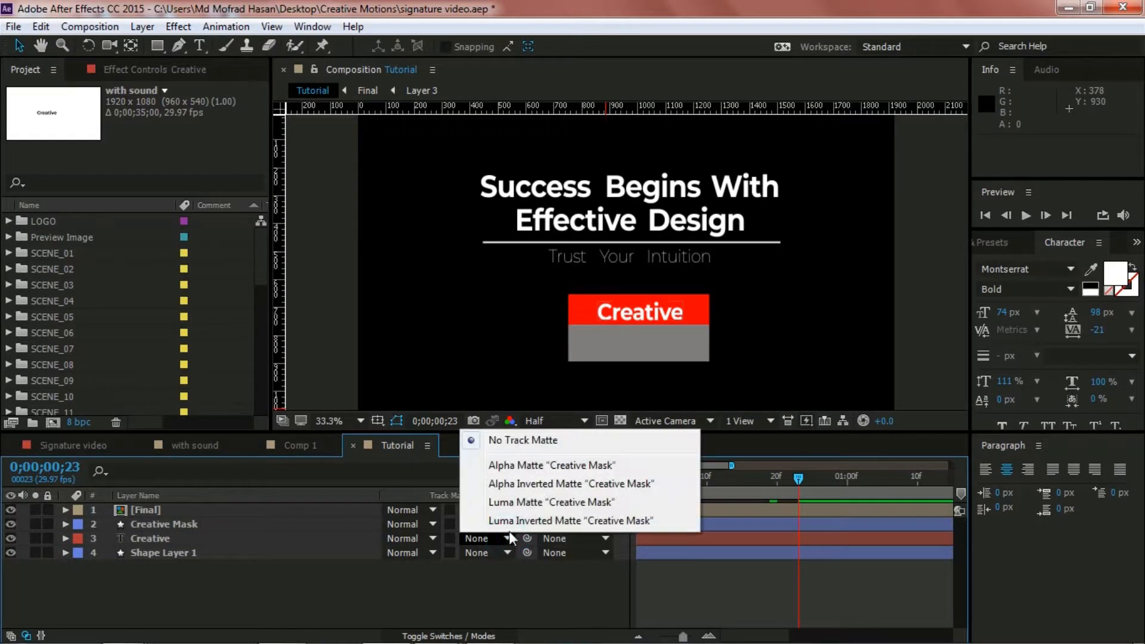
{"action": "left_click", "coordinate": [540, 486]}
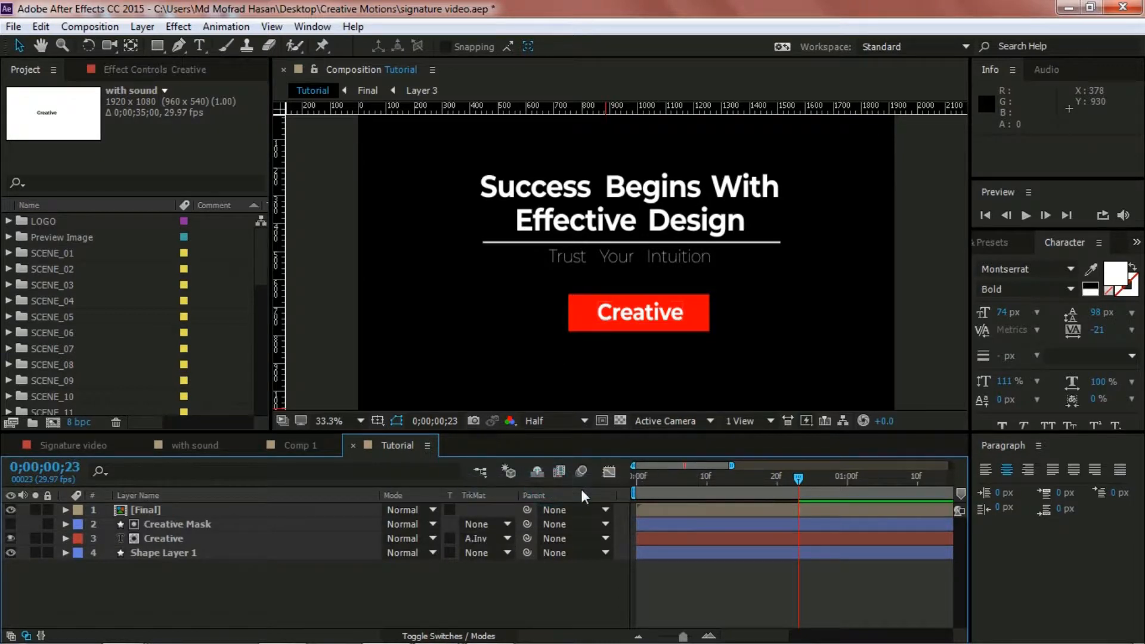
{"action": "left_click_drag", "start_coordinate": [797, 477], "coordinate": [773, 471]}
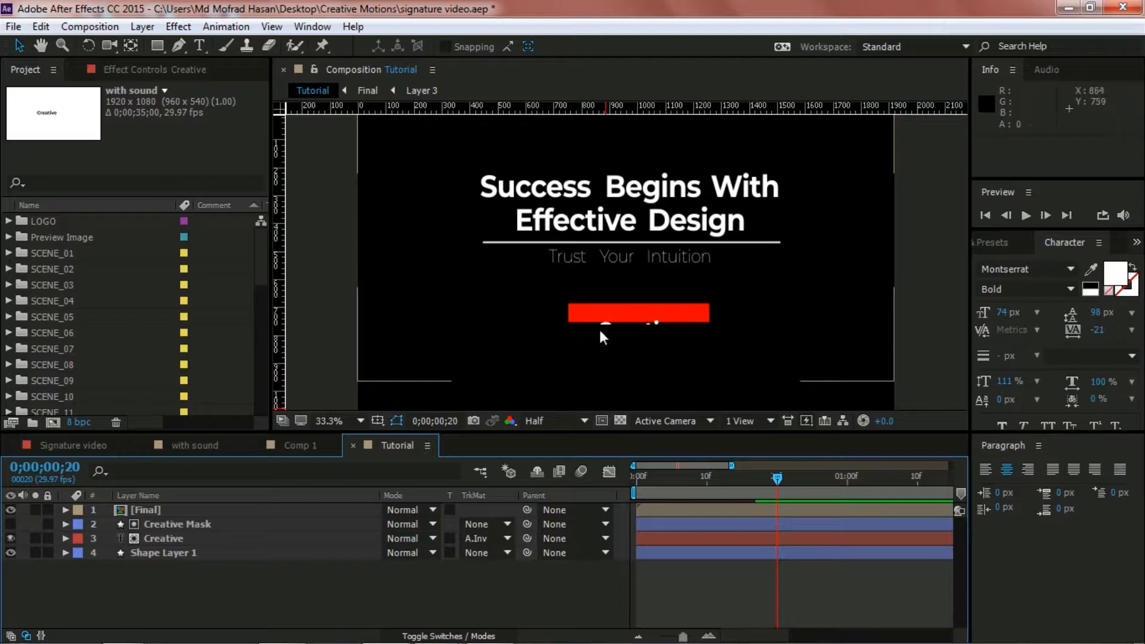
Nudge the Creative Mask up to position 1005, 789 to cover the text below the red box, and check the reveal through frame 24
{"action": "left_click_drag", "start_coordinate": [776, 481], "coordinate": [775, 477]}
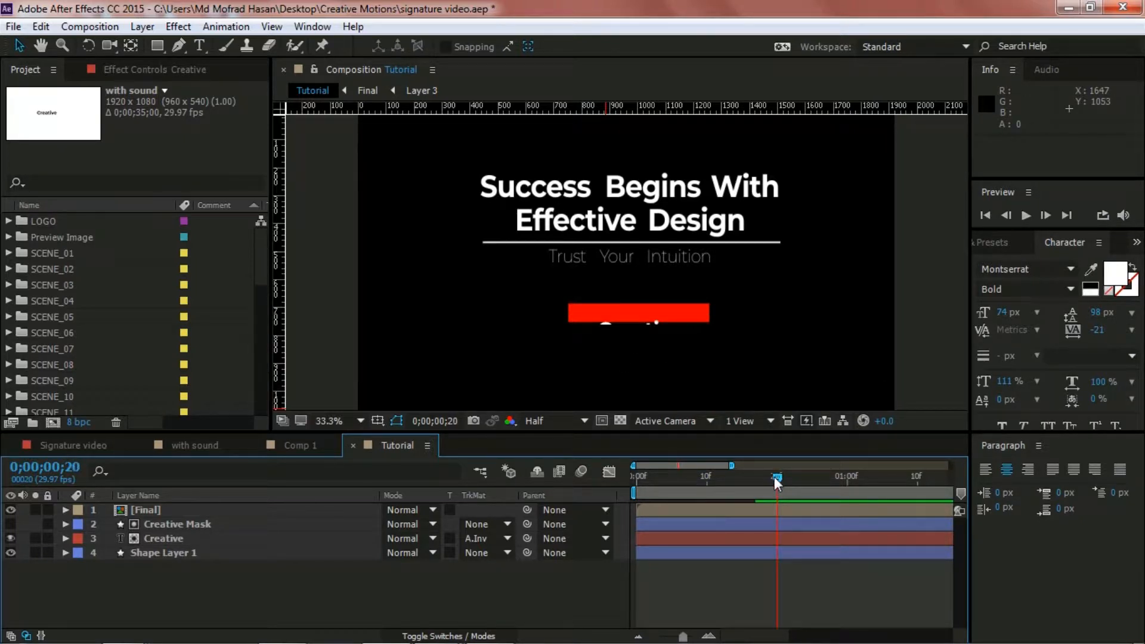
{"action": "left_click", "coordinate": [191, 524]}
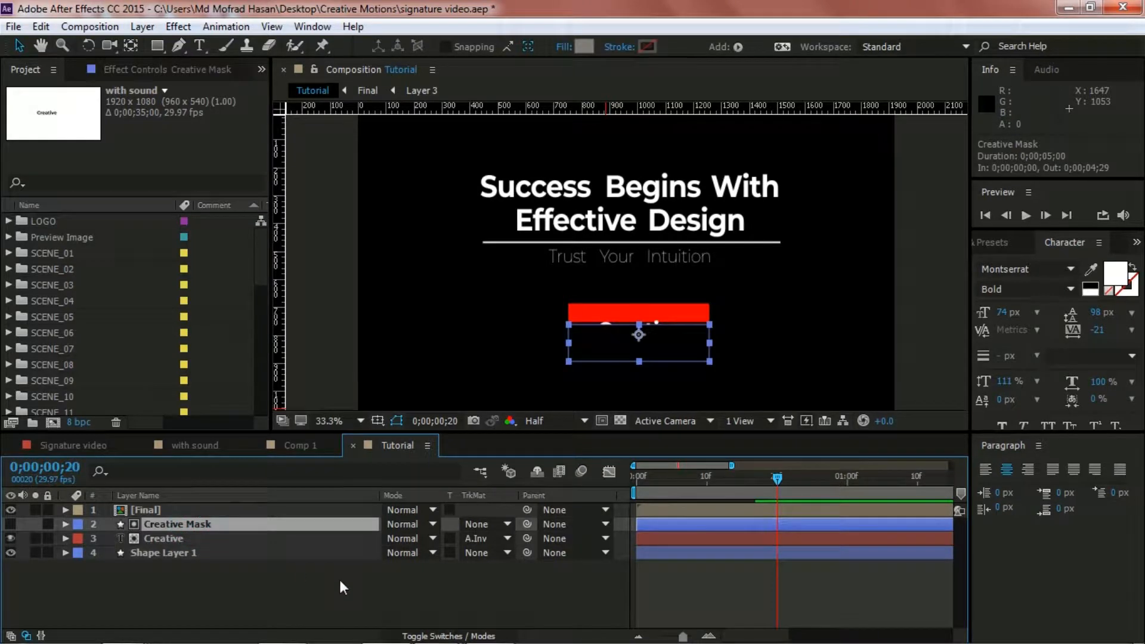
{"action": "key", "text": "Up"}
{"action": "key", "text": "Up"}
{"action": "key", "text": "Up"}
{"action": "key", "text": "Up"}
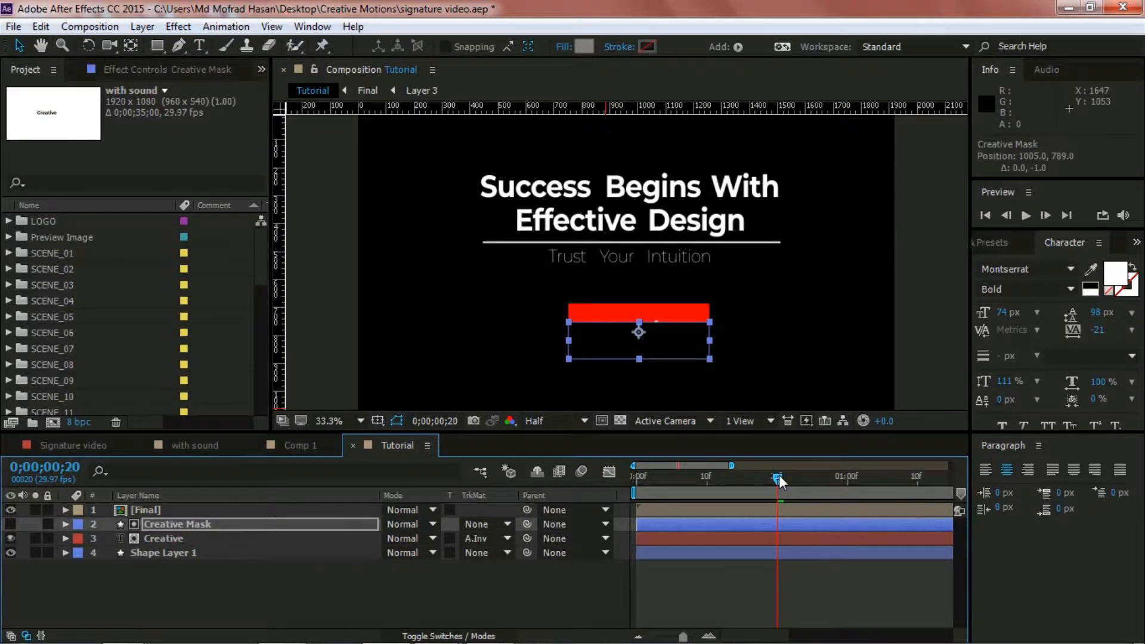
{"action": "left_click_drag", "start_coordinate": [779, 475], "coordinate": [806, 483]}
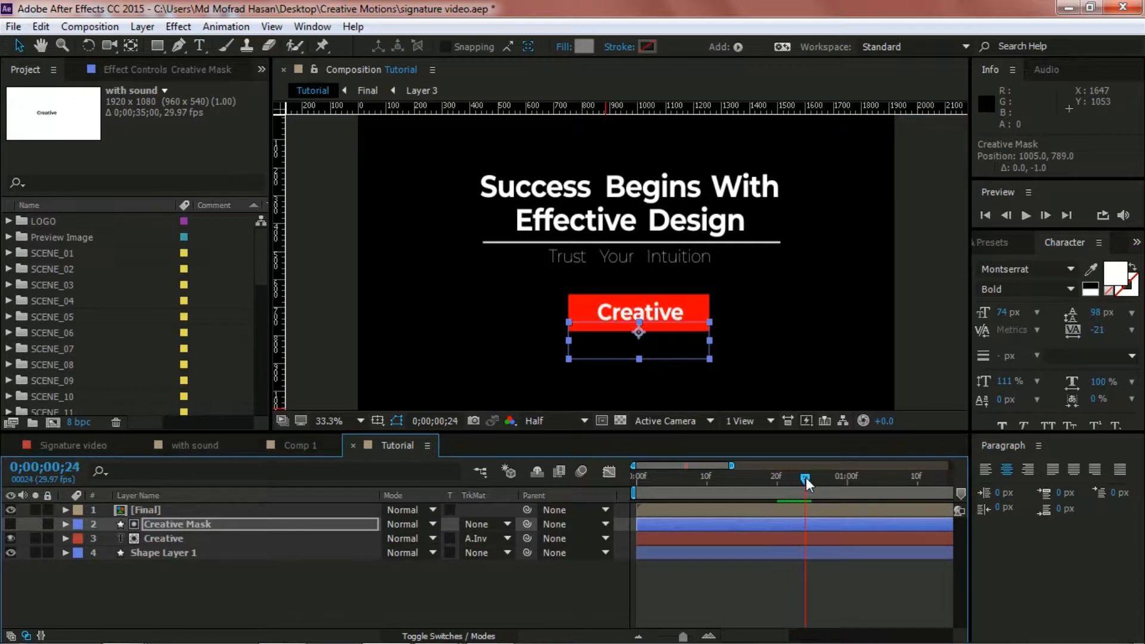
{"action": "left_click", "coordinate": [564, 585]}
{"action": "mouse_move", "coordinate": [808, 475]}
{"action": "left_mouse_down"}
{"action": "mouse_move", "coordinate": [767, 475]}
{"action": "mouse_move", "coordinate": [810, 471]}
{"action": "mouse_move", "coordinate": [763, 464]}
{"action": "mouse_move", "coordinate": [810, 464]}
{"action": "left_mouse_up"}
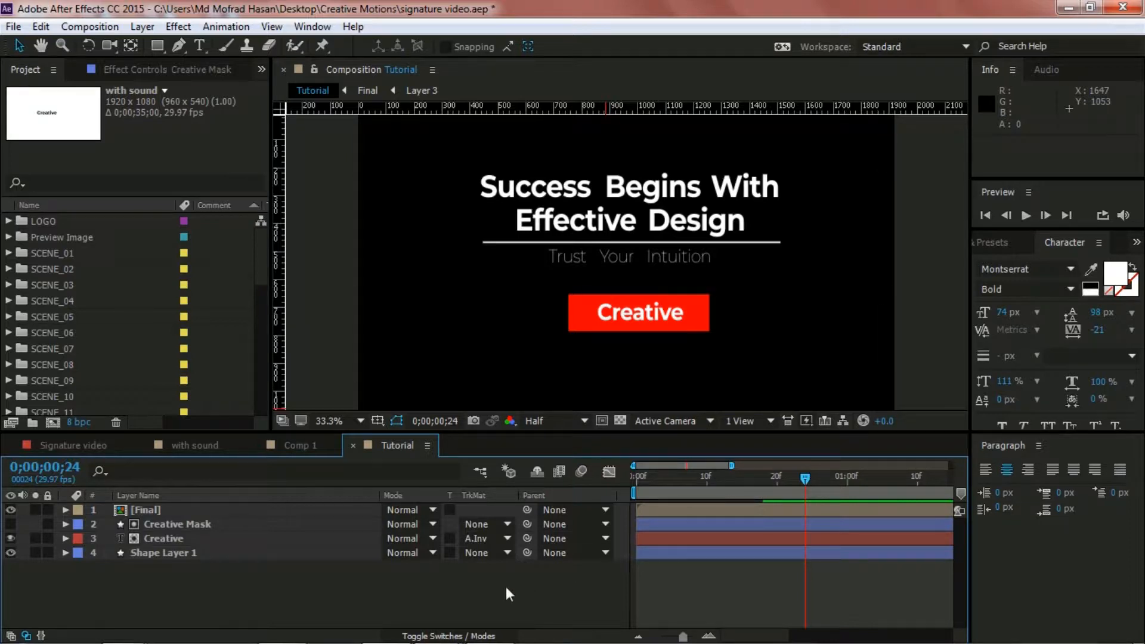
Pre-compose the Creative Mask and Creative layers together into a new composition named "creative", moving all attributes into it
{"action": "left_click", "coordinate": [162, 538]}
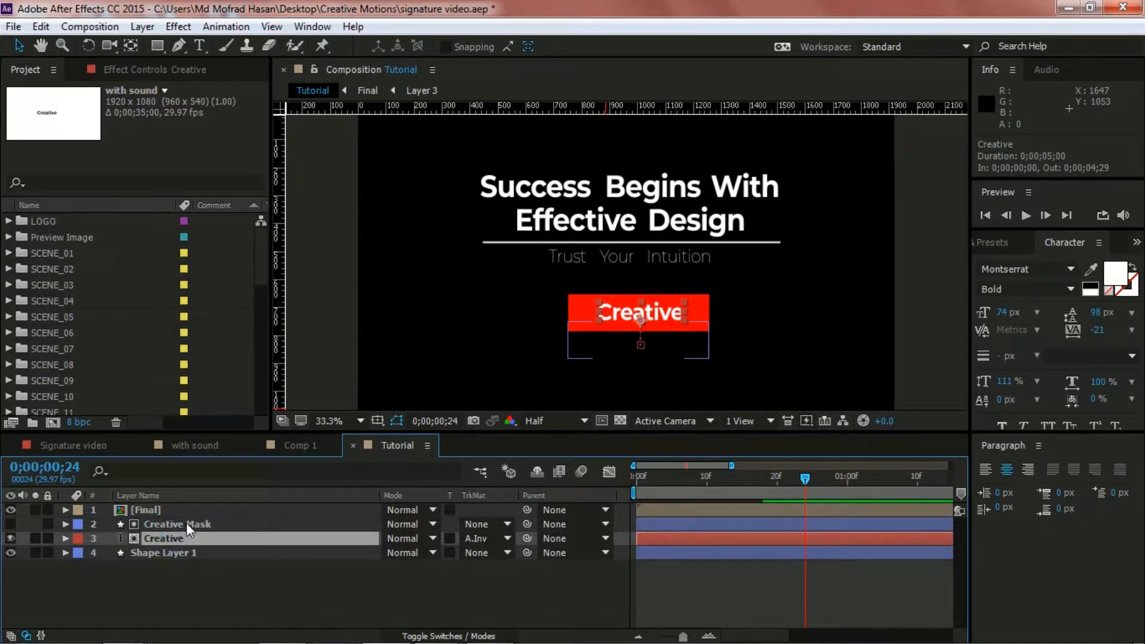
{"action": "left_click", "coordinate": [186, 523], "text": "shift"}
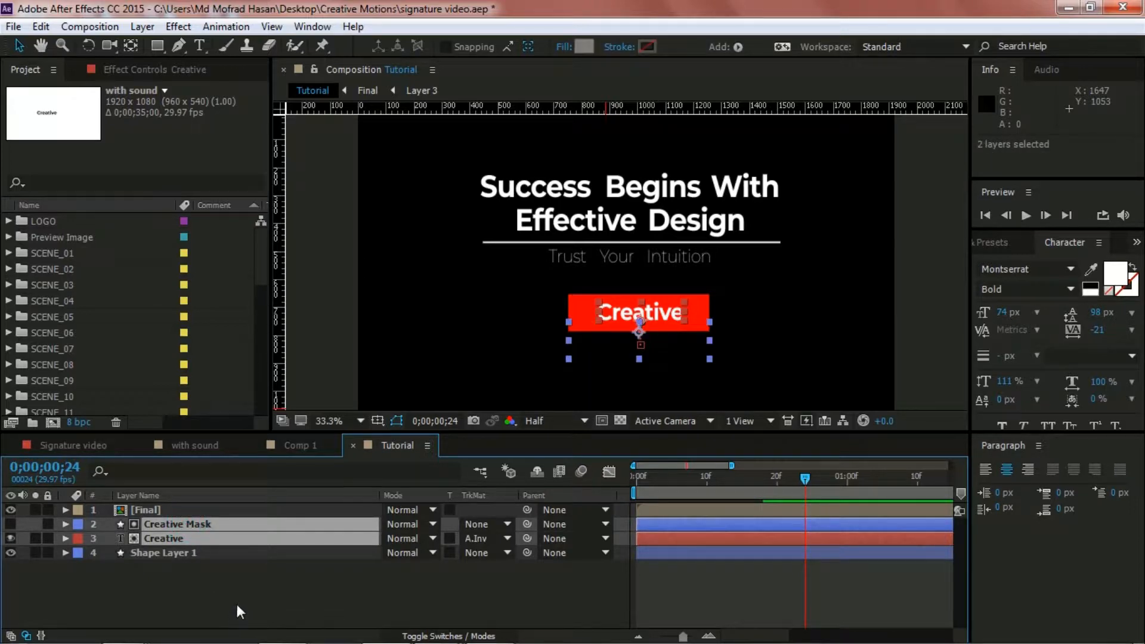
{"action": "key", "text": "ctrl+shift+c"}
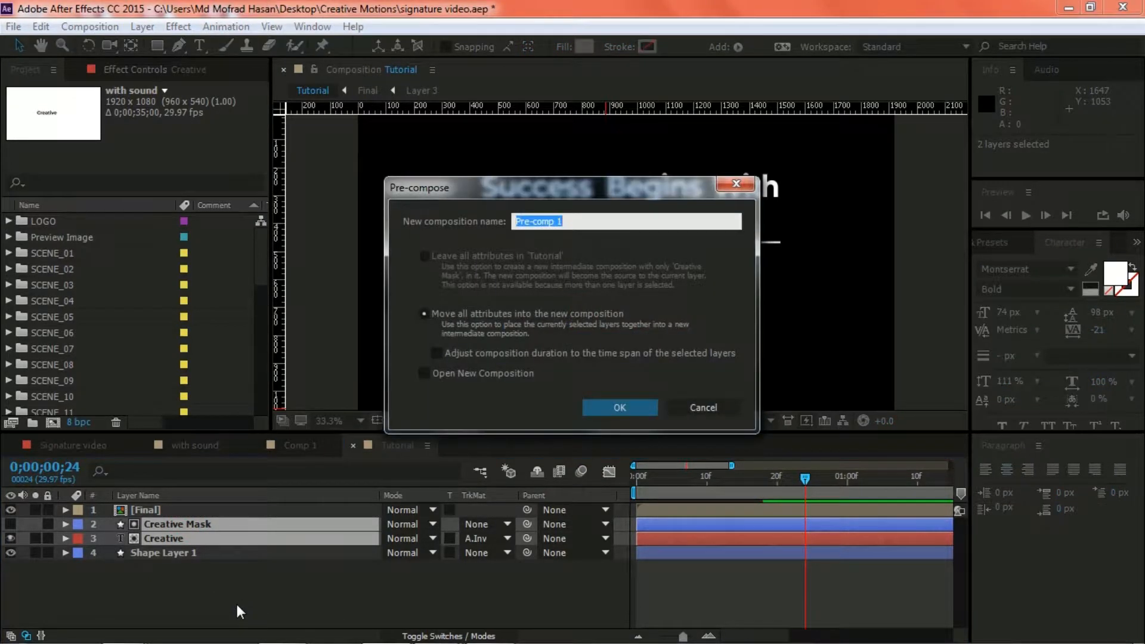
{"action": "type", "text": "creative"}
{"action": "left_click", "coordinate": [613, 408]}
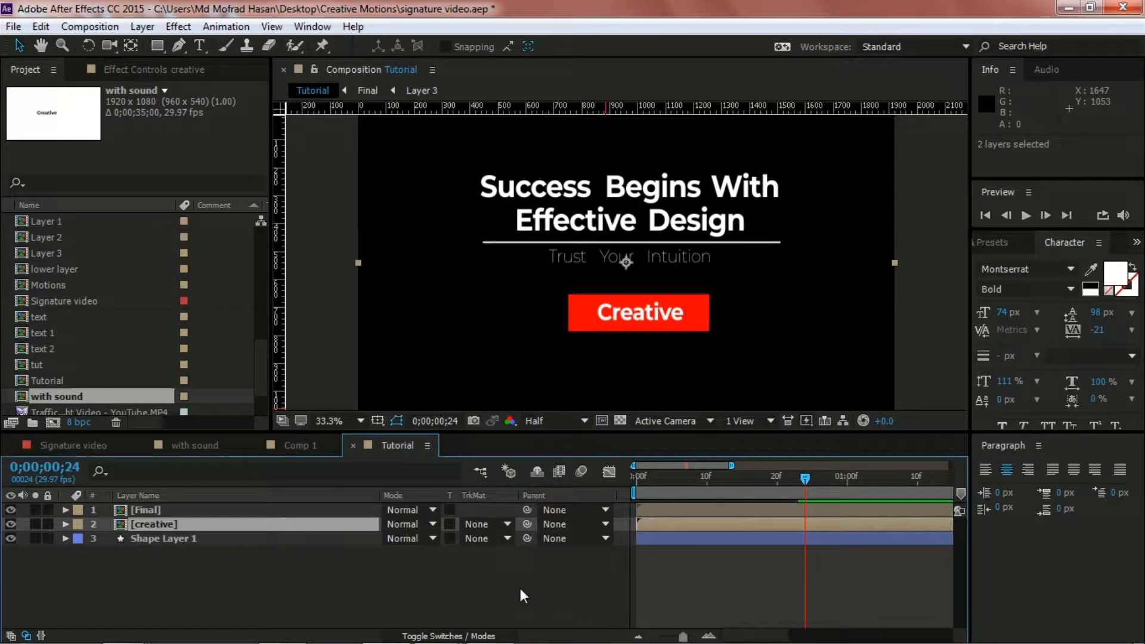
{"action": "left_click", "coordinate": [516, 584]}
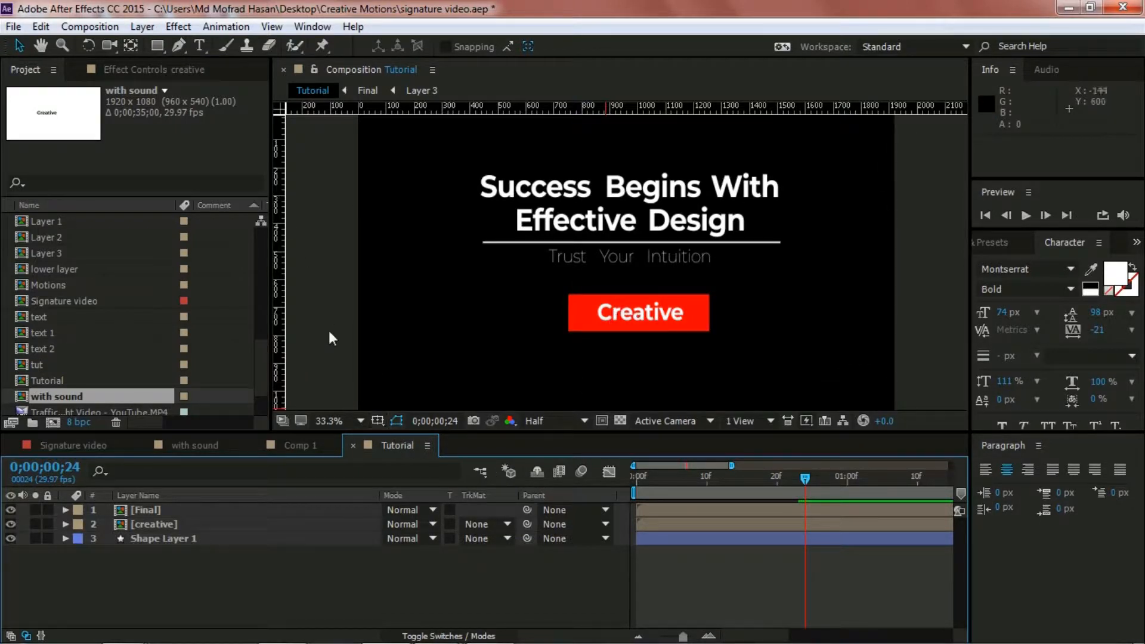
Duplicate the red box's Shape Layer 1 and rename the copy "White Rectangle"
{"action": "left_click", "coordinate": [156, 48]}
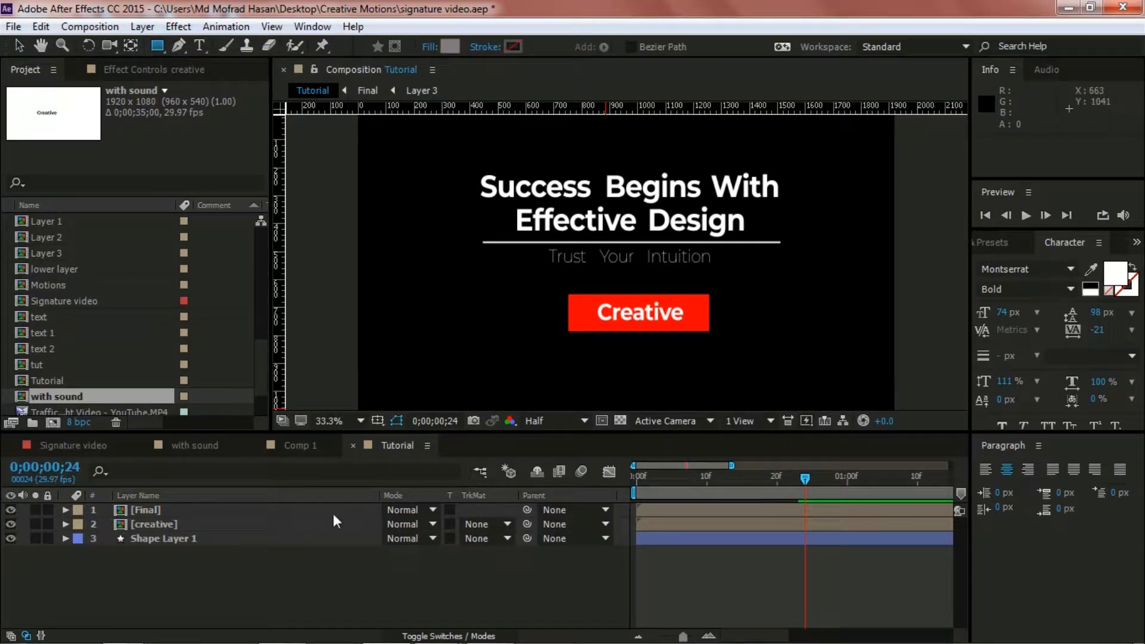
{"action": "left_click", "coordinate": [175, 538]}
{"action": "key", "text": "ctrl+c"}
{"action": "key", "text": "ctrl+v"}
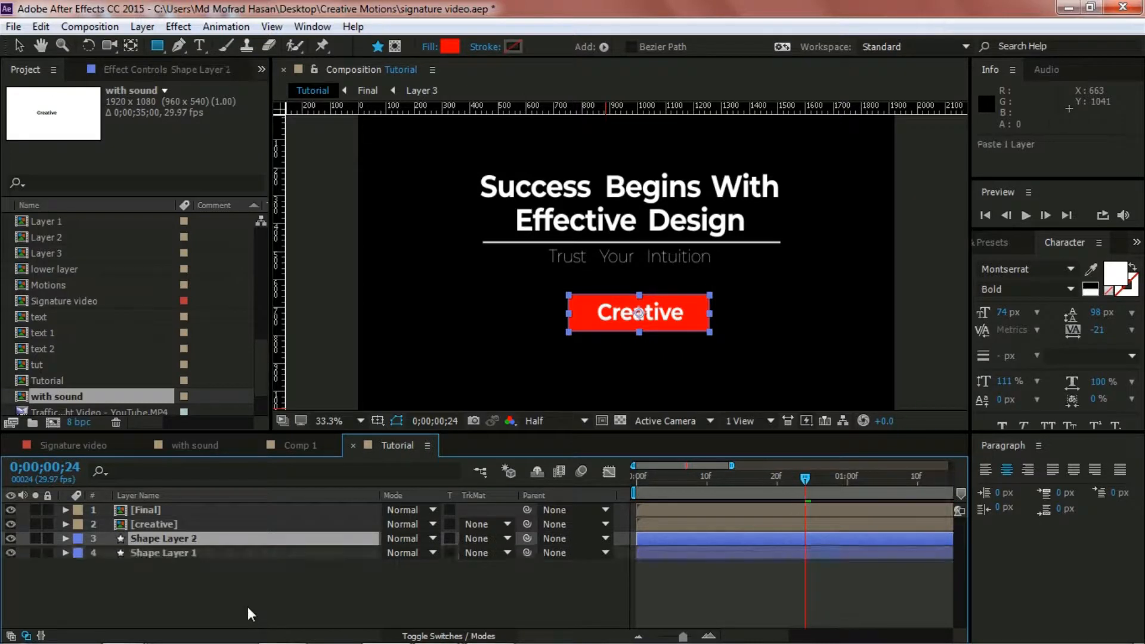
{"action": "left_click", "coordinate": [19, 45]}
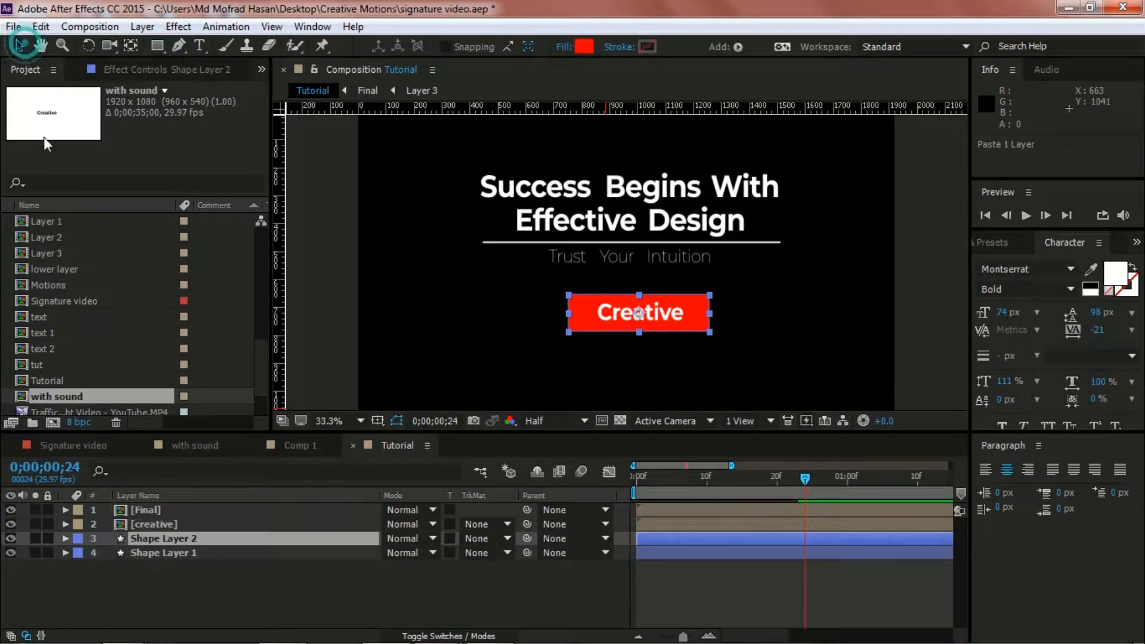
{"action": "right_click", "coordinate": [179, 538]}
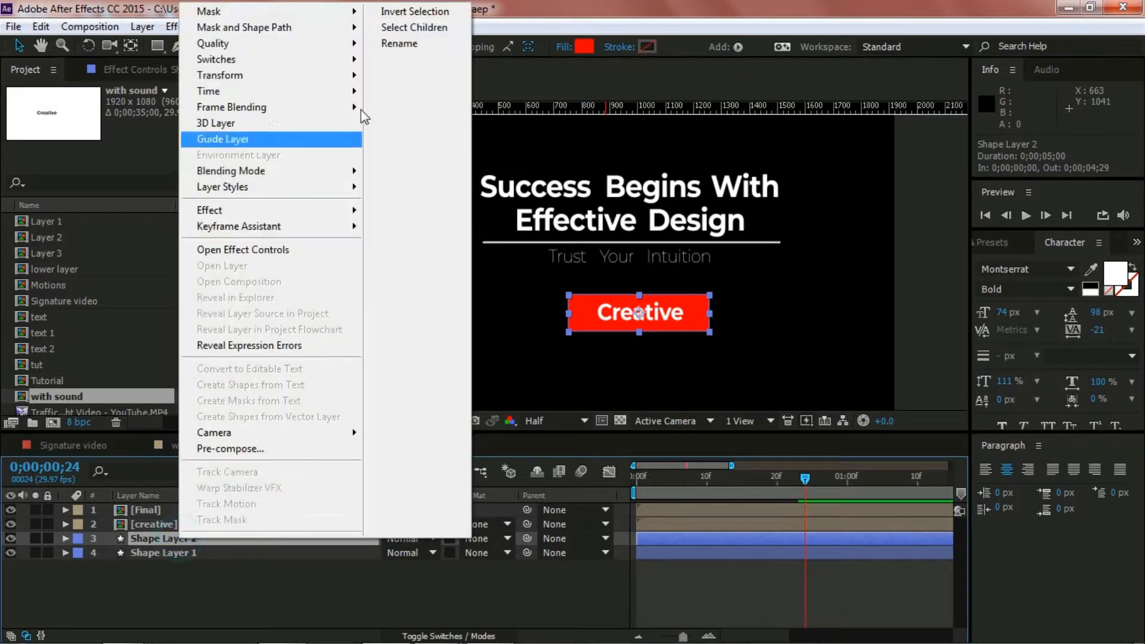
{"action": "left_click", "coordinate": [393, 44]}
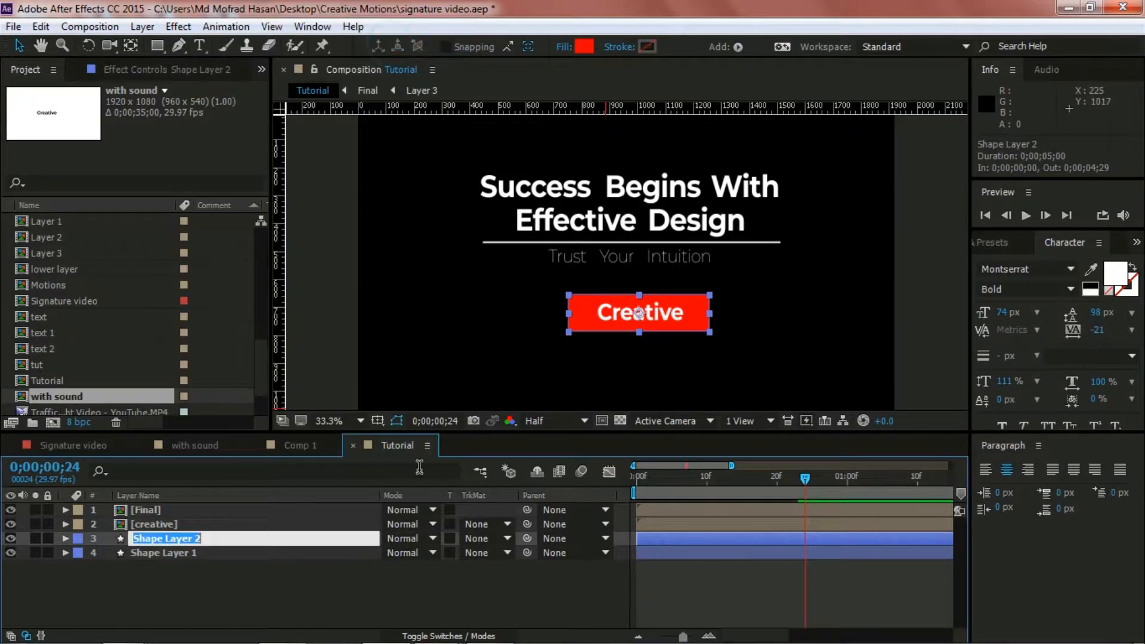
{"action": "type", "text": "White"}
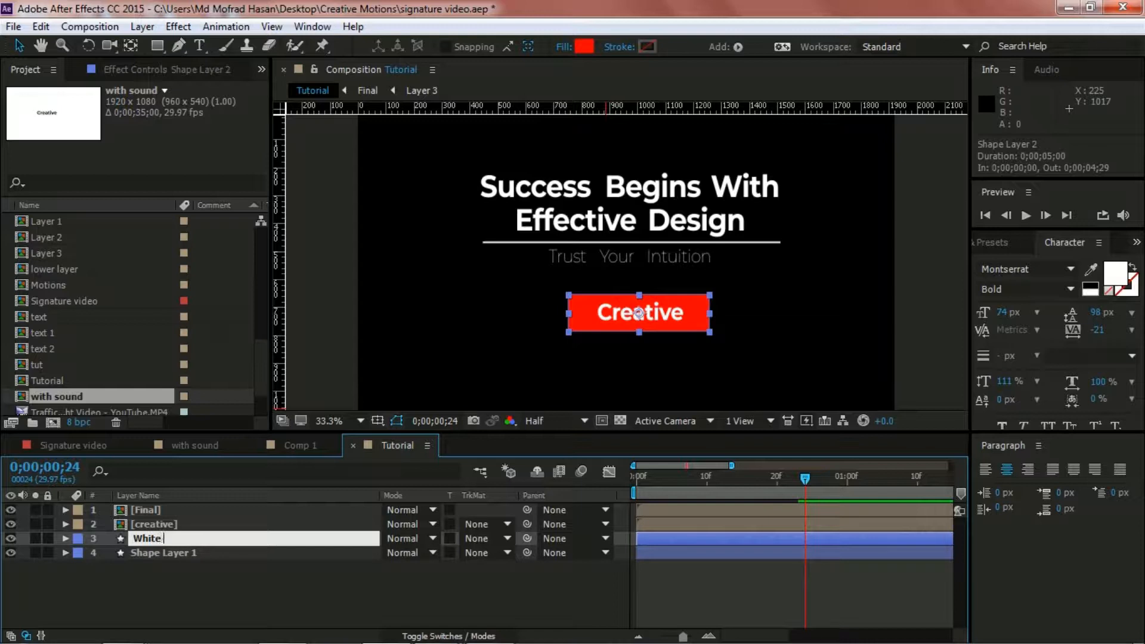
{"action": "type", "text": " Rectangle"}
{"action": "key", "text": "Return"}
Delete both Scale keyframes from the White Rectangle layer and collapse its properties
{"action": "left_click", "coordinate": [194, 538]}
{"action": "key", "text": "s"}
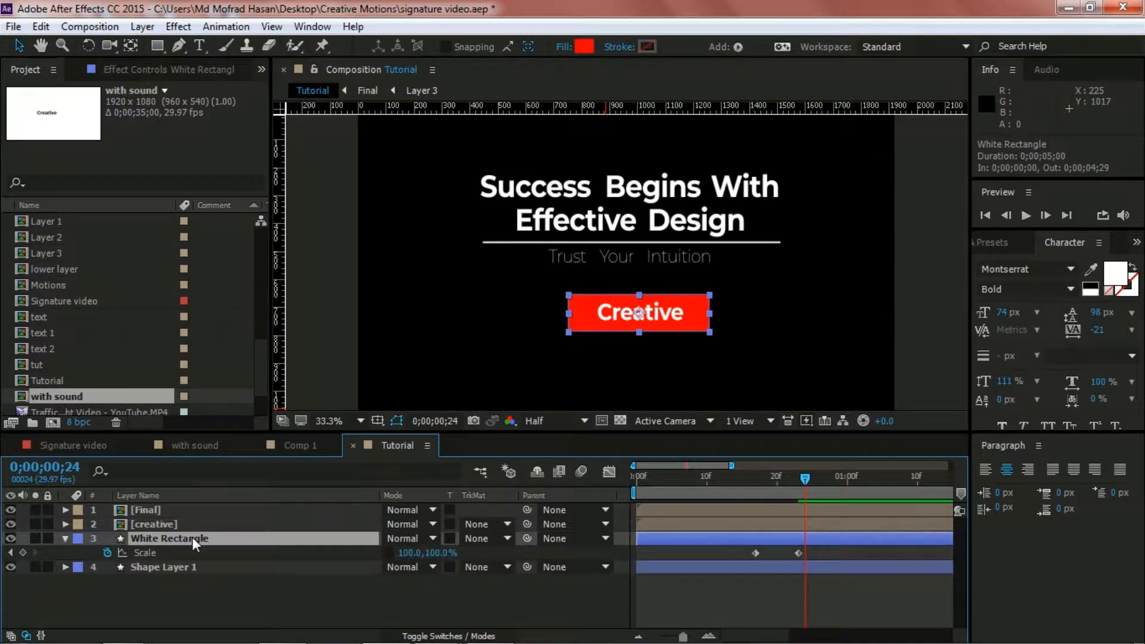
{"action": "left_click_drag", "start_coordinate": [755, 554], "coordinate": [800, 552]}
{"action": "key", "text": "Delete"}
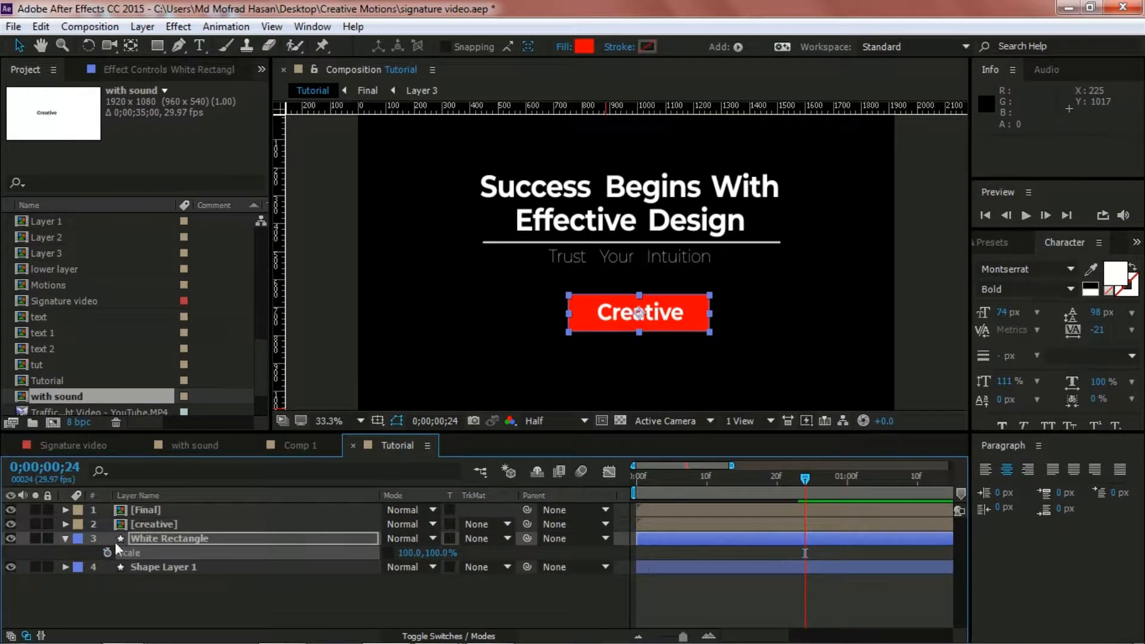
{"action": "left_click", "coordinate": [63, 539]}
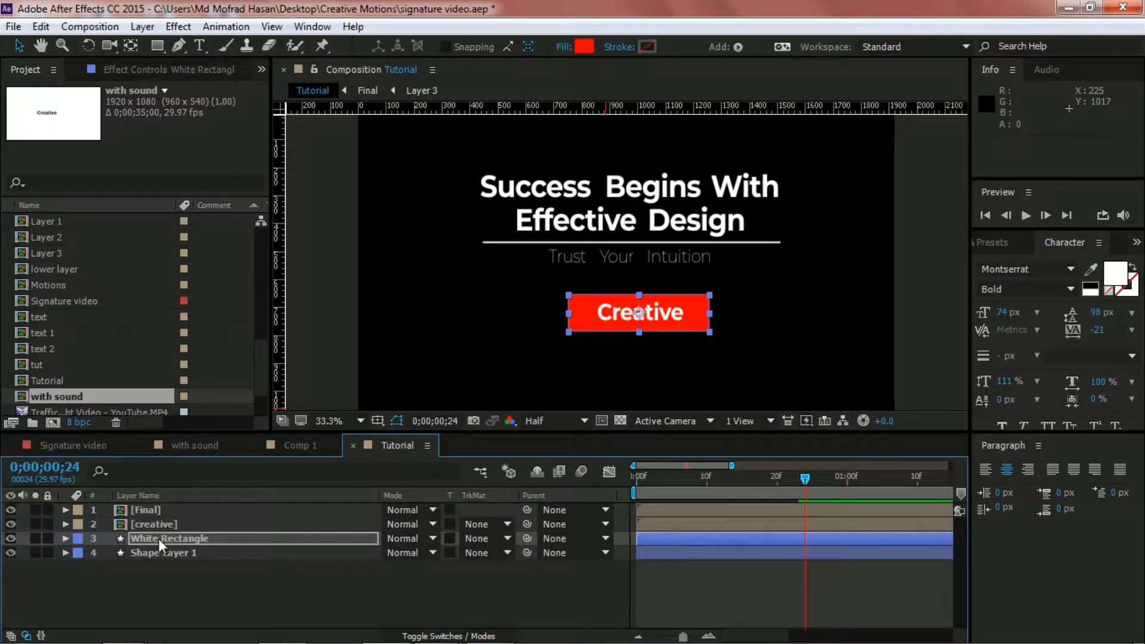
Change the White Rectangle's fill color to white, FFFFFF
{"action": "left_click", "coordinate": [585, 48]}
{"action": "left_click_drag", "start_coordinate": [284, 333], "coordinate": [86, 256]}
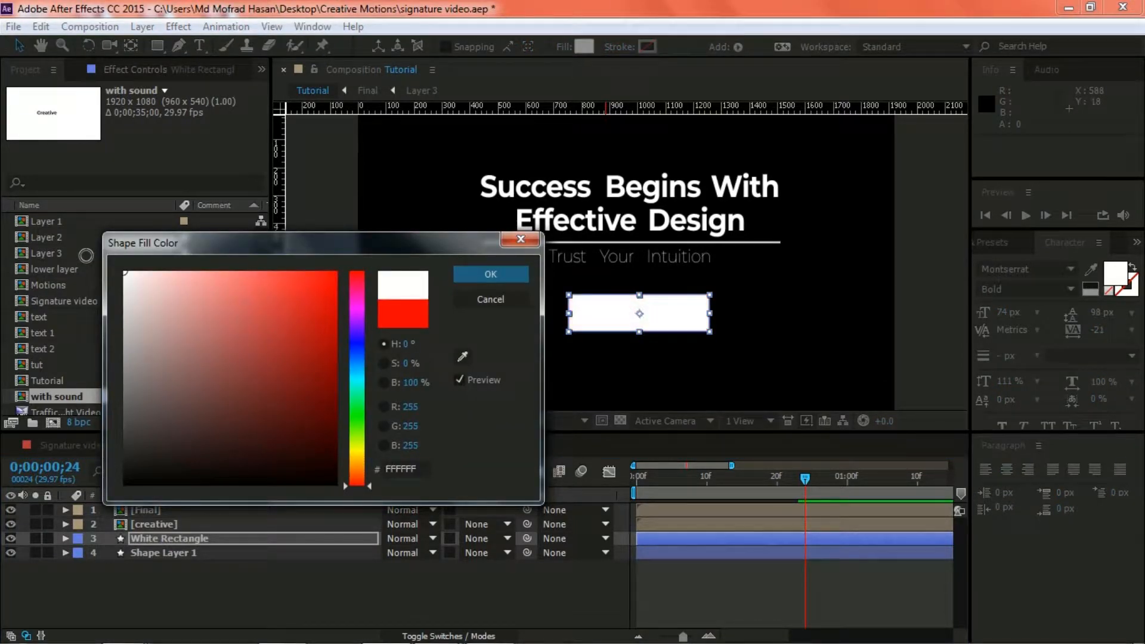
{"action": "left_click", "coordinate": [472, 272]}
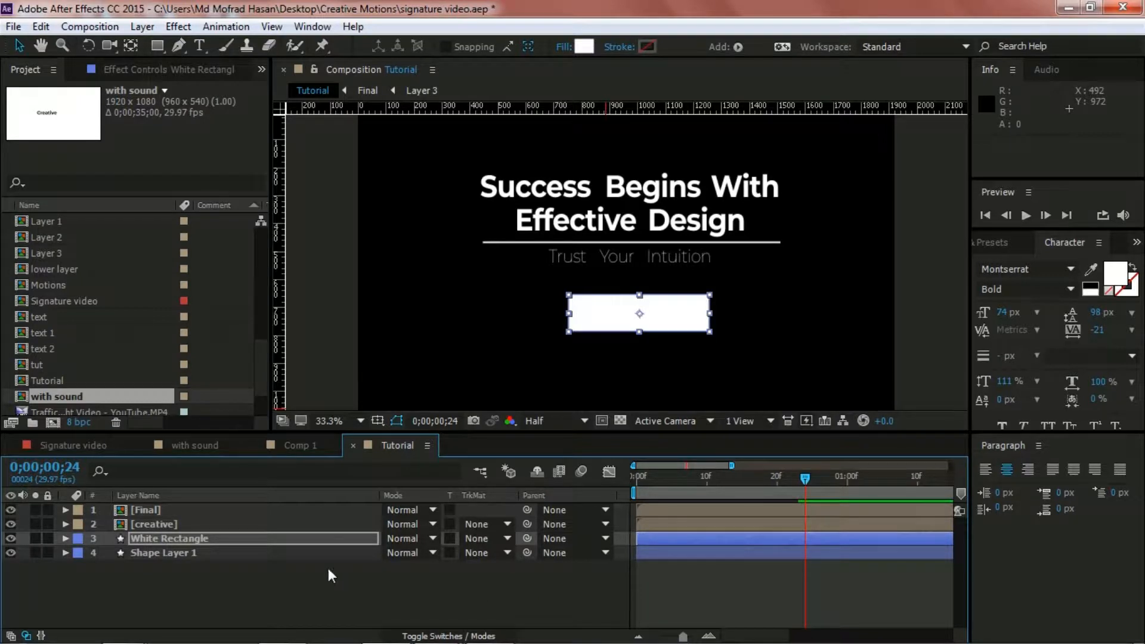
Move the White Rectangle straight down to about position 45, 363 so its upper edge meets the red box's lower edge
{"action": "key", "text": "Down"}
{"action": "key", "text": "Down"}
{"action": "key", "text": "Down"}
{"action": "key", "text": "Down"}
{"action": "key", "text": "Down"}
{"action": "key", "text": "Down"}
{"action": "key", "text": "Down"}
{"action": "key", "text": "Down"}
{"action": "key", "text": "Down"}
{"action": "key", "text": "Down"}
{"action": "key", "text": "Down"}
{"action": "key", "text": "Down"}
{"action": "key", "text": "Down"}
{"action": "key", "text": "Down"}
{"action": "key", "text": "Down"}
{"action": "key", "text": "Down"}
{"action": "key", "text": "Down"}
{"action": "key", "text": "Down"}
{"action": "key", "text": "Down"}
{"action": "key", "text": "Down"}
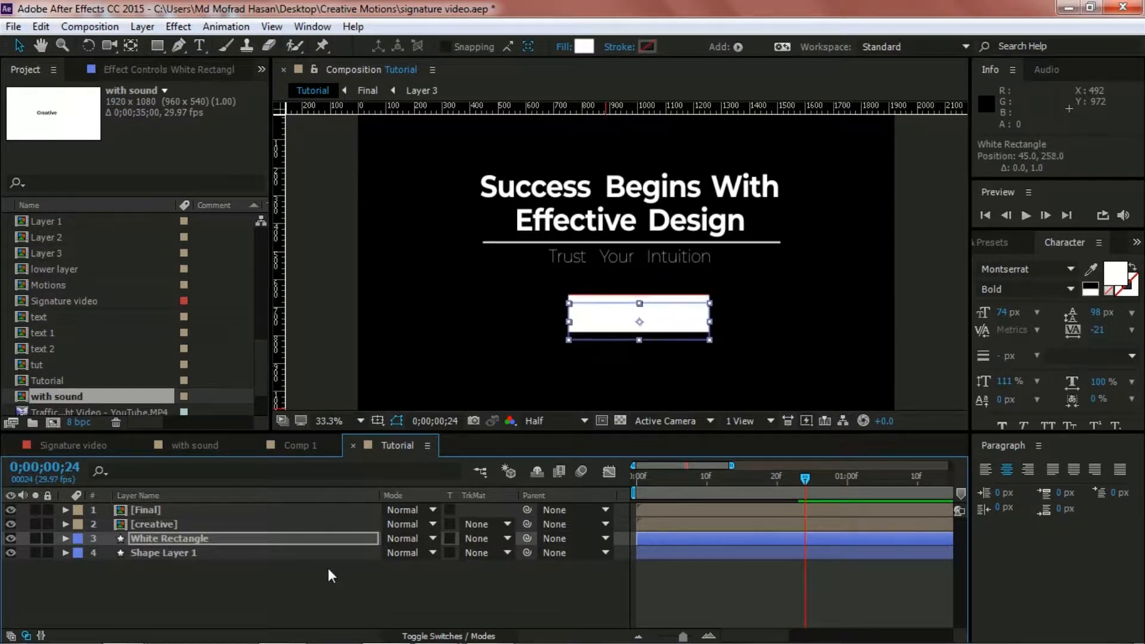
{"action": "key", "text": "Down"}
{"action": "key", "text": "Down"}
{"action": "key", "text": "Down"}
{"action": "key", "text": "Down"}
{"action": "key", "text": "Down"}
{"action": "key", "text": "Down"}
{"action": "key", "text": "Down"}
{"action": "key", "text": "Down"}
{"action": "key", "text": "Down"}
{"action": "key", "text": "Down"}
{"action": "key", "text": "Down"}
{"action": "key", "text": "Down"}
{"action": "key", "text": "Down"}
{"action": "key", "text": "Down"}
{"action": "key", "text": "Down"}
{"action": "key", "text": "Down"}
{"action": "key", "text": "Down"}
{"action": "key", "text": "Down"}
{"action": "key", "text": "Down"}
{"action": "key", "text": "Down"}
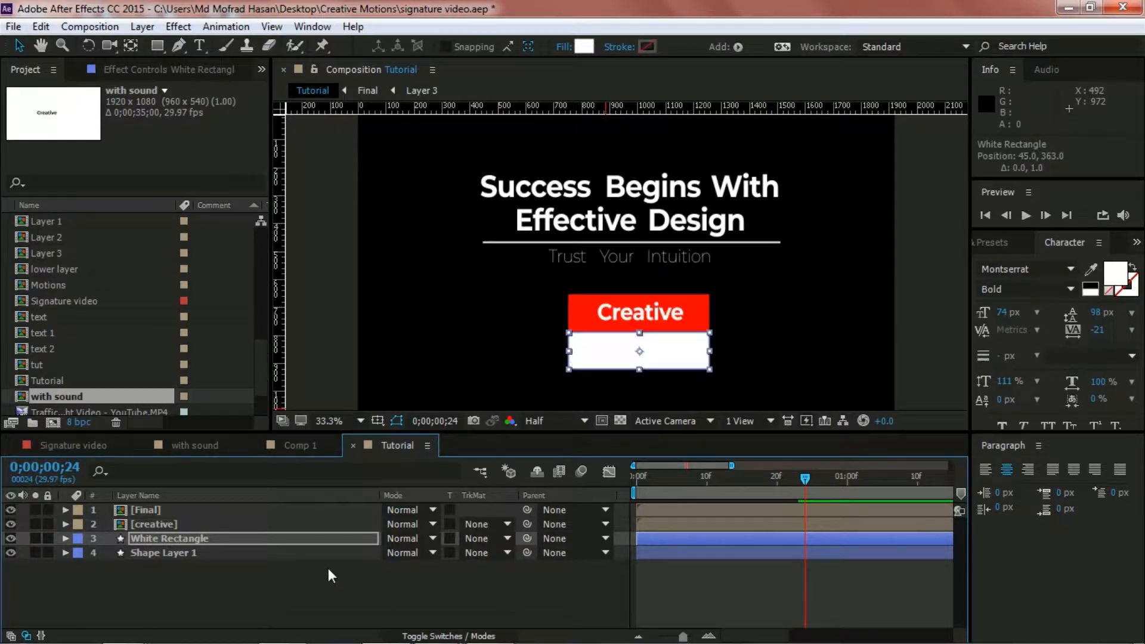
{"action": "key", "text": "Up"}
{"action": "left_click", "coordinate": [308, 576]}
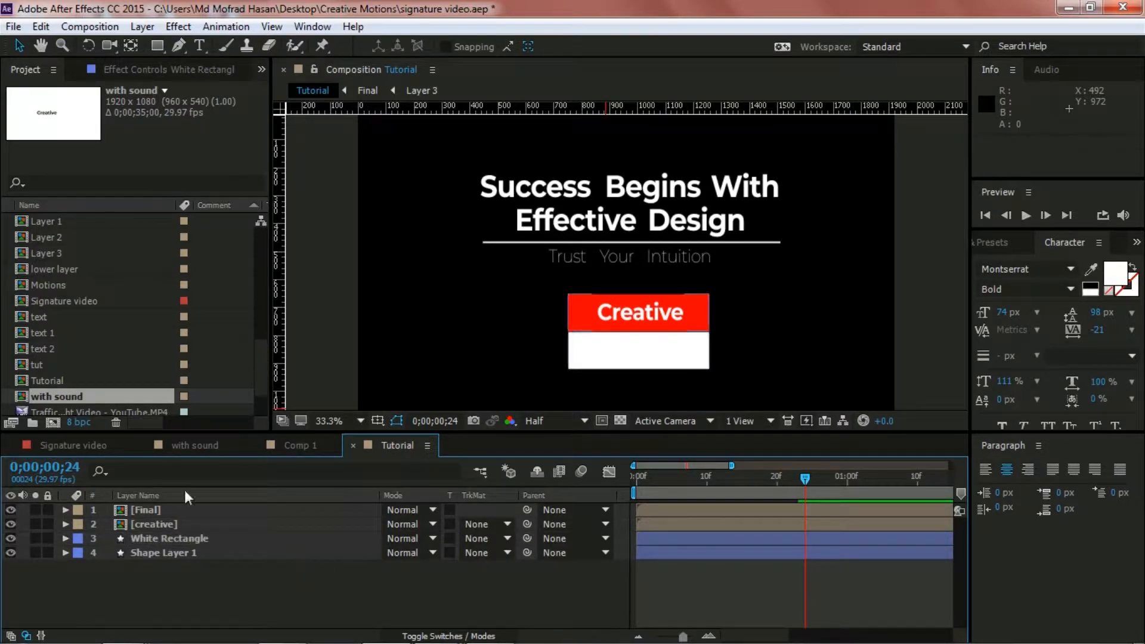
Add black text "Motions" over the white rectangle and place its layer between the creative and White Rectangle layers
{"action": "left_click", "coordinate": [200, 45]}
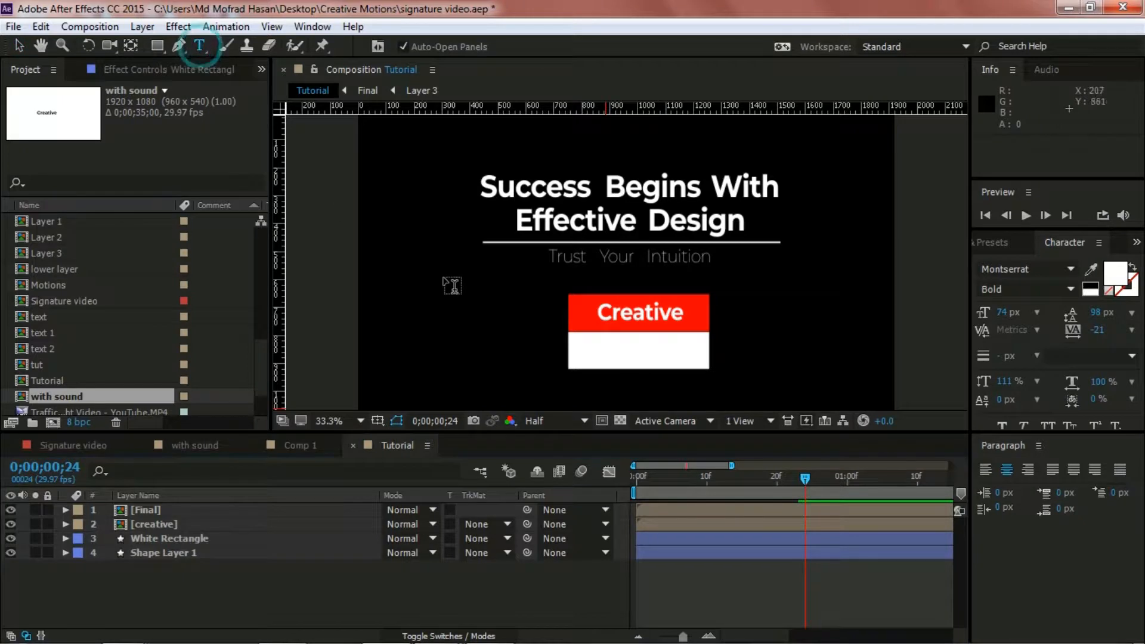
{"action": "left_click", "coordinate": [591, 354]}
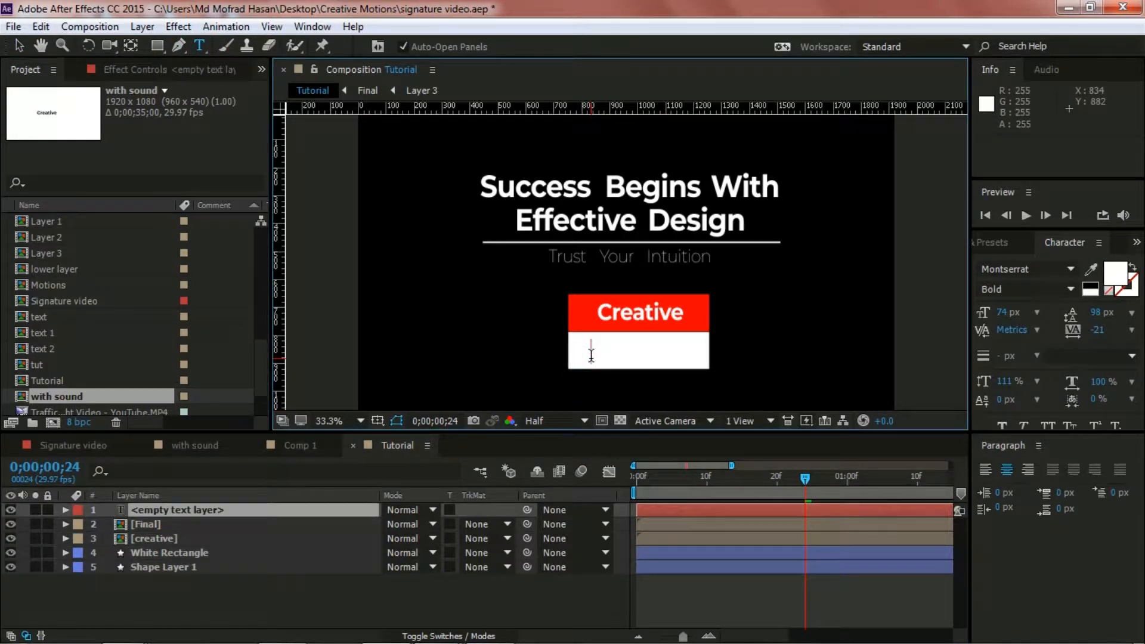
{"action": "left_click", "coordinate": [1116, 276]}
{"action": "left_click_drag", "start_coordinate": [278, 360], "coordinate": [358, 504]}
{"action": "left_click", "coordinate": [493, 275]}
{"action": "type", "text": "Motions"}
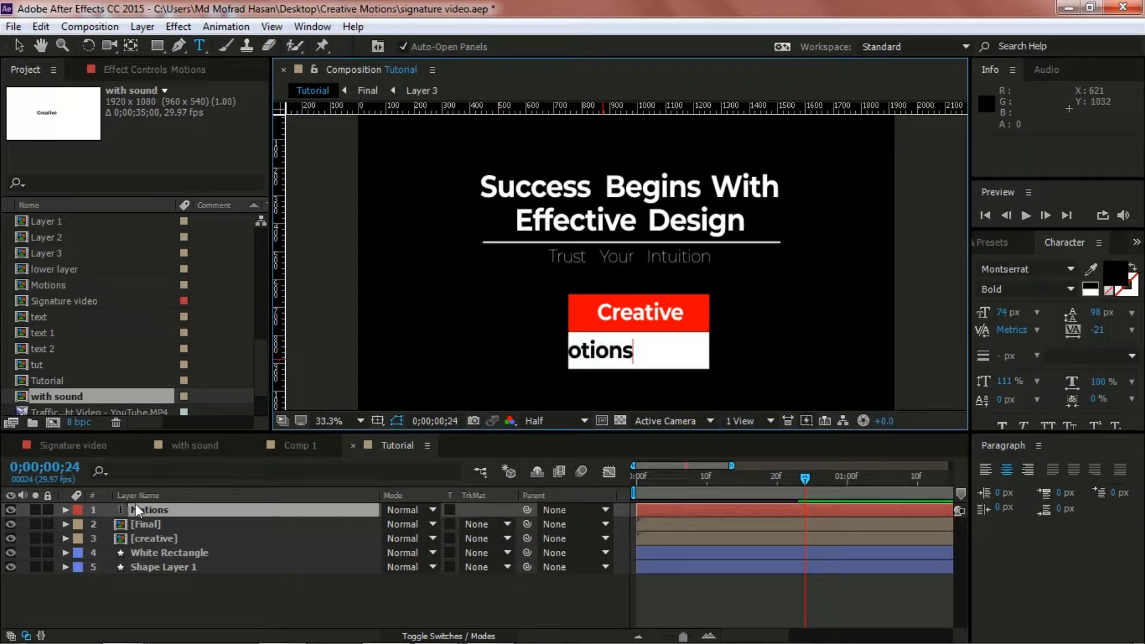
{"action": "left_click_drag", "start_coordinate": [144, 516], "coordinate": [158, 545]}
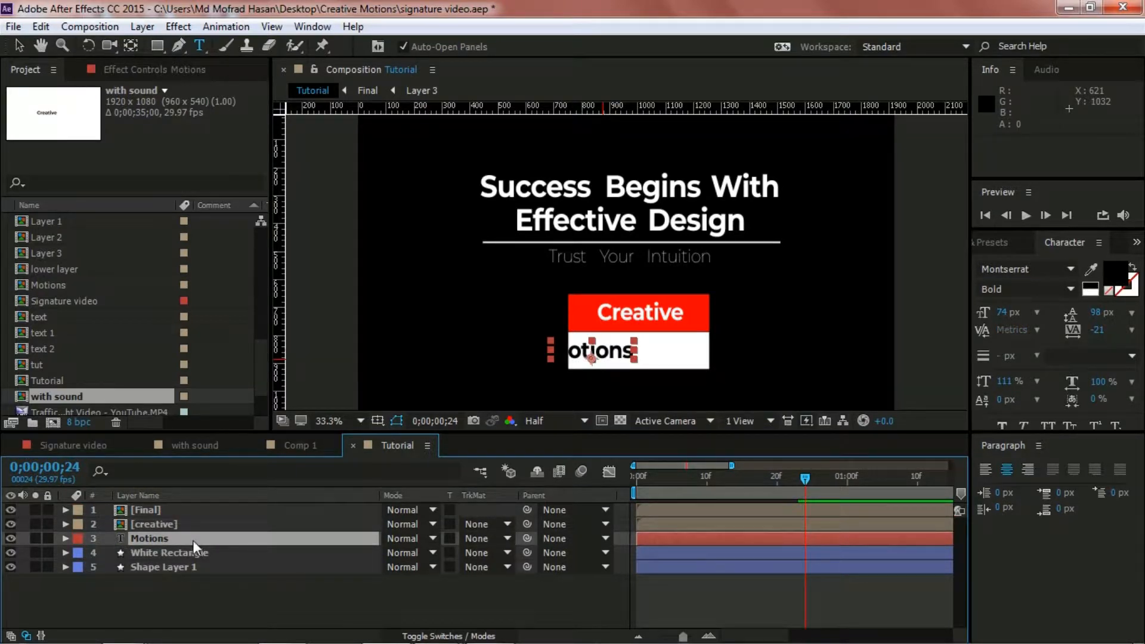
Nudge the Motions text right to about position 1008, 882 to center it in the white rectangle under "Creative"
{"action": "key", "text": "Right"}
{"action": "key", "text": "Right"}
{"action": "key", "text": "Right"}
{"action": "key", "text": "Right"}
{"action": "key", "text": "Right"}
{"action": "key", "text": "Right"}
{"action": "key", "text": "Right"}
{"action": "key", "text": "Right"}
{"action": "key", "text": "Right"}
{"action": "key", "text": "Right"}
{"action": "key", "text": "Right"}
{"action": "key", "text": "Right"}
{"action": "key", "text": "Right"}
{"action": "key", "text": "Right"}
{"action": "key", "text": "Right"}
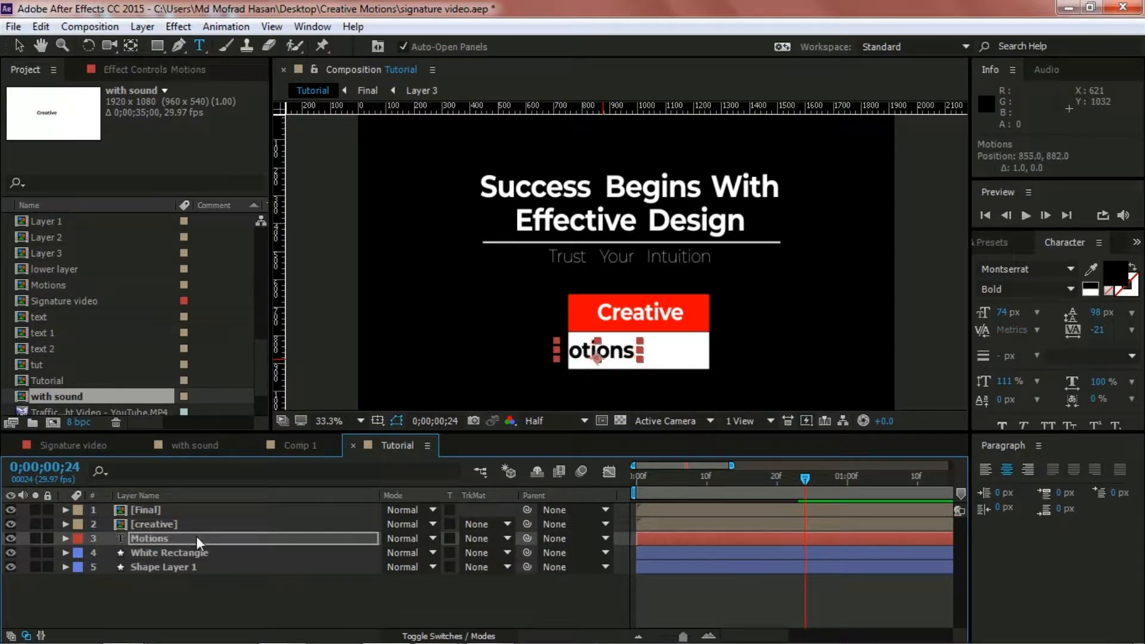
{"action": "key", "text": "Right"}
{"action": "key", "text": "Right"}
{"action": "key", "text": "Right"}
{"action": "key", "text": "Right"}
{"action": "key", "text": "Right"}
{"action": "key", "text": "Right"}
{"action": "key", "text": "Right"}
{"action": "key", "text": "Right"}
{"action": "key", "text": "Right"}
{"action": "key", "text": "Right"}
{"action": "key", "text": "Right"}
{"action": "key", "text": "Right"}
{"action": "key", "text": "Right"}
{"action": "key", "text": "Right"}
{"action": "key", "text": "Right"}
{"action": "key", "text": "Right"}
{"action": "key", "text": "Right"}
{"action": "key", "text": "Right"}
{"action": "key", "text": "Right"}
{"action": "key", "text": "Right"}
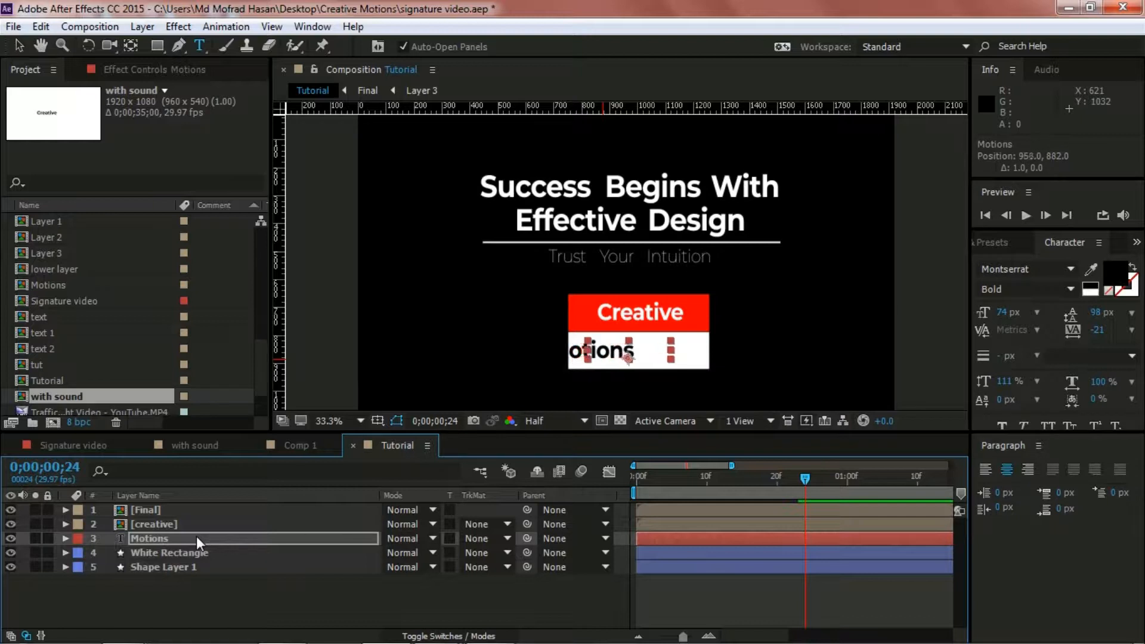
{"action": "key", "text": "Right"}
{"action": "key", "text": "Right"}
{"action": "key", "text": "Right"}
{"action": "key", "text": "Right"}
{"action": "key", "text": "Right"}
{"action": "key", "text": "Right"}
{"action": "key", "text": "Right"}
{"action": "key", "text": "Right"}
{"action": "key", "text": "Right"}
{"action": "key", "text": "Right"}
{"action": "key", "text": "Right"}
{"action": "key", "text": "Right"}
{"action": "key", "text": "Right"}
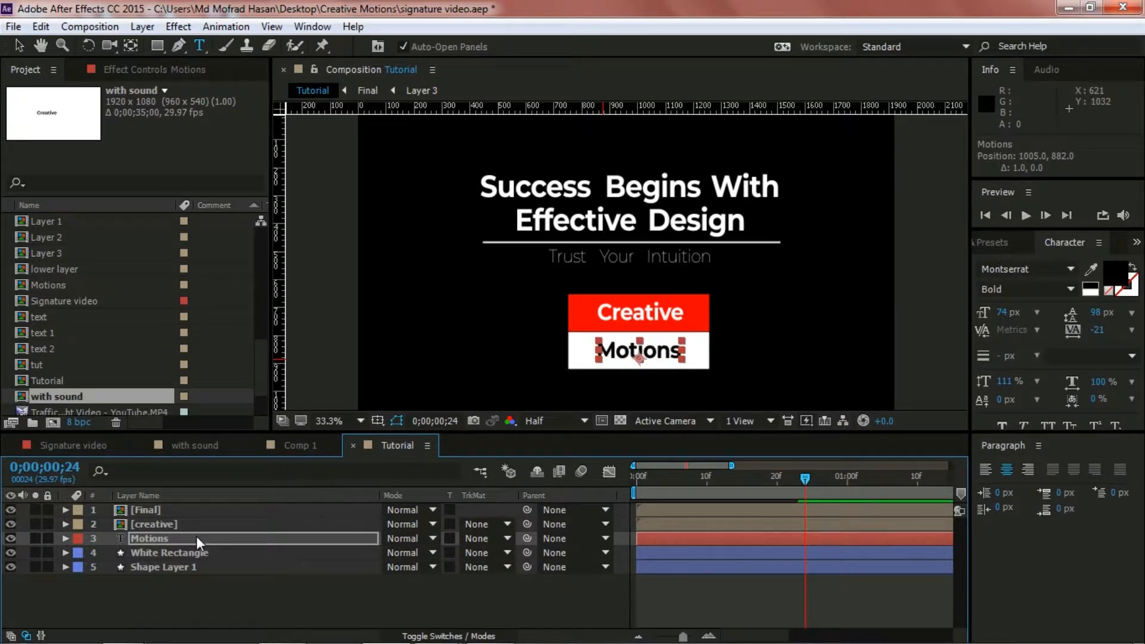
{"action": "key", "text": "Right"}
{"action": "key", "text": "Right"}
{"action": "key", "text": "Right"}
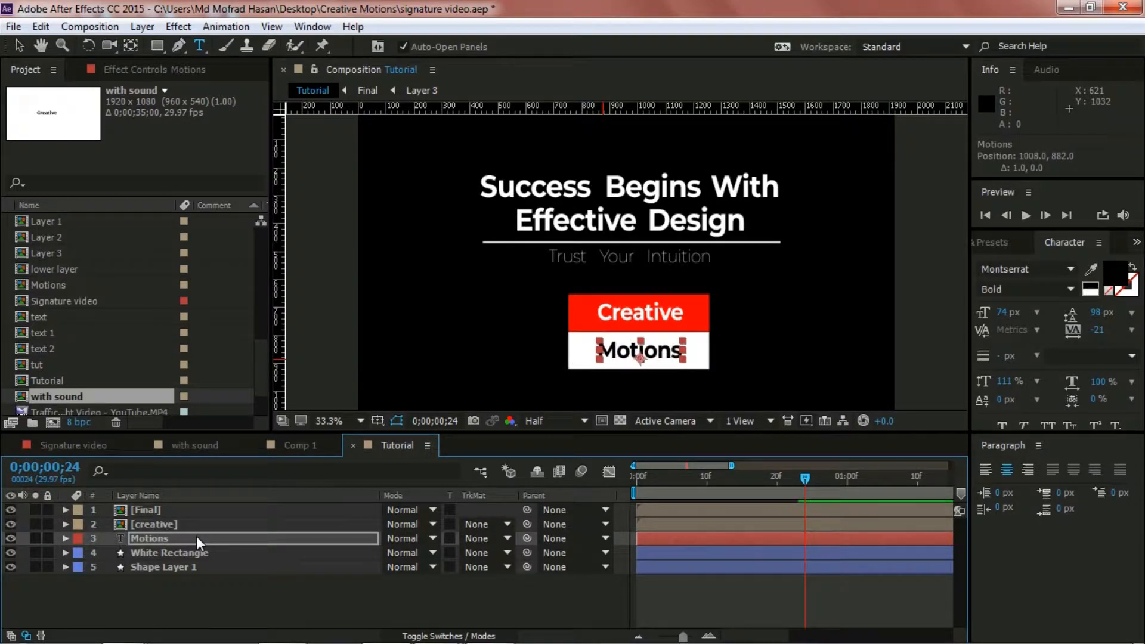
{"action": "left_click", "coordinate": [321, 609]}
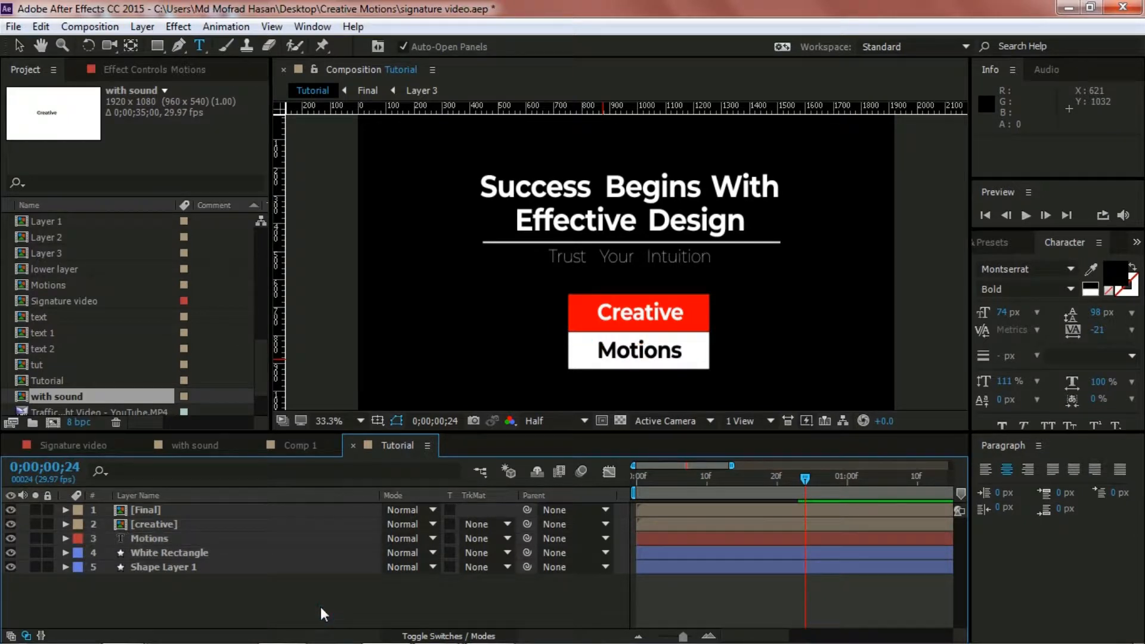
{"action": "left_click", "coordinate": [162, 540]}
{"action": "key", "text": "Right"}
{"action": "left_click", "coordinate": [235, 596]}
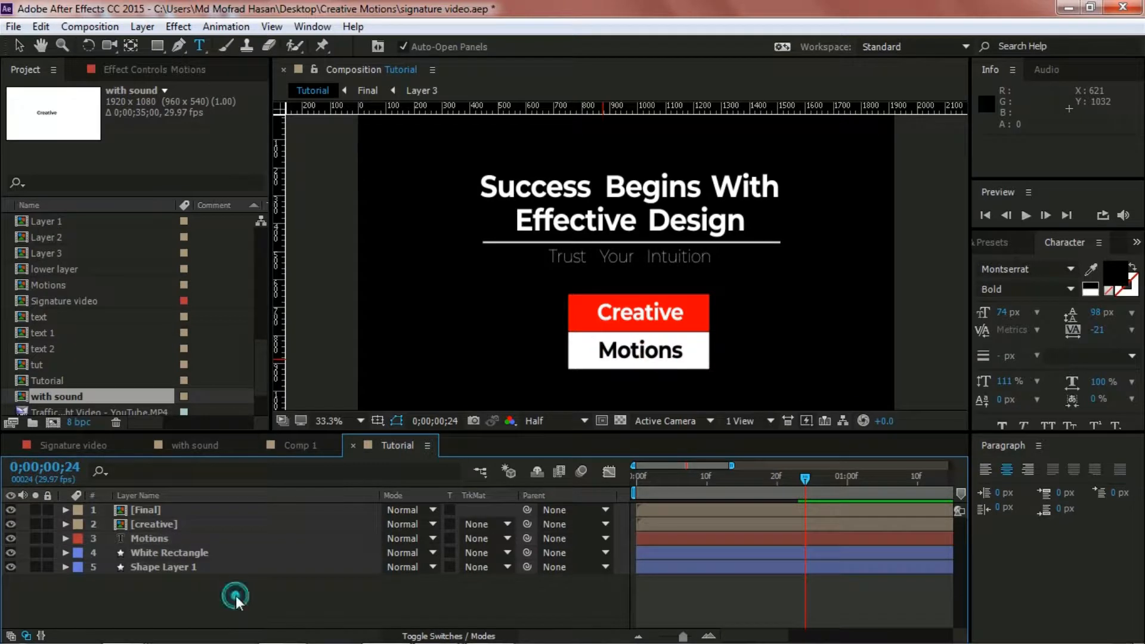
Pre-compose the Motions and White Rectangle layers together into a new composition named "Motion Text", moving all attributes into it
{"action": "left_click", "coordinate": [152, 537]}
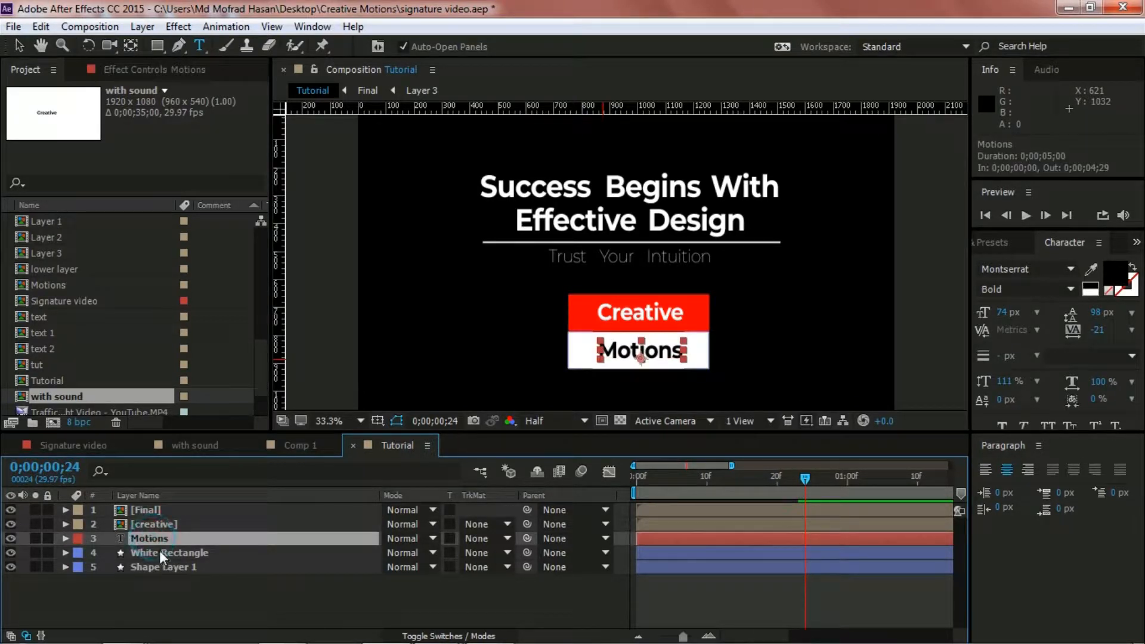
{"action": "left_click", "coordinate": [160, 550], "text": "shift"}
{"action": "key", "text": "ctrl+shift+c"}
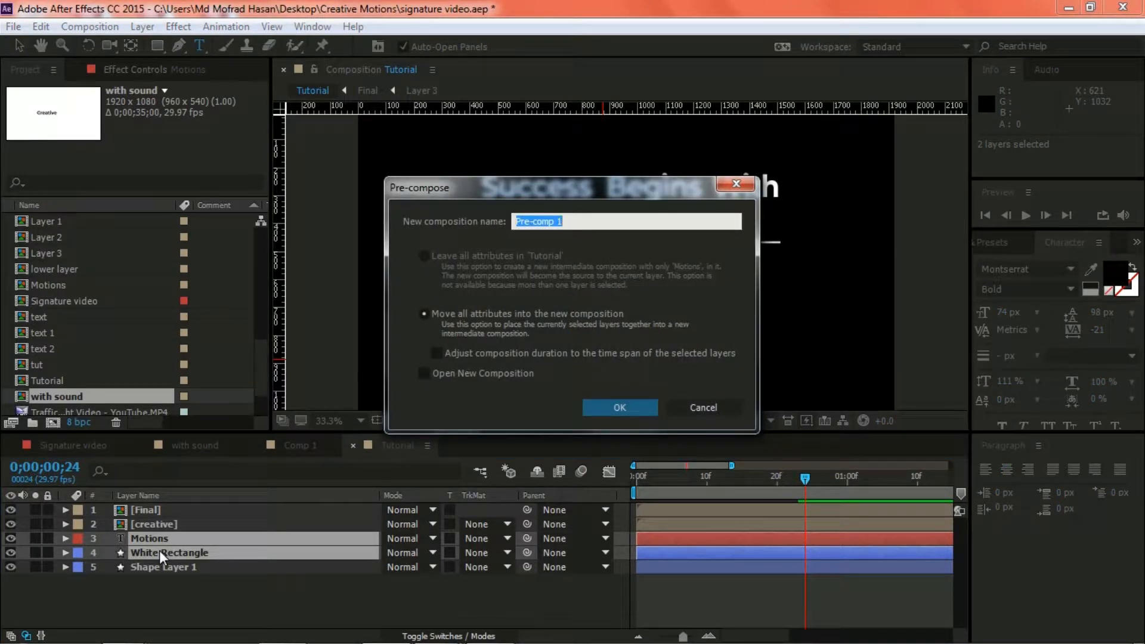
{"action": "type", "text": "Motion Text"}
{"action": "left_click", "coordinate": [608, 409]}
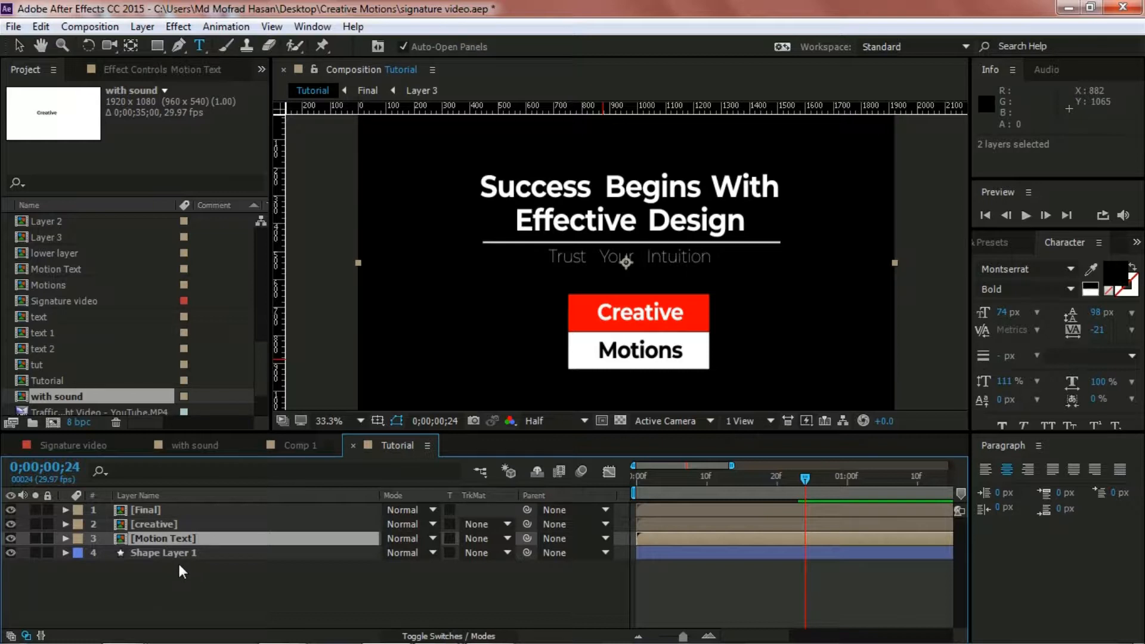
Keyframe the Motion Text layer's position from 960, 540 at 0;00;00;27 to 960, 405 at 0;00;01;02
{"action": "left_click", "coordinate": [160, 553]}
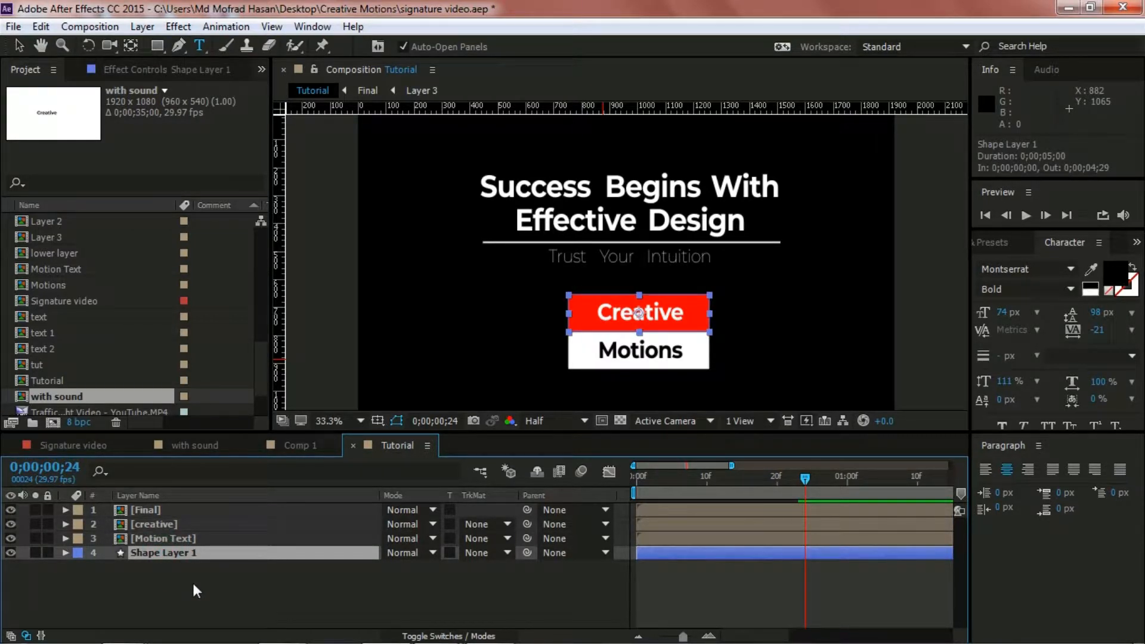
{"action": "left_click", "coordinate": [165, 539]}
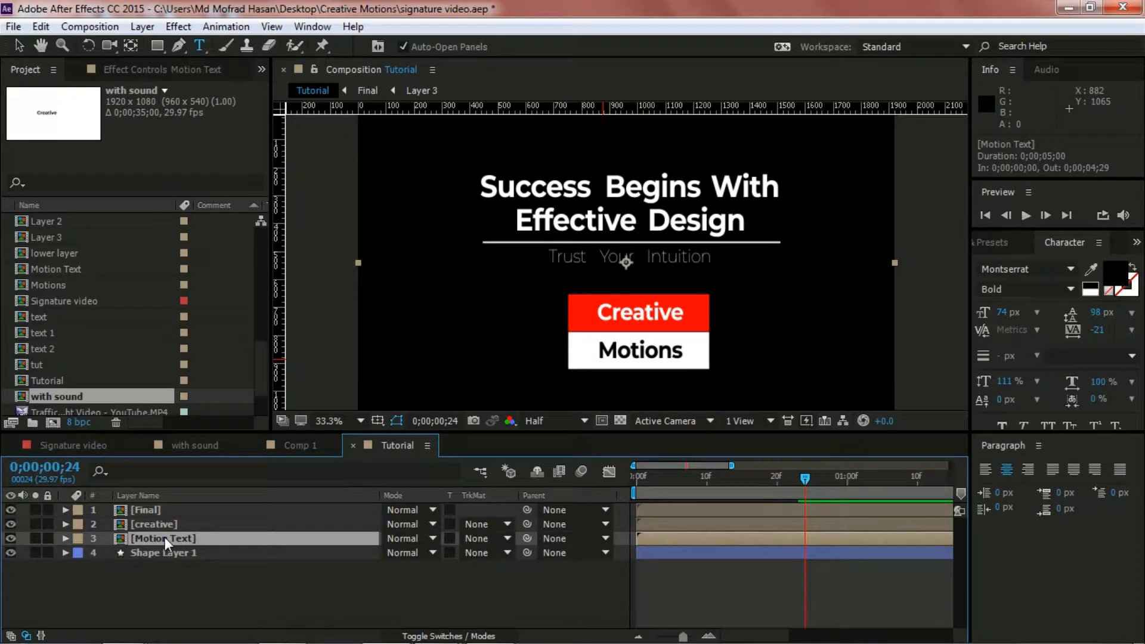
{"action": "key", "text": "p"}
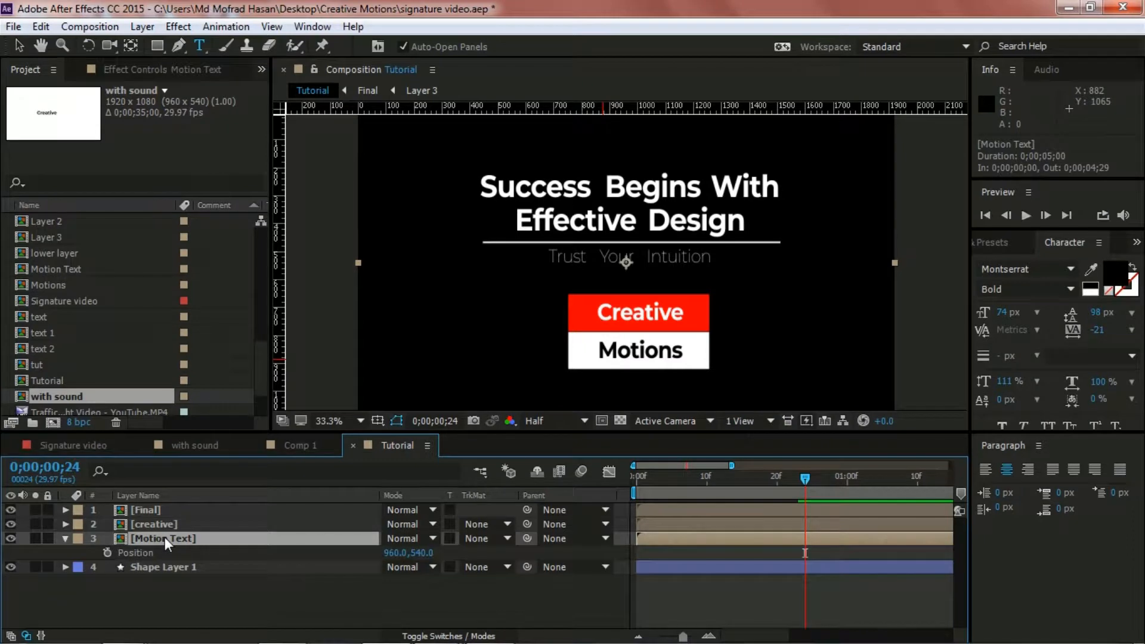
{"action": "mouse_move", "coordinate": [808, 475]}
{"action": "left_mouse_down"}
{"action": "mouse_move", "coordinate": [784, 472]}
{"action": "mouse_move", "coordinate": [825, 475]}
{"action": "left_mouse_up"}
{"action": "left_click", "coordinate": [108, 552]}
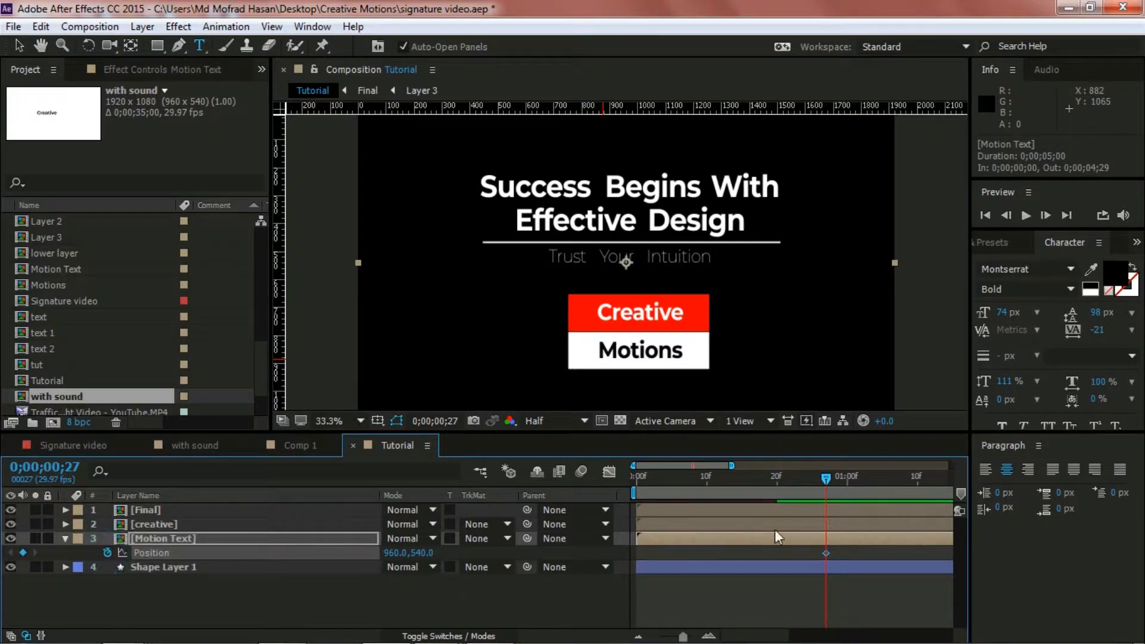
{"action": "left_click_drag", "start_coordinate": [825, 481], "coordinate": [862, 481]}
{"action": "left_click_drag", "start_coordinate": [427, 555], "coordinate": [328, 536]}
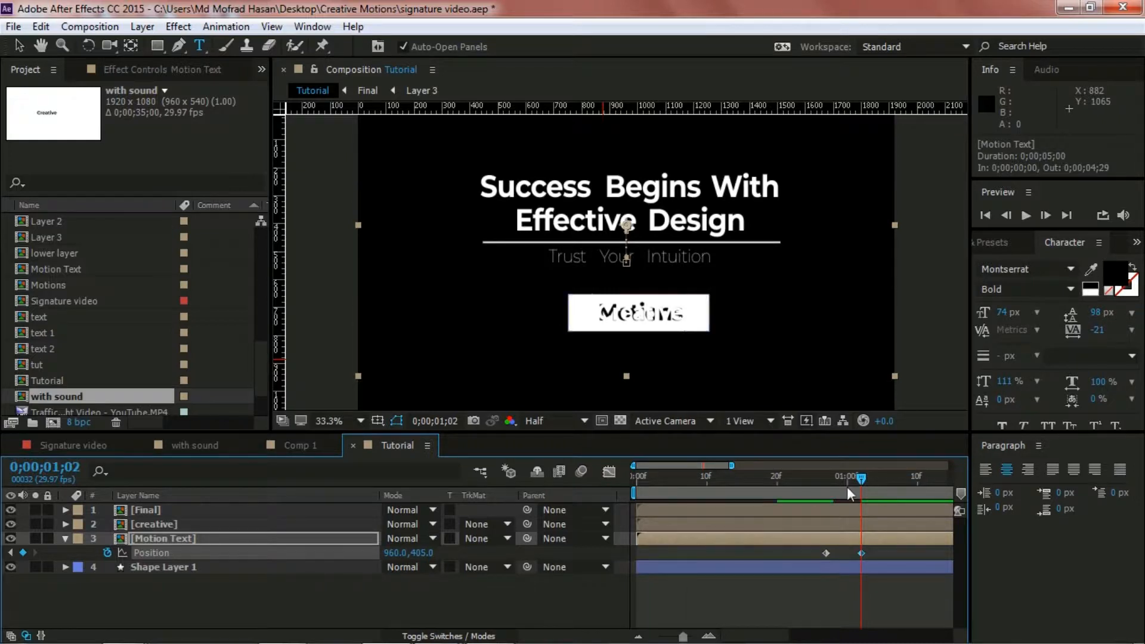
{"action": "left_click_drag", "start_coordinate": [860, 478], "coordinate": [824, 492]}
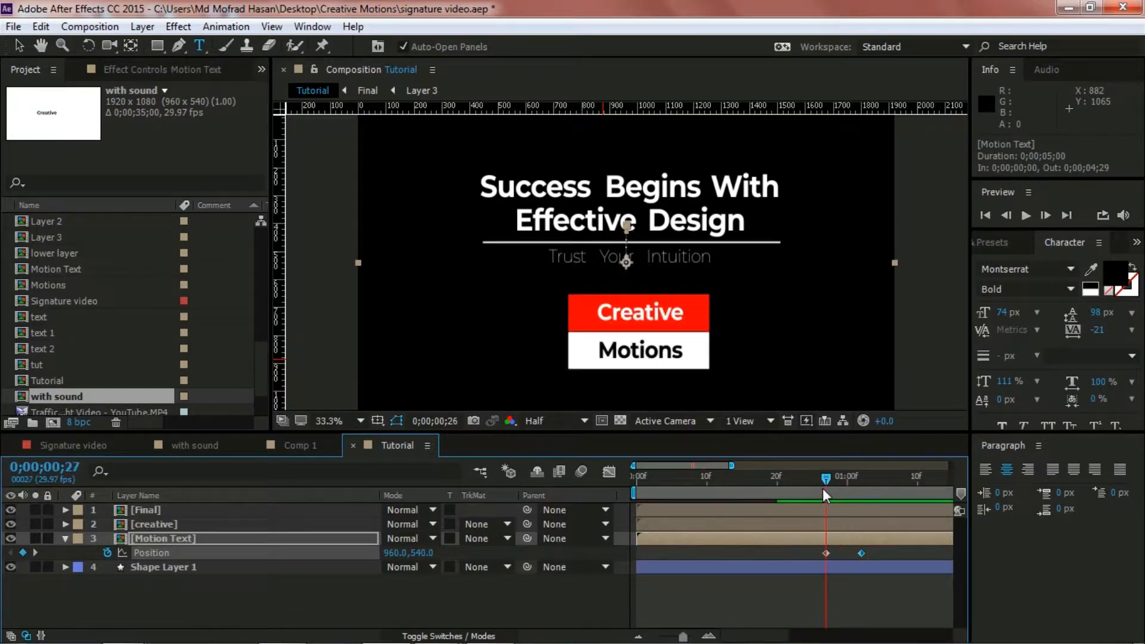
{"action": "left_click", "coordinate": [331, 598]}
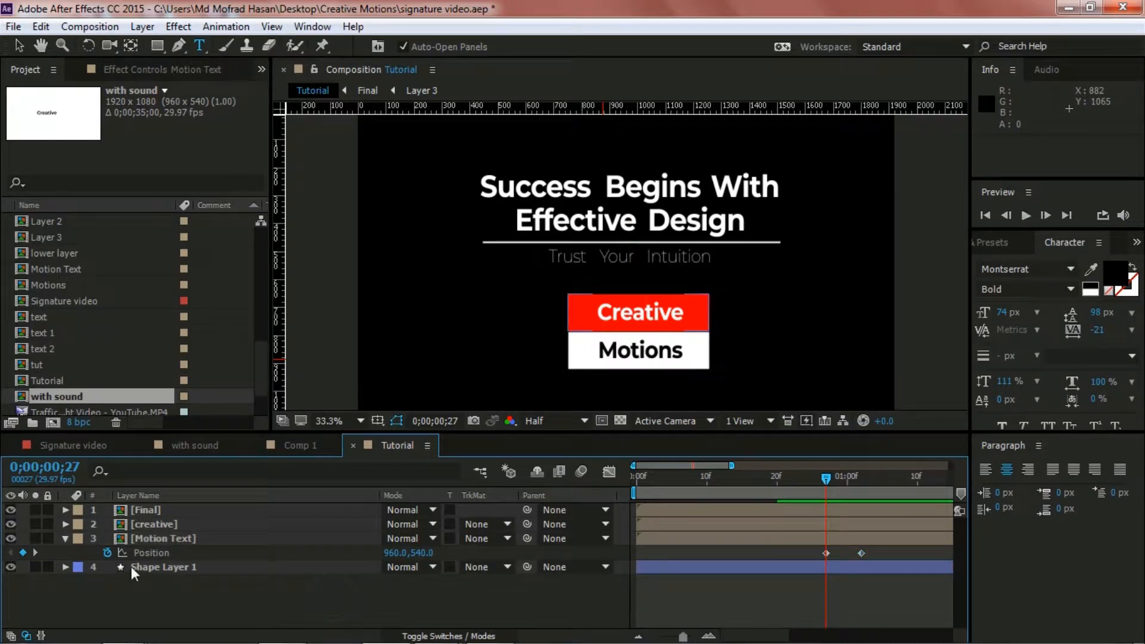
{"action": "left_click", "coordinate": [65, 539]}
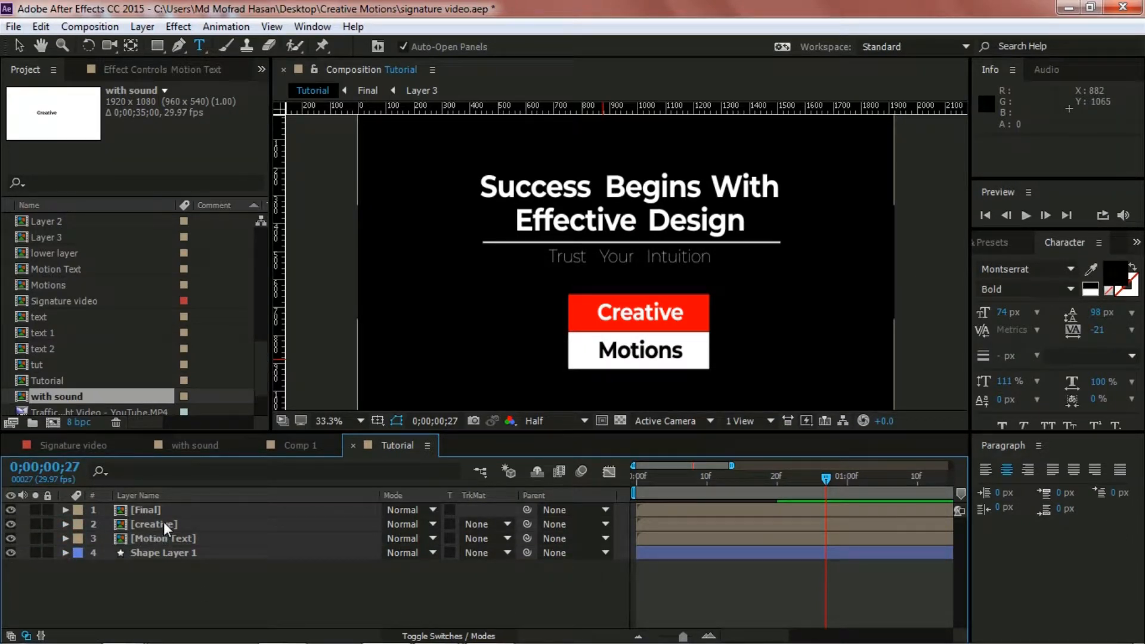
Move the creative layer below the Motion Text layer in the layer stack
{"action": "left_click_drag", "start_coordinate": [163, 523], "coordinate": [165, 543]}
{"action": "mouse_move", "coordinate": [828, 478]}
{"action": "left_mouse_down"}
{"action": "mouse_move", "coordinate": [865, 467]}
{"action": "mouse_move", "coordinate": [815, 474]}
{"action": "left_mouse_up"}
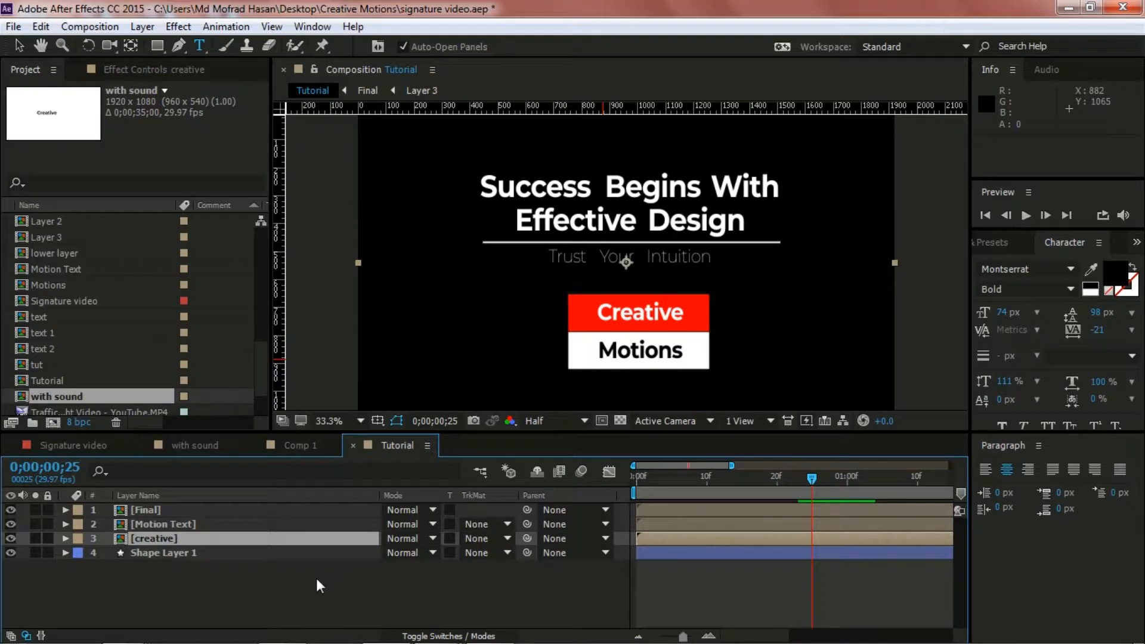
{"action": "left_click", "coordinate": [169, 524]}
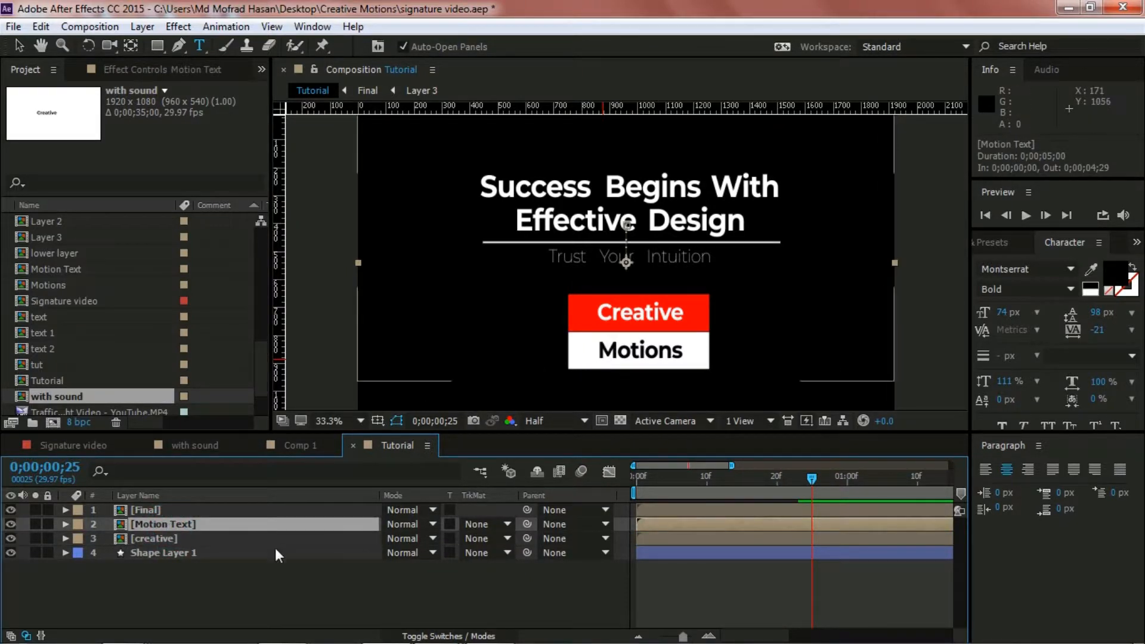
Duplicate Shape Layer 1 directly above the Motion Text layer and rename the copy "Motion Matte"
{"action": "left_click", "coordinate": [185, 553]}
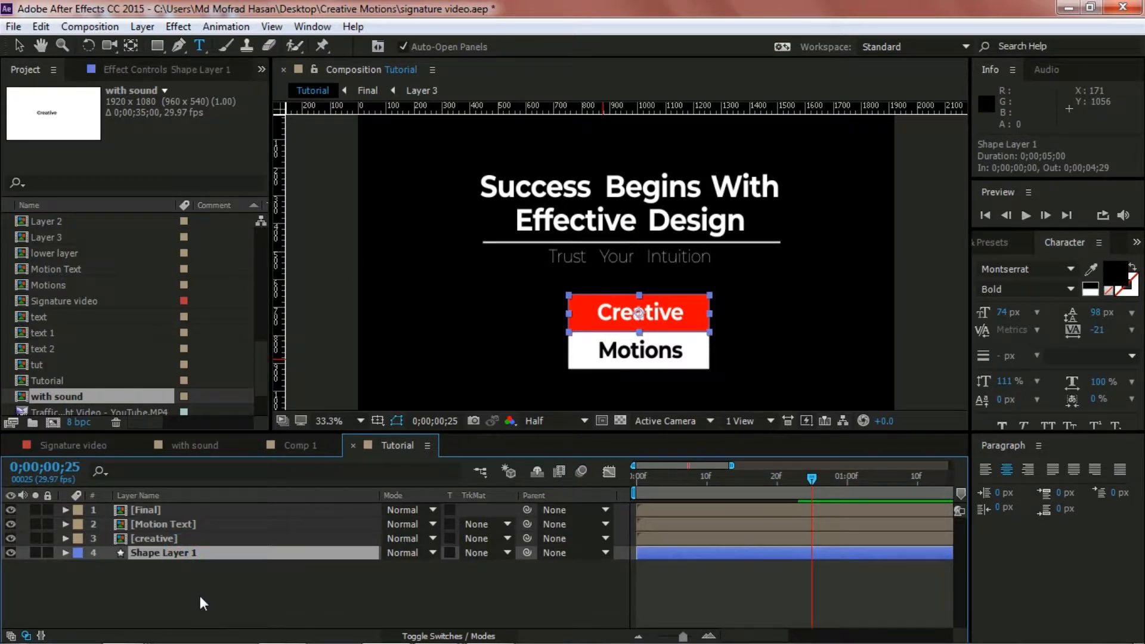
{"action": "left_click", "coordinate": [200, 596]}
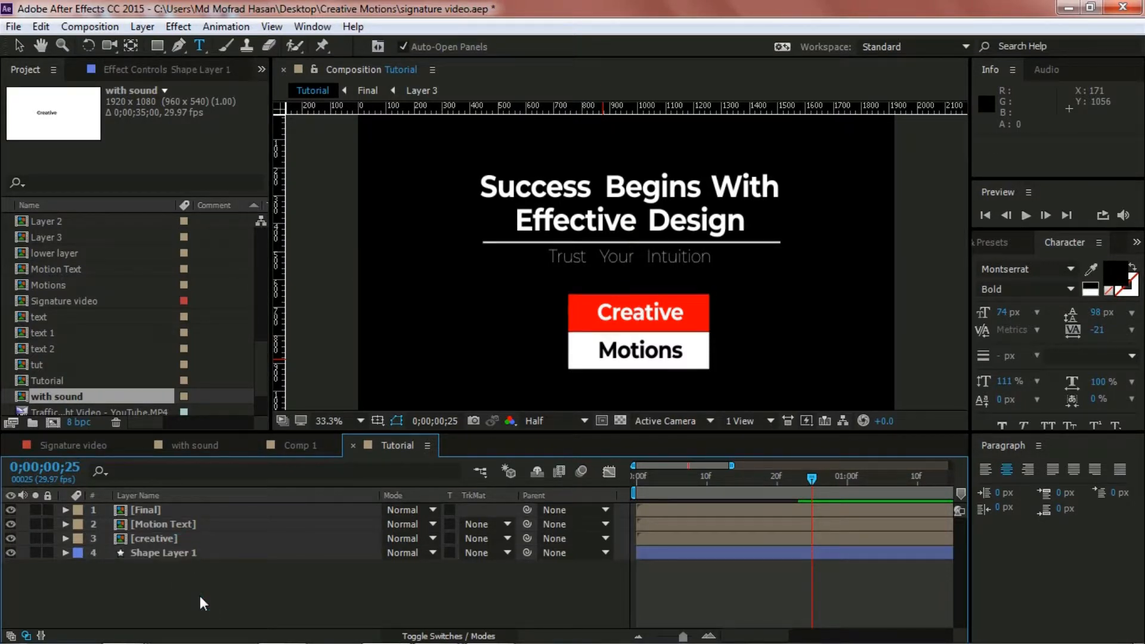
{"action": "key", "text": "ctrl+v"}
{"action": "left_click_drag", "start_coordinate": [172, 507], "coordinate": [177, 527]}
{"action": "right_click", "coordinate": [176, 527]}
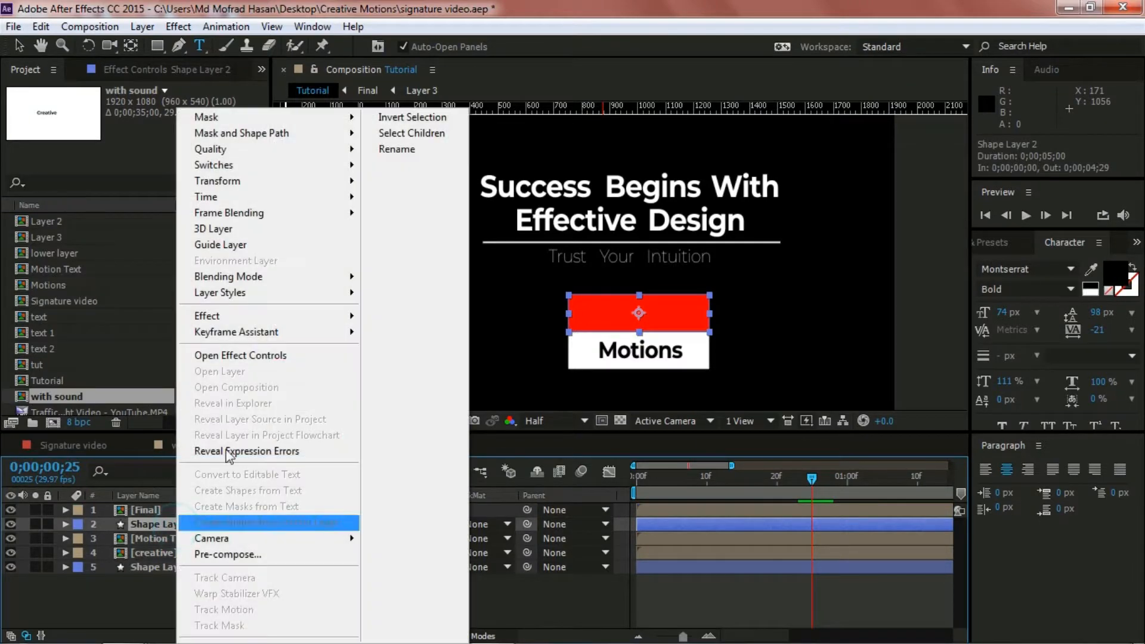
{"action": "left_click", "coordinate": [399, 150]}
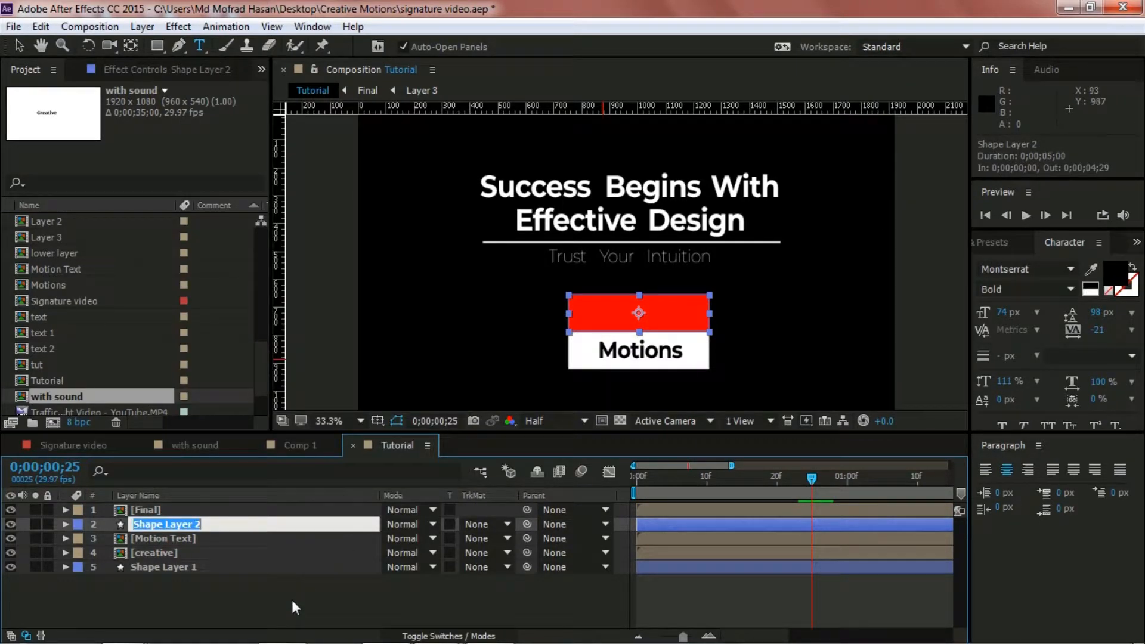
{"action": "type", "text": "Motio"}
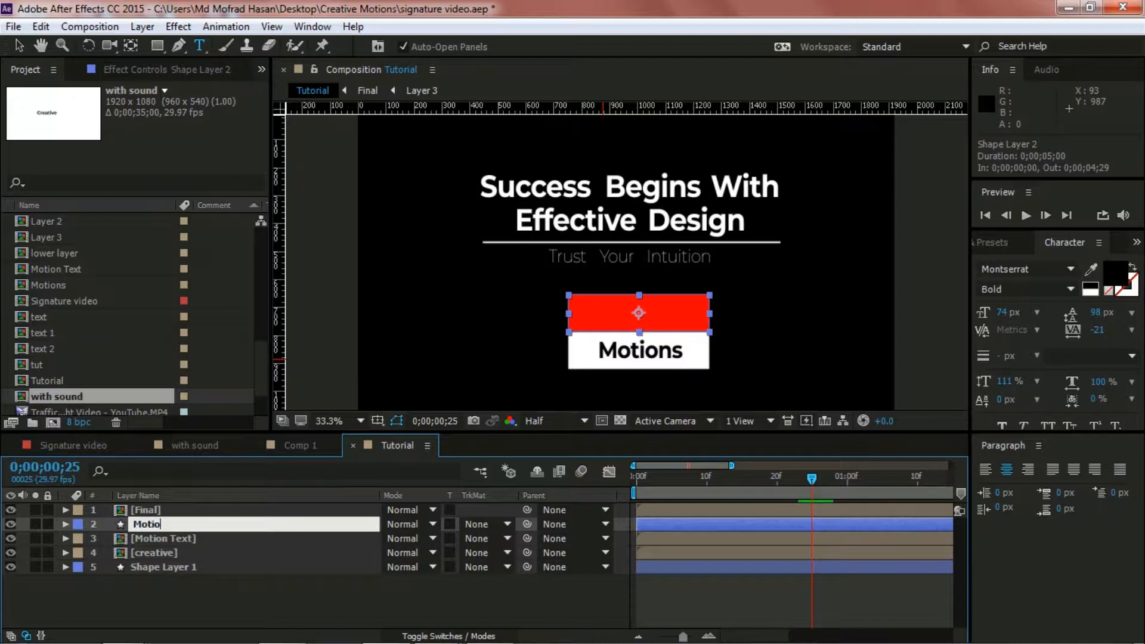
{"action": "type", "text": "n Matte"}
{"action": "left_click", "coordinate": [277, 597]}
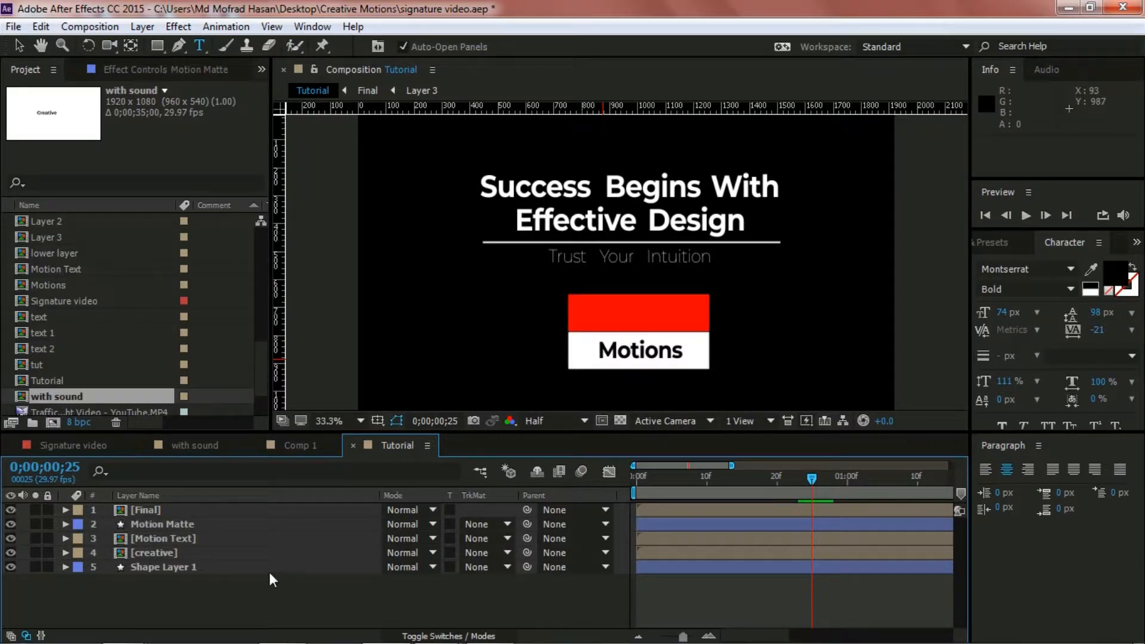
Set the Motion Text layer's track matte to Alpha Inverted Matte "Motion Matte"
{"action": "left_click", "coordinate": [509, 537]}
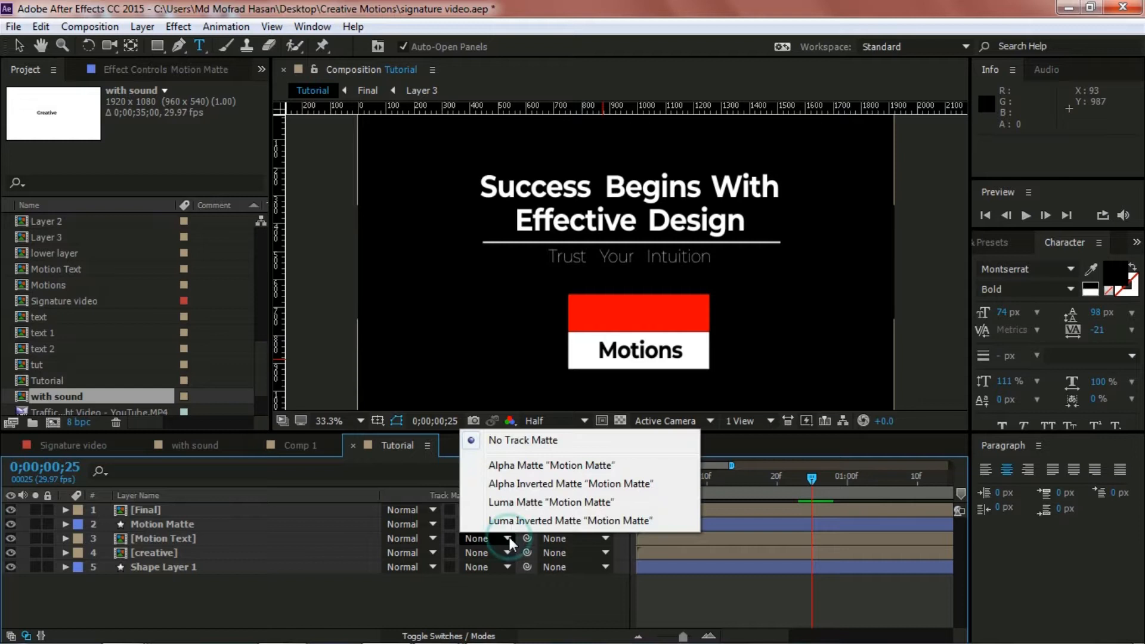
{"action": "left_click", "coordinate": [564, 485]}
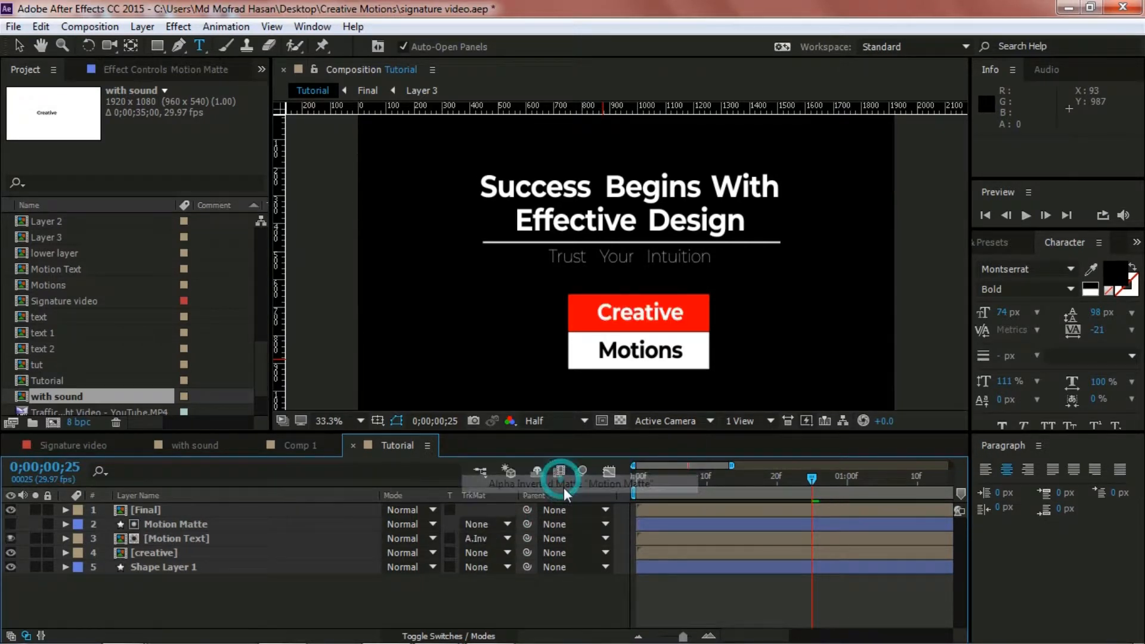
{"action": "mouse_move", "coordinate": [812, 482]}
{"action": "left_mouse_down"}
{"action": "mouse_move", "coordinate": [831, 470]}
{"action": "mouse_move", "coordinate": [815, 479]}
{"action": "left_mouse_up"}
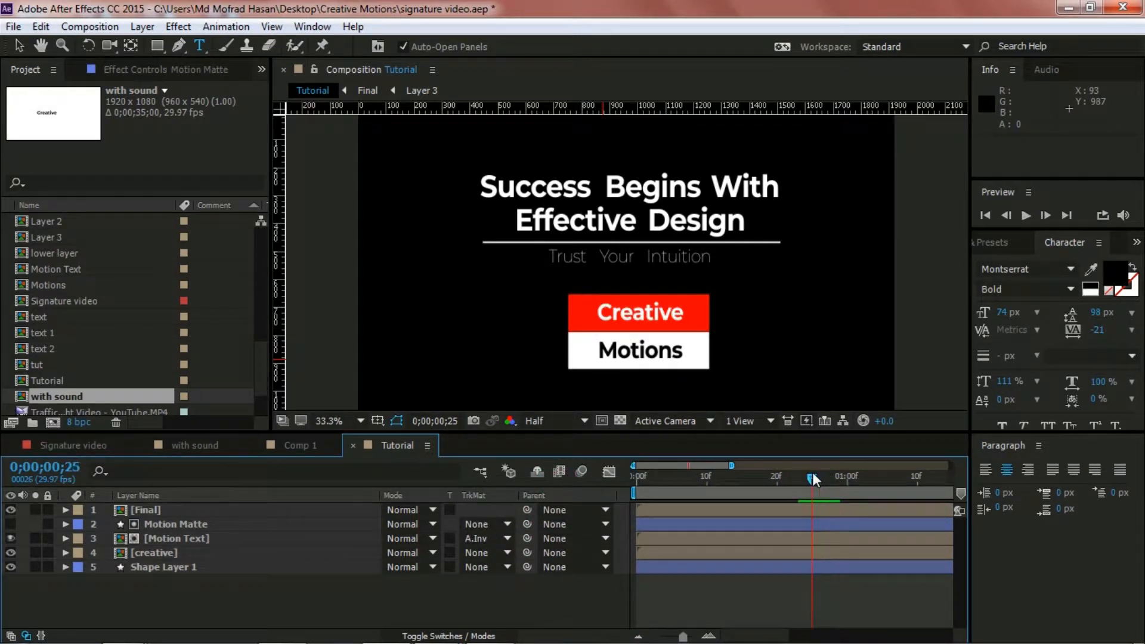
Nudge the Motion Matte layer straight down to position 1005, 855 so it covers the white Motions box beneath the red one
{"action": "left_click", "coordinate": [209, 522]}
{"action": "key", "text": "Down"}
{"action": "key", "text": "Down"}
{"action": "key", "text": "Down"}
{"action": "key", "text": "Down"}
{"action": "key", "text": "Down"}
{"action": "key", "text": "Down"}
{"action": "key", "text": "Down"}
{"action": "key", "text": "Down"}
{"action": "key", "text": "Down"}
{"action": "key", "text": "Down"}
{"action": "key", "text": "Down"}
{"action": "key", "text": "Down"}
{"action": "key", "text": "Down"}
{"action": "key", "text": "Down"}
{"action": "key", "text": "Down"}
{"action": "key", "text": "Down"}
{"action": "key", "text": "Down"}
{"action": "key", "text": "Down"}
{"action": "key", "text": "Down"}
{"action": "key", "text": "Down"}
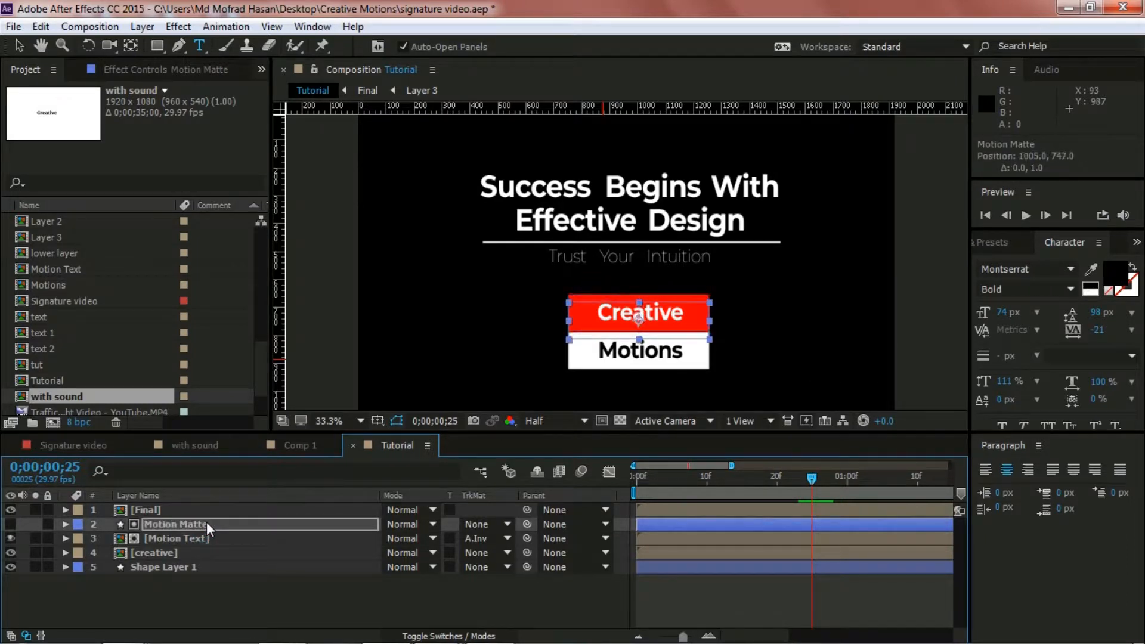
{"action": "key", "text": "Down"}
{"action": "key", "text": "Down"}
{"action": "key", "text": "Down"}
{"action": "key", "text": "Down"}
{"action": "key", "text": "Down"}
{"action": "key", "text": "Down"}
{"action": "key", "text": "Down"}
{"action": "key", "text": "Down"}
{"action": "key", "text": "Down"}
{"action": "key", "text": "Down"}
{"action": "key", "text": "Down"}
{"action": "key", "text": "Down"}
{"action": "key", "text": "Down"}
{"action": "key", "text": "Down"}
{"action": "key", "text": "Down"}
{"action": "key", "text": "Down"}
{"action": "key", "text": "Down"}
{"action": "key", "text": "Down"}
{"action": "key", "text": "Down"}
{"action": "key", "text": "Down"}
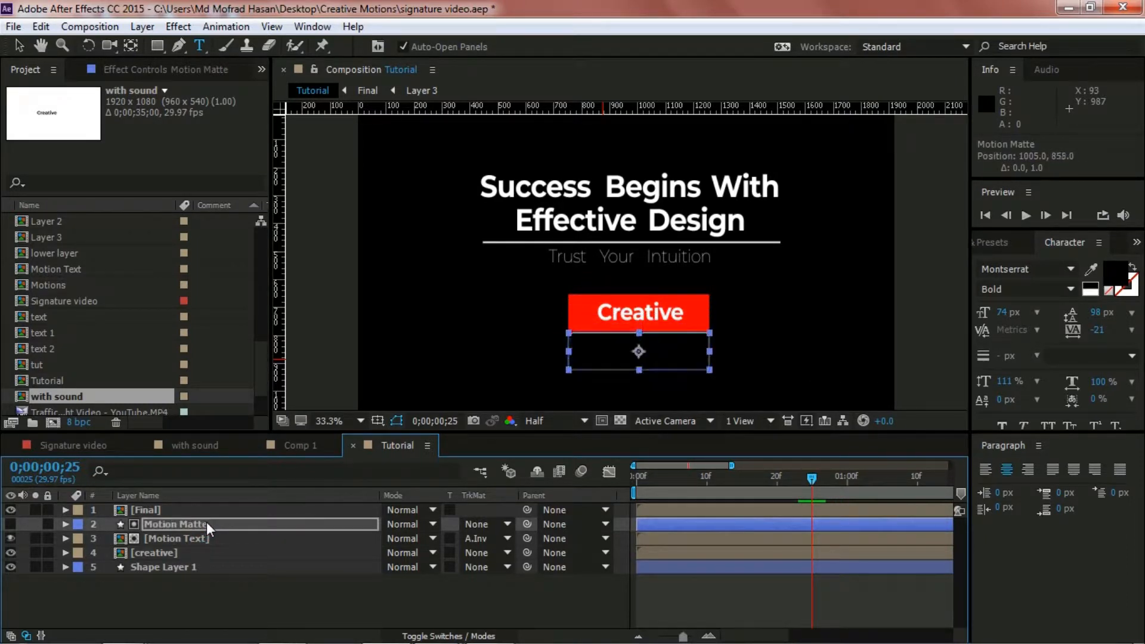
{"action": "left_click", "coordinate": [283, 605]}
{"action": "mouse_move", "coordinate": [821, 477]}
{"action": "left_mouse_down"}
{"action": "mouse_move", "coordinate": [859, 477]}
{"action": "mouse_move", "coordinate": [814, 477]}
{"action": "left_mouse_up"}
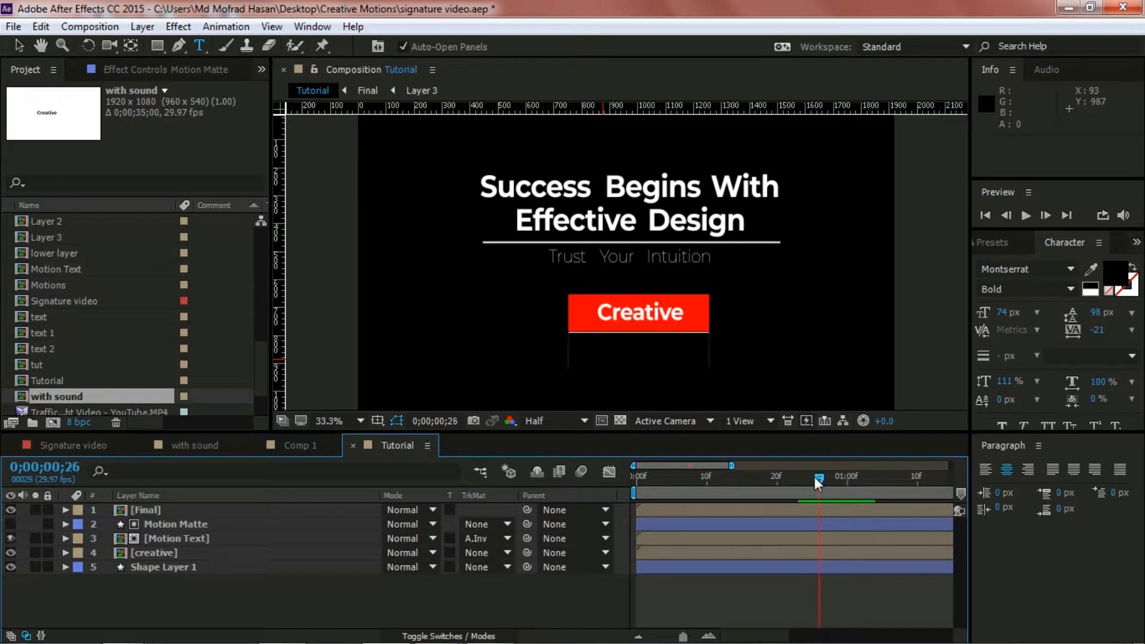
{"action": "left_click", "coordinate": [177, 524]}
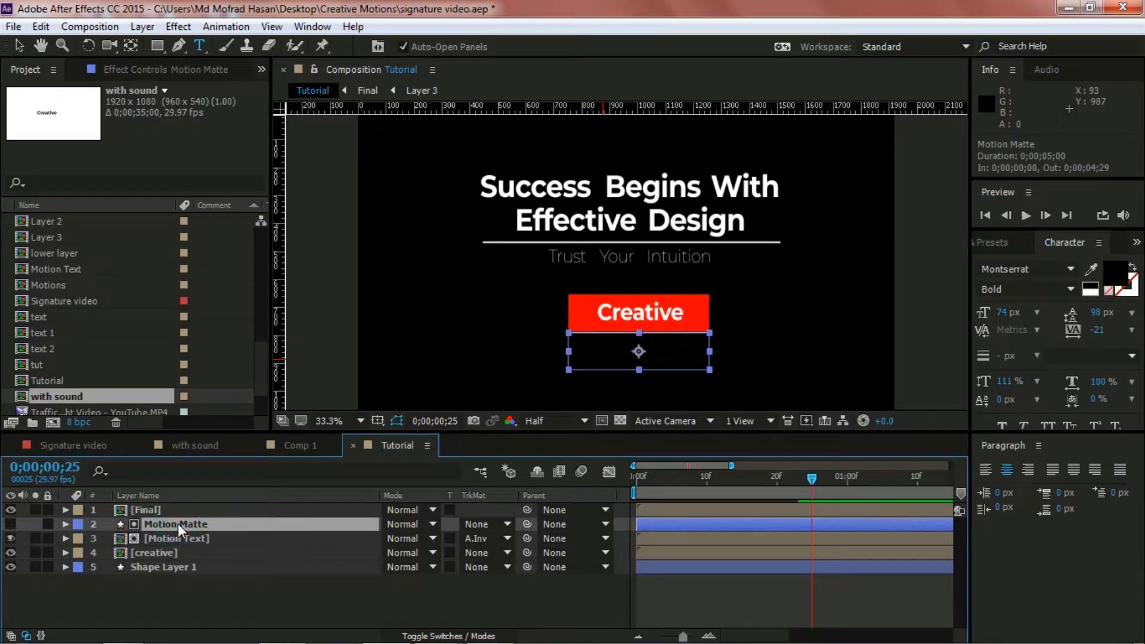
{"action": "key", "text": "Up"}
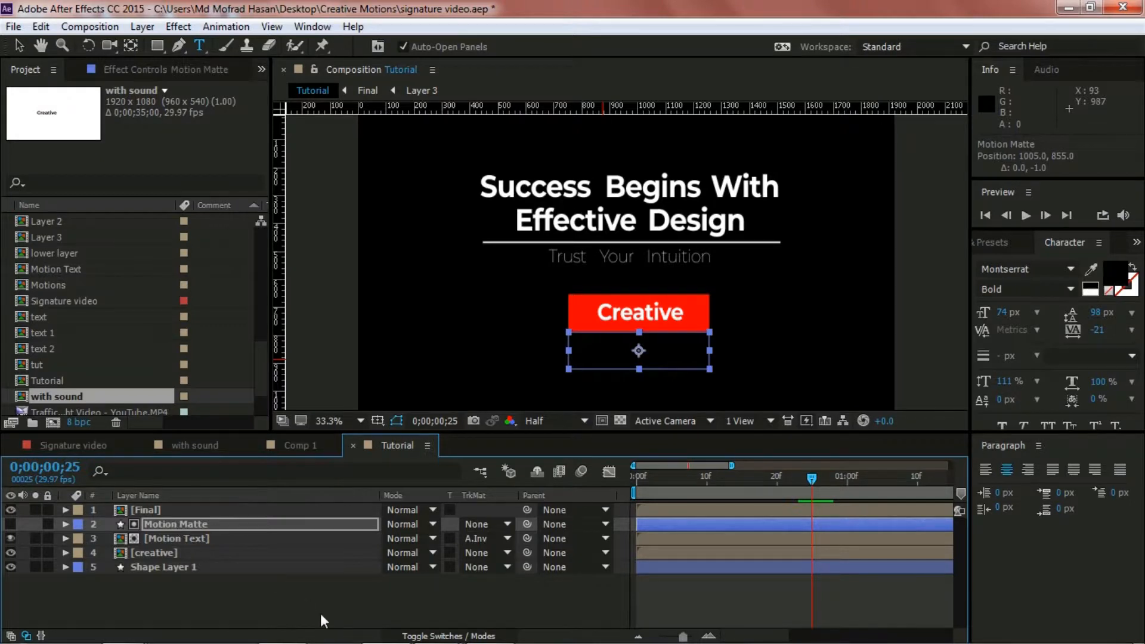
{"action": "left_click", "coordinate": [320, 613]}
{"action": "mouse_move", "coordinate": [812, 478]}
{"action": "left_mouse_down"}
{"action": "mouse_move", "coordinate": [831, 478]}
{"action": "mouse_move", "coordinate": [820, 479]}
{"action": "left_mouse_up"}
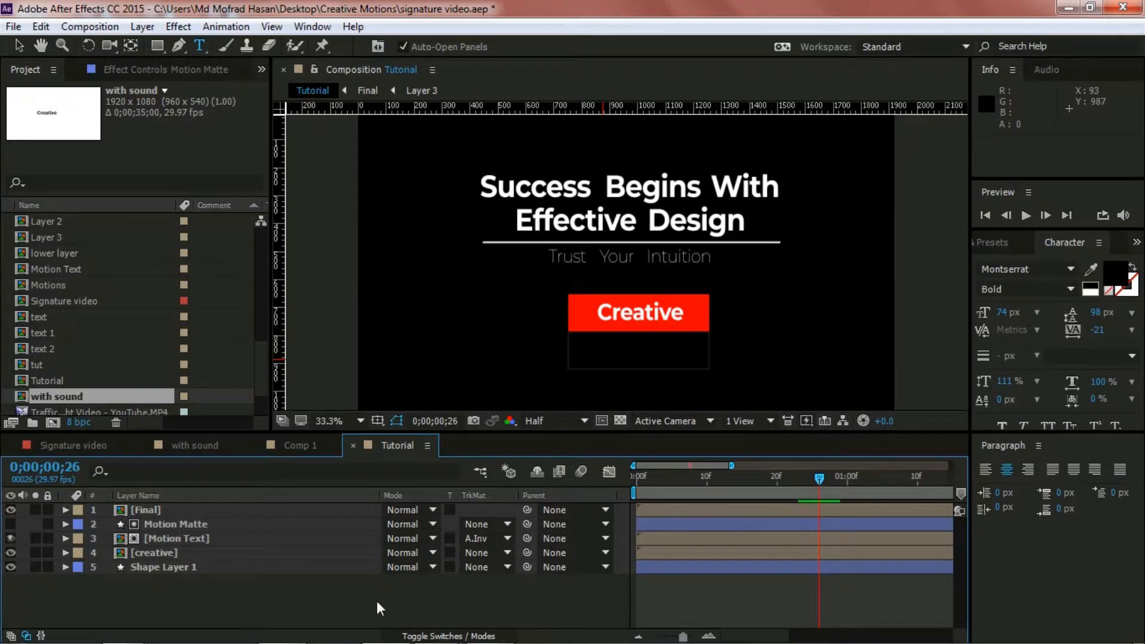
Enlarge the Motion Matte's scale at 0;00;00;26 to about 105.4% horizontally and somewhat more vertically so it overlaps the white box's edges
{"action": "left_click", "coordinate": [155, 523]}
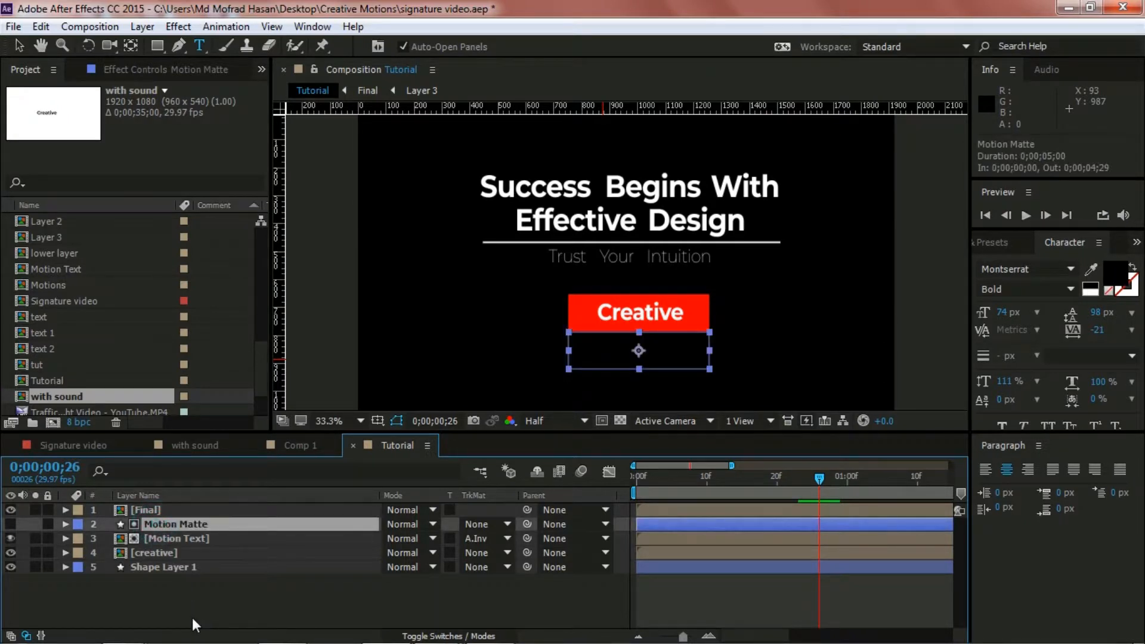
{"action": "key", "text": "s"}
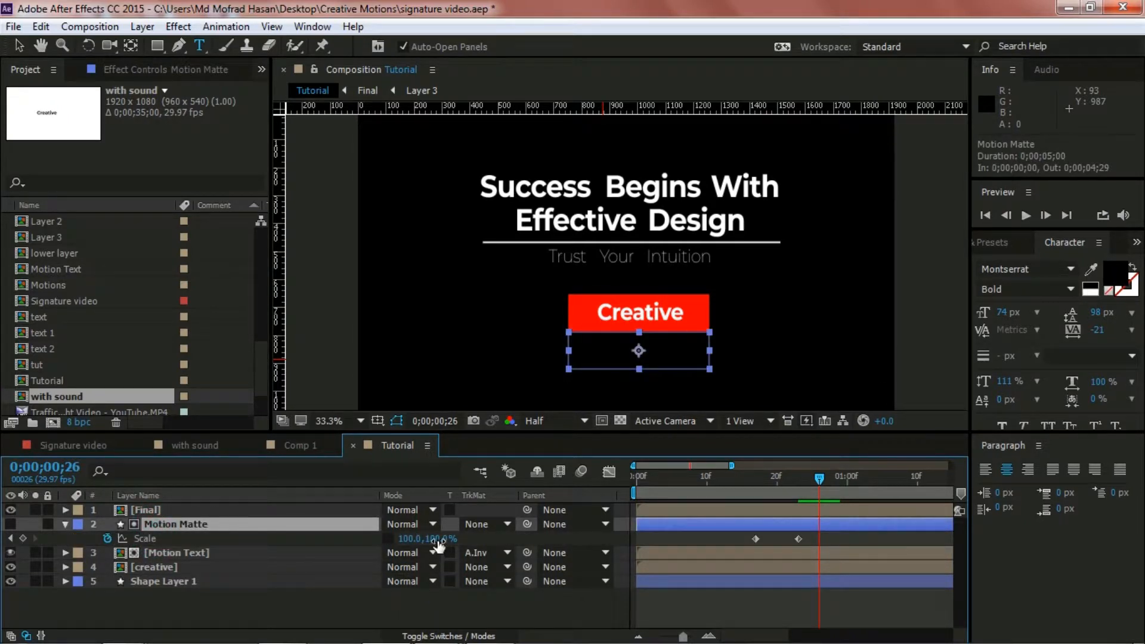
{"action": "left_click", "coordinate": [396, 599]}
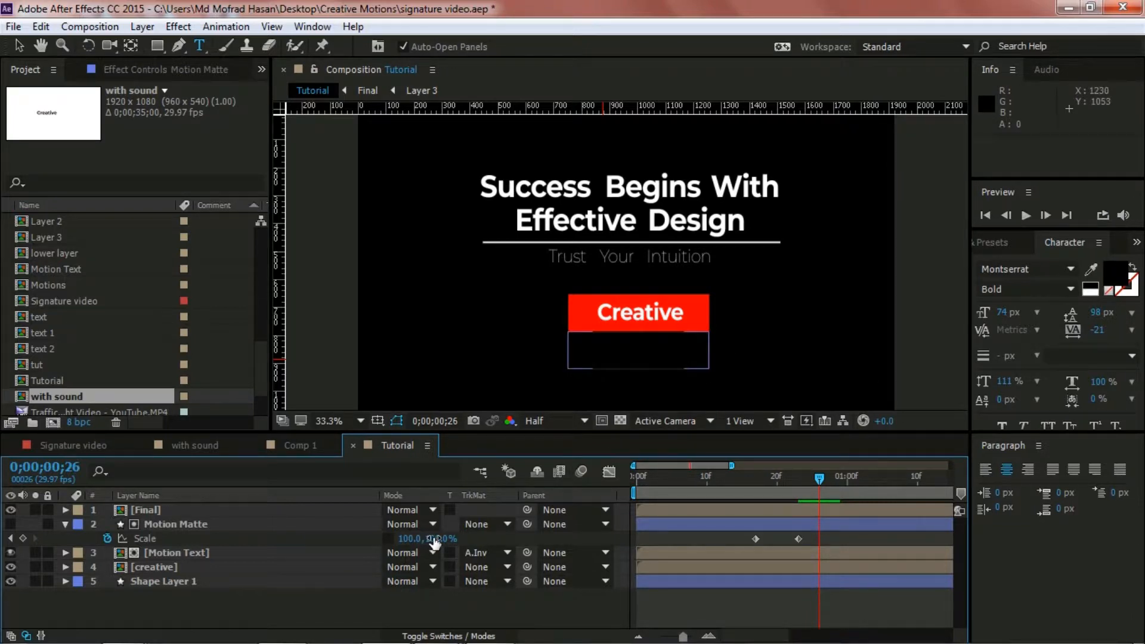
{"action": "left_click_drag", "start_coordinate": [435, 543], "coordinate": [445, 538]}
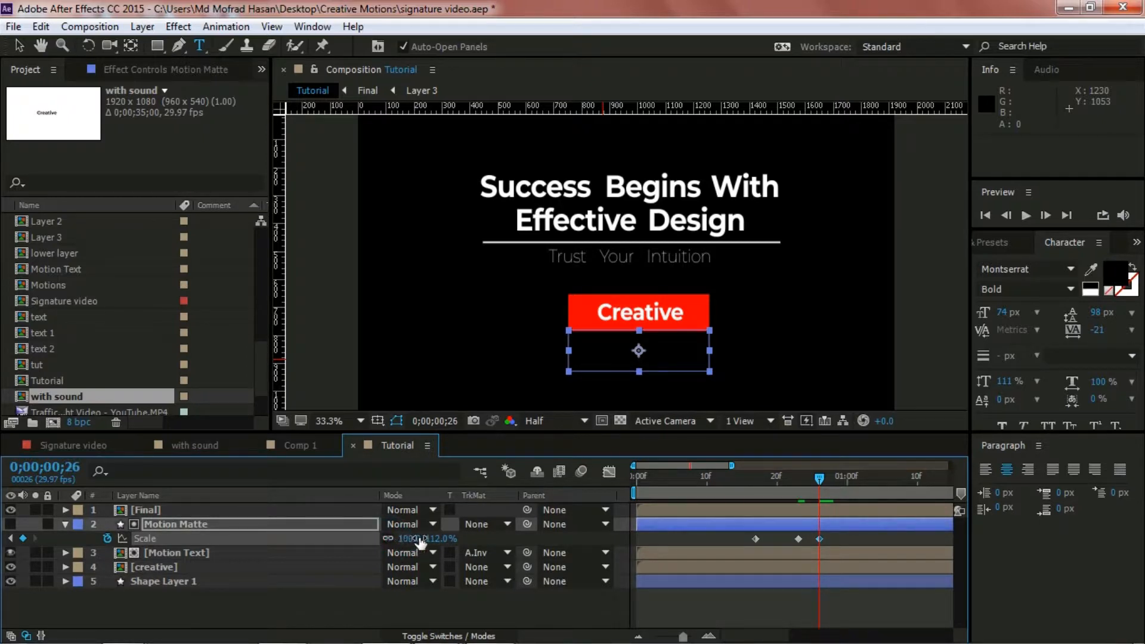
{"action": "left_click_drag", "start_coordinate": [434, 539], "coordinate": [438, 539]}
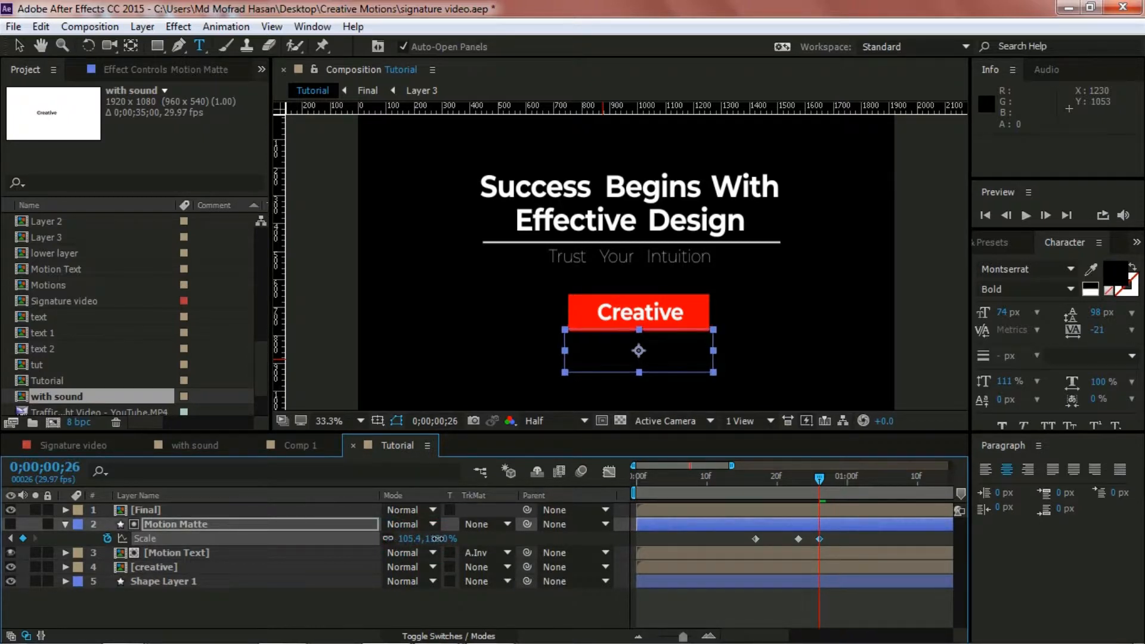
{"action": "left_click", "coordinate": [434, 616]}
{"action": "left_click", "coordinate": [65, 524]}
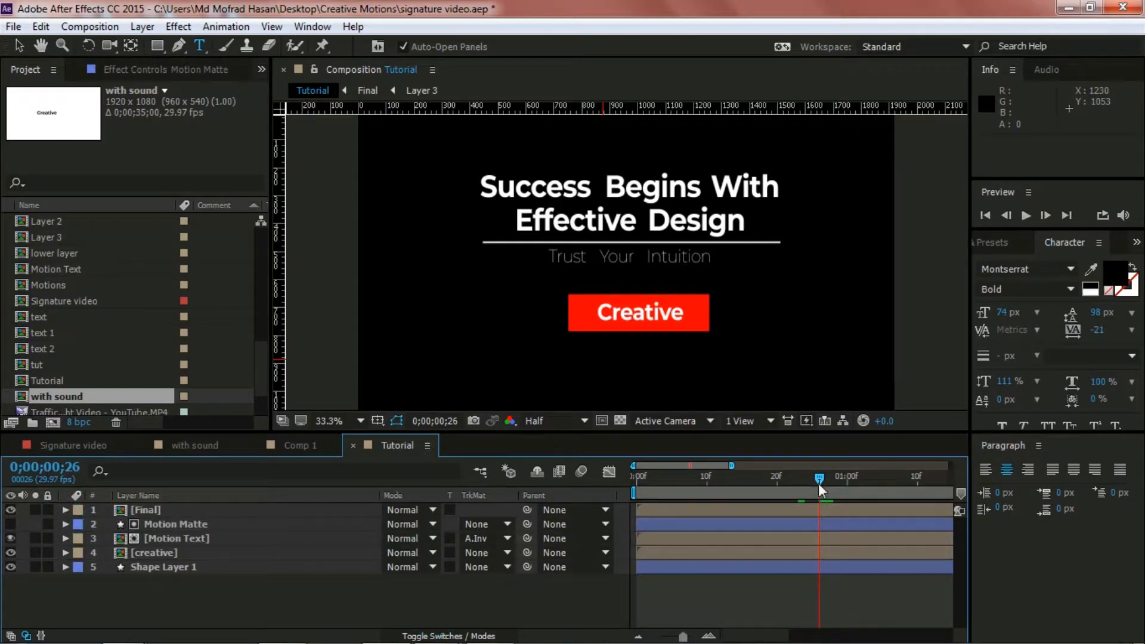
Nudge the Motion Matte down to position 1005, 864 so its upper edge meets the raised Motions box's lower edge at 0;00;01;02
{"action": "left_click_drag", "start_coordinate": [820, 478], "coordinate": [861, 477]}
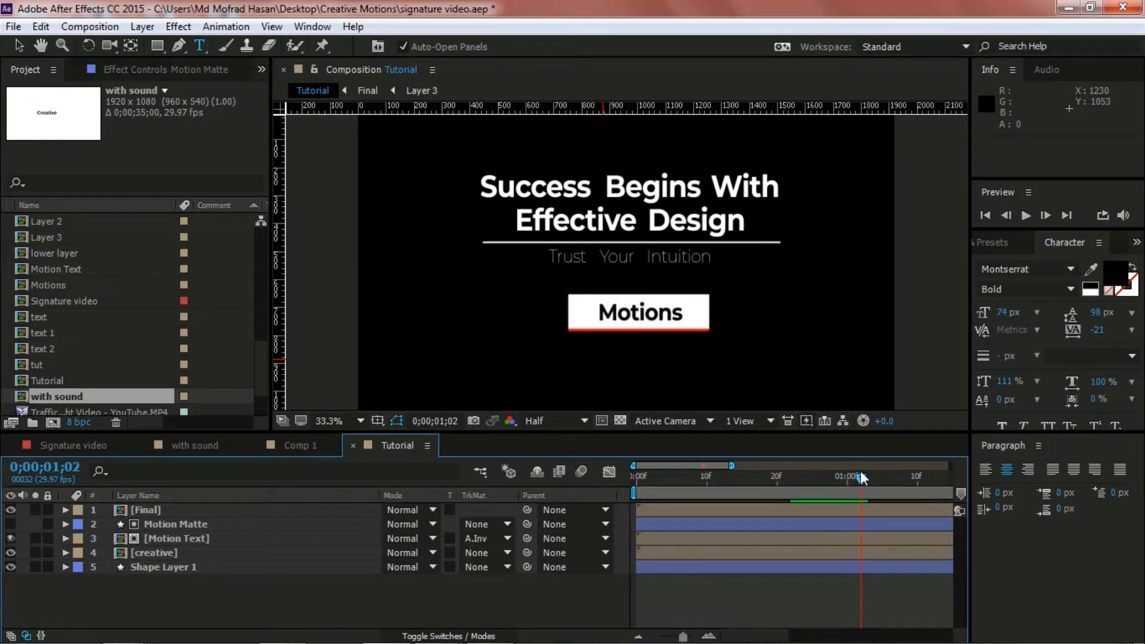
{"action": "left_click", "coordinate": [147, 526]}
{"action": "key", "text": "Down"}
{"action": "key", "text": "Down"}
{"action": "key", "text": "Down"}
{"action": "key", "text": "Down"}
{"action": "key", "text": "Down"}
{"action": "key", "text": "Down"}
{"action": "key", "text": "Down"}
{"action": "key", "text": "Down"}
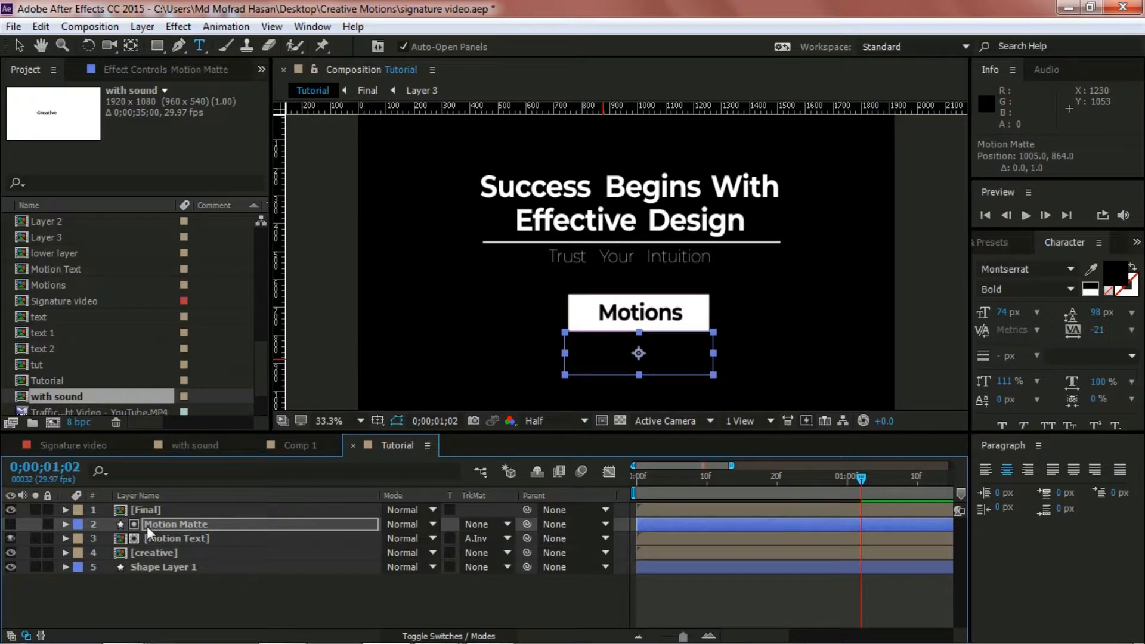
{"action": "left_click", "coordinate": [251, 593]}
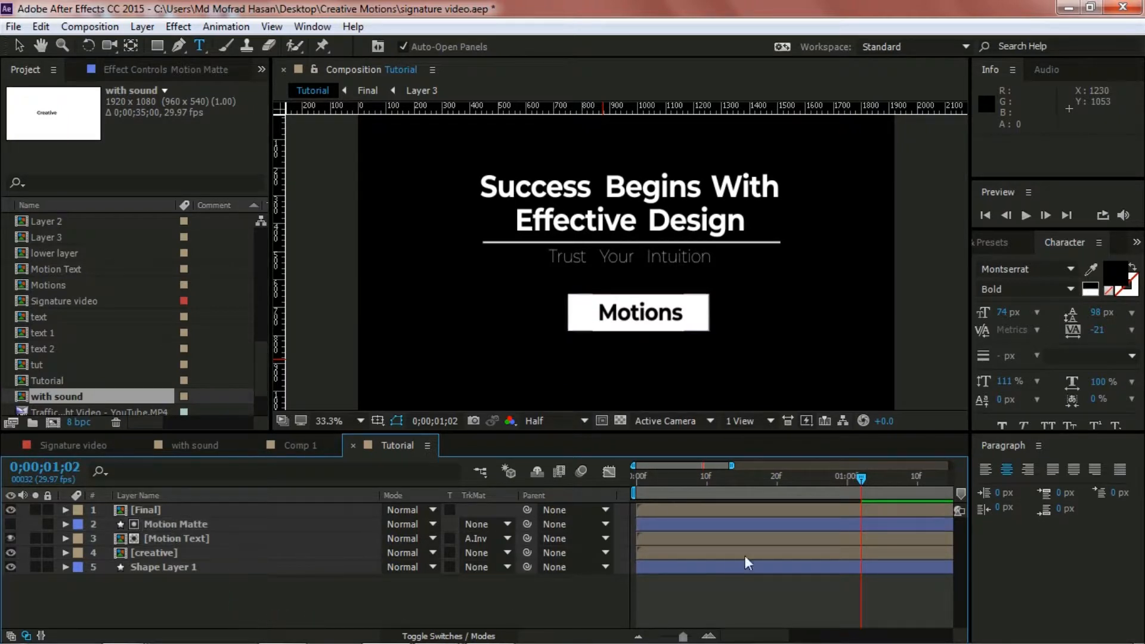
{"action": "left_click_drag", "start_coordinate": [861, 481], "coordinate": [820, 476]}
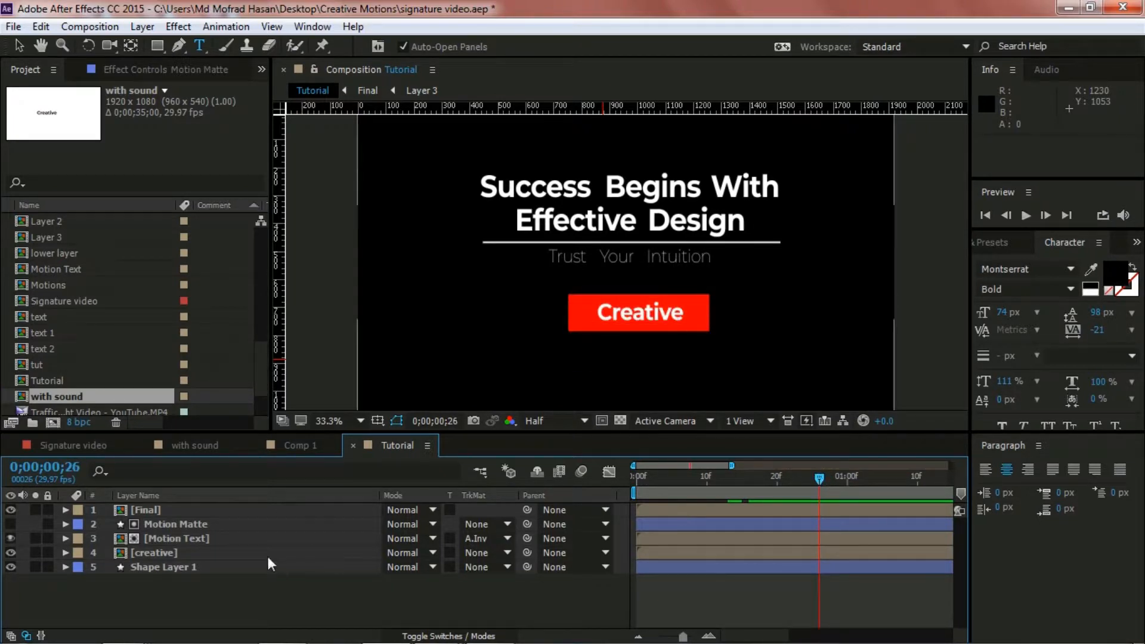
Delete all three Scale keyframes from the Motion Matte layer
{"action": "left_click", "coordinate": [173, 522]}
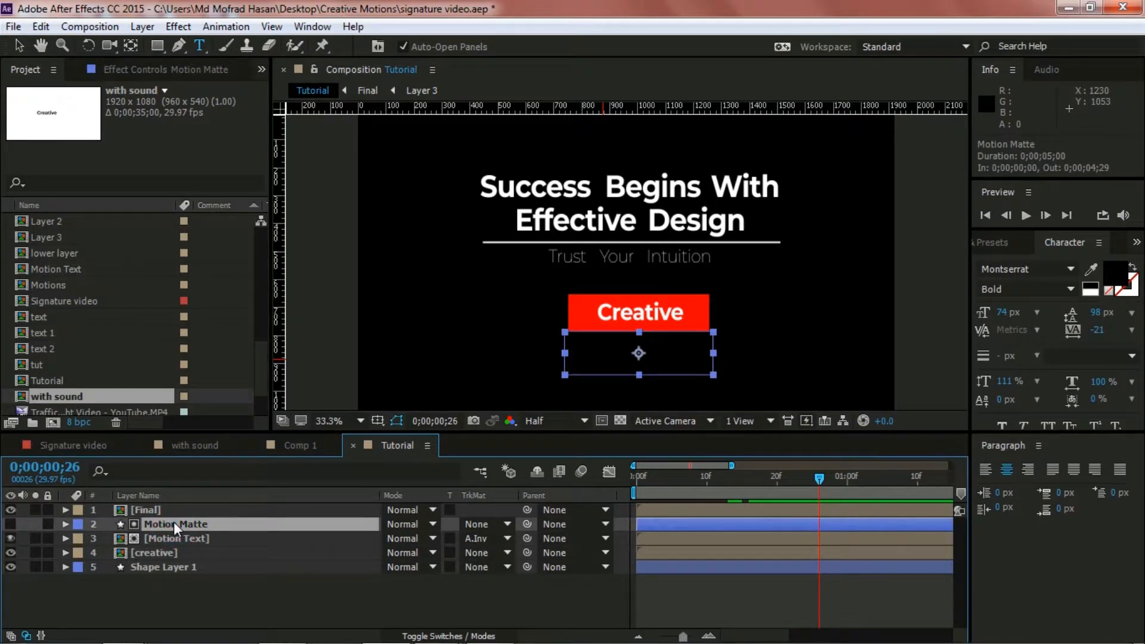
{"action": "key", "text": "s"}
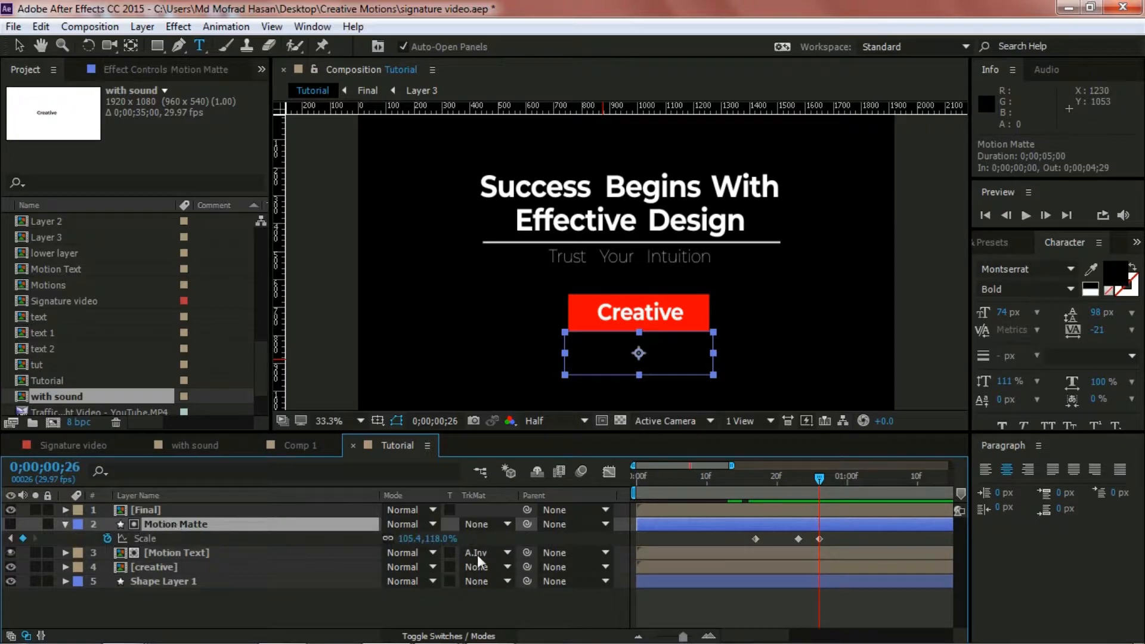
{"action": "left_click", "coordinate": [799, 539]}
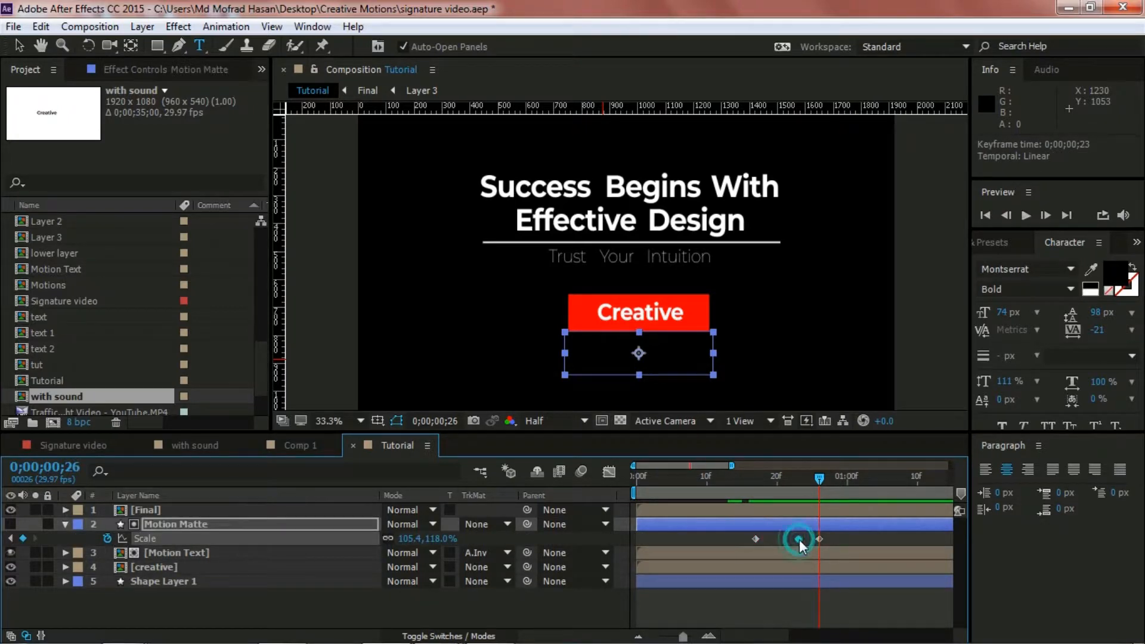
{"action": "left_click_drag", "start_coordinate": [830, 534], "coordinate": [804, 547]}
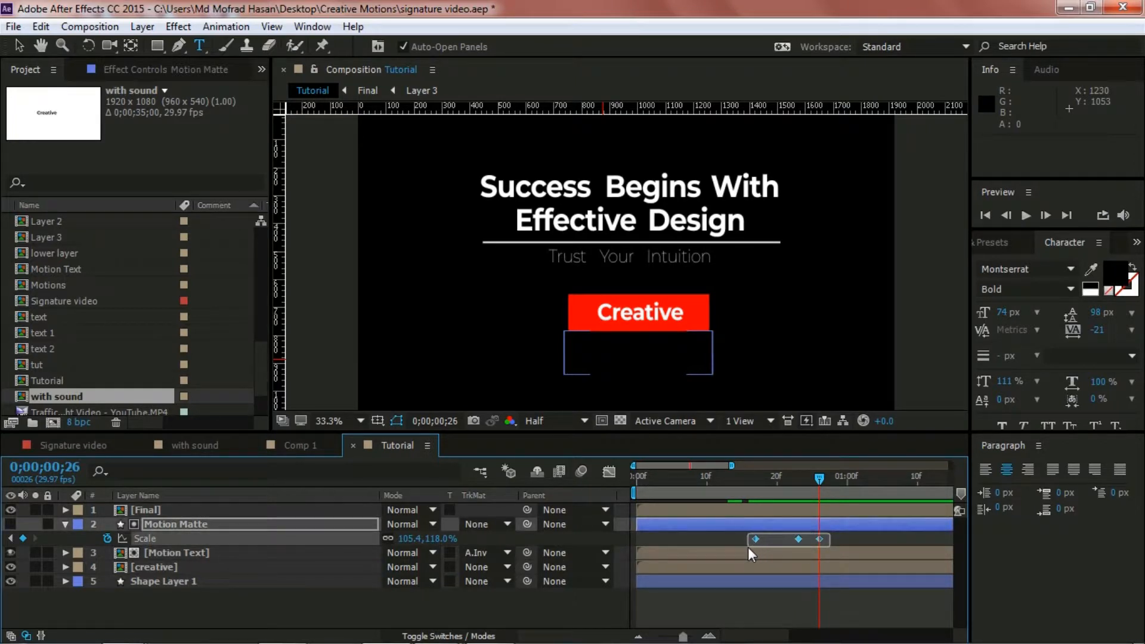
{"action": "left_click_drag", "start_coordinate": [748, 547], "coordinate": [748, 546]}
{"action": "key", "text": "Delete"}
Scrub between about 0;00;00;17 and 0;00;01;05 to check how the white Motions box replaces the red Creative box
{"action": "left_click_drag", "start_coordinate": [818, 478], "coordinate": [878, 484]}
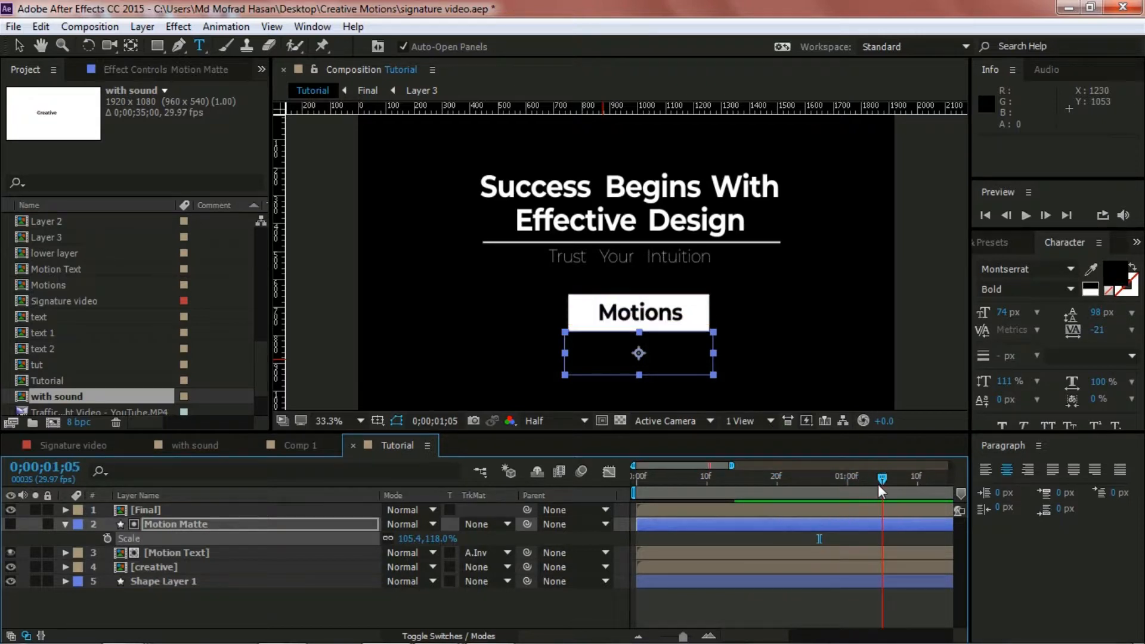
{"action": "left_click", "coordinate": [66, 523]}
{"action": "left_click", "coordinate": [216, 603]}
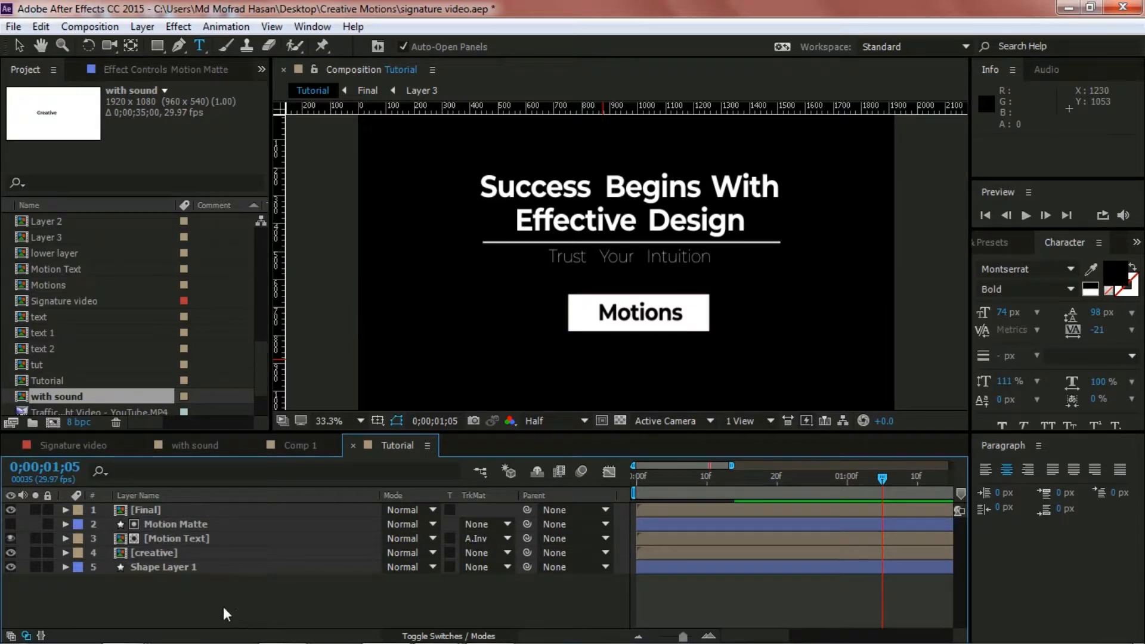
{"action": "left_click_drag", "start_coordinate": [882, 478], "coordinate": [758, 486]}
{"action": "left_click_drag", "start_coordinate": [782, 484], "coordinate": [868, 482]}
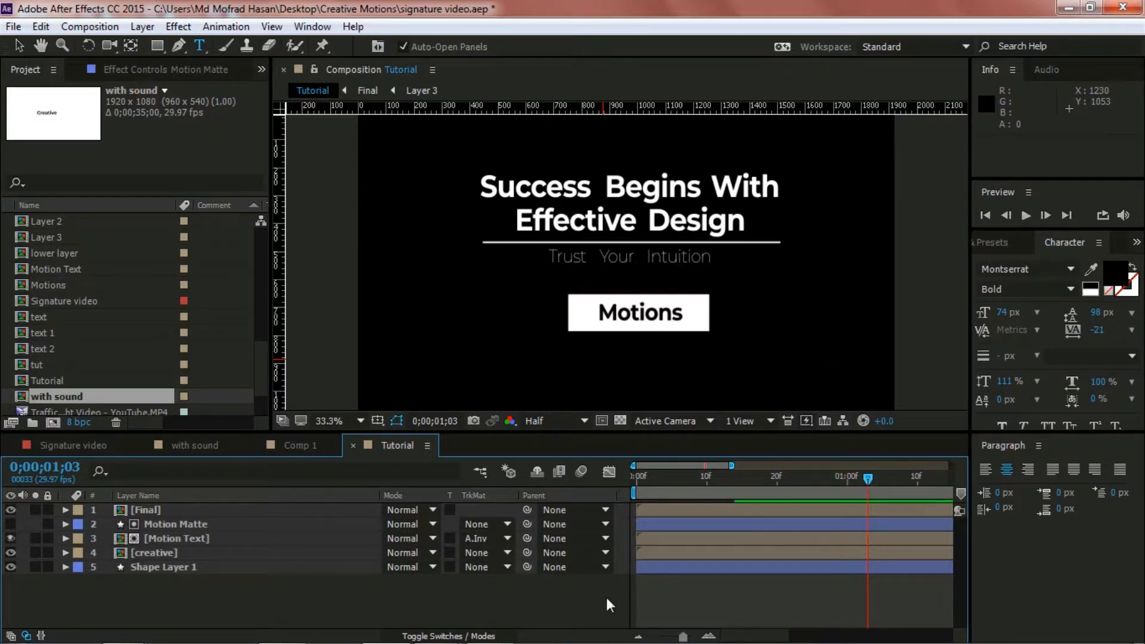
Add a new adjustment layer and place it directly below the Final layer, above Motion Matte
{"action": "right_click", "coordinate": [221, 601]}
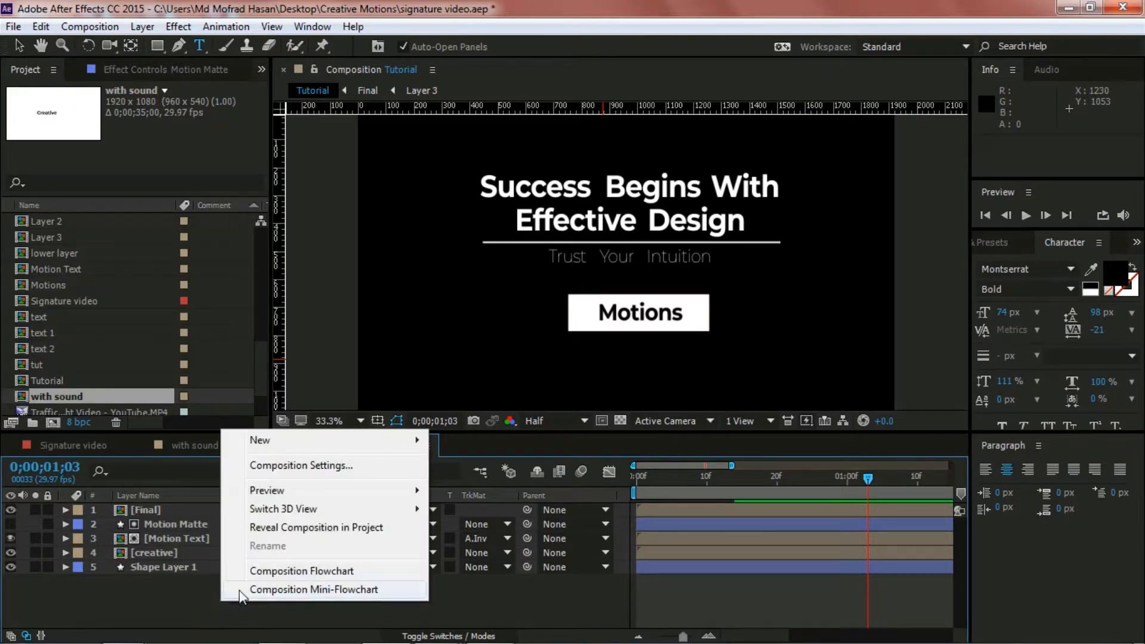
{"action": "mouse_move", "coordinate": [291, 443]}
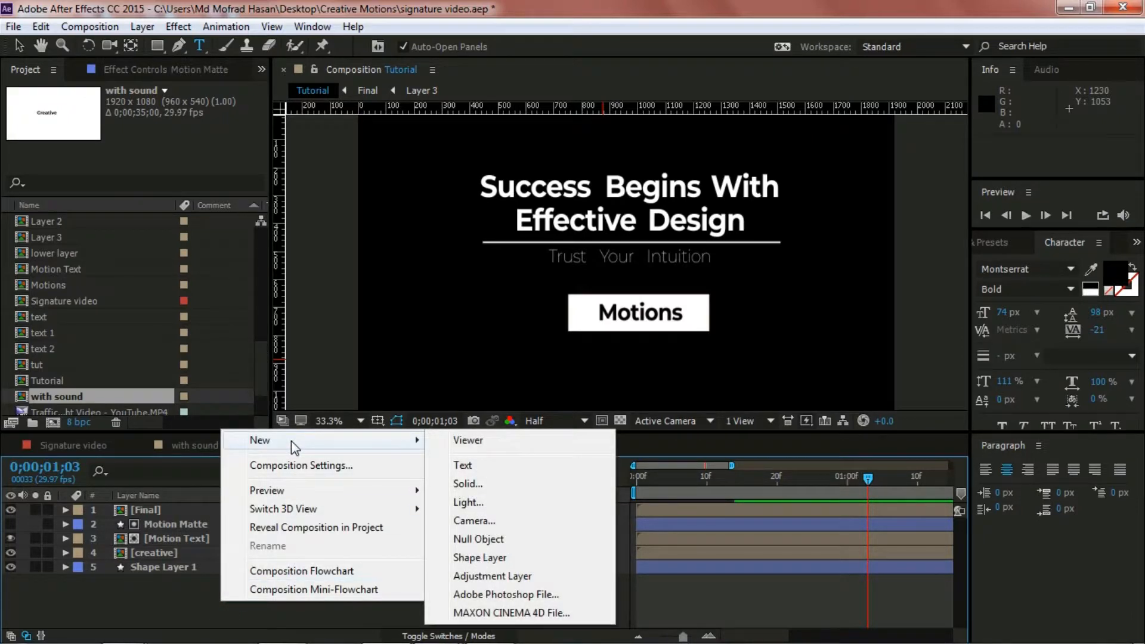
{"action": "left_click", "coordinate": [488, 578]}
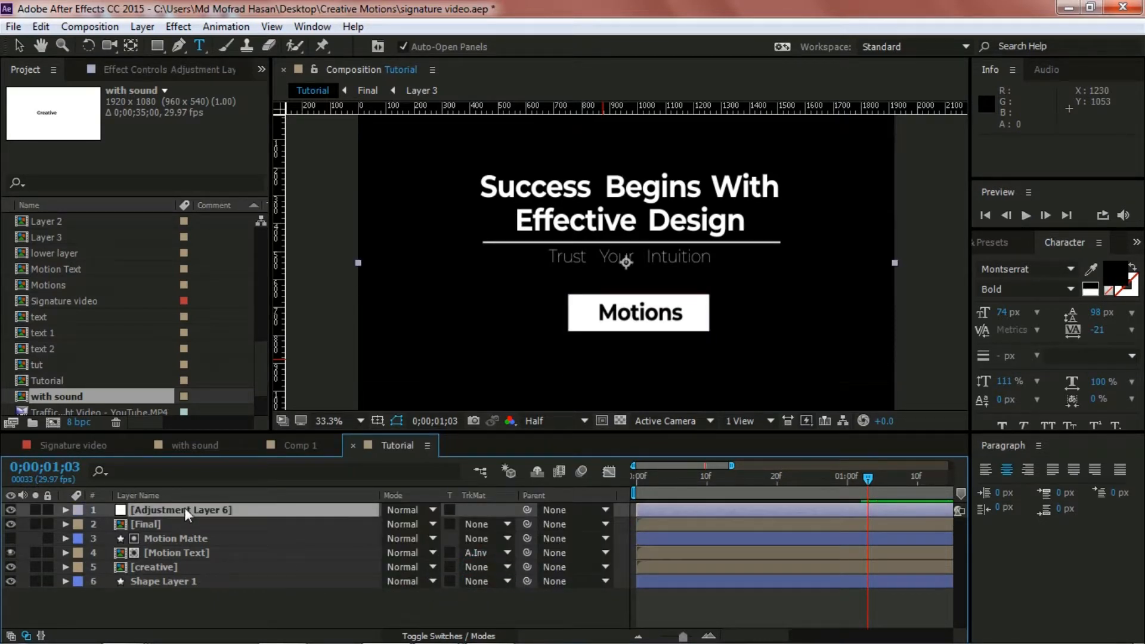
{"action": "left_click_drag", "start_coordinate": [184, 507], "coordinate": [188, 528]}
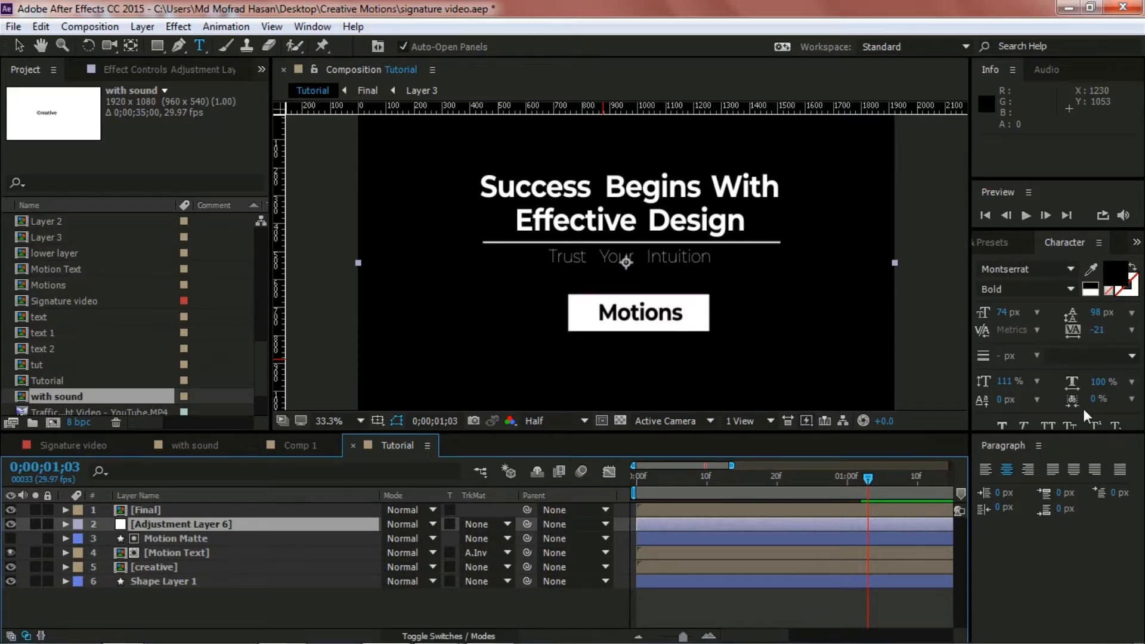
Find the Distort effect Transform and apply it to the new adjustment layer
{"action": "left_click", "coordinate": [1002, 242]}
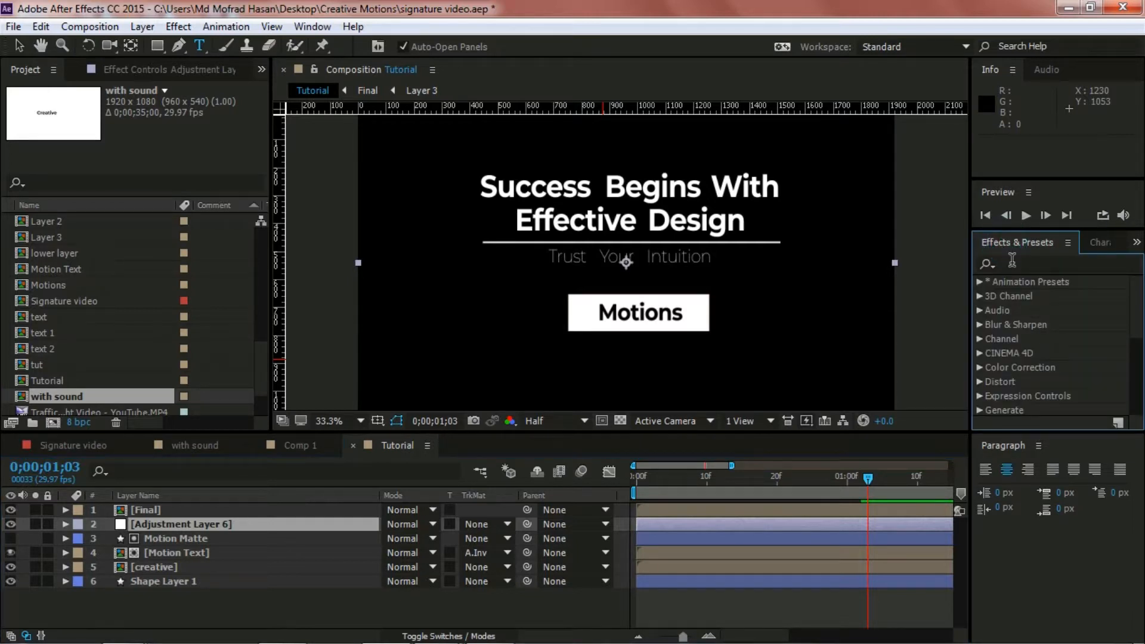
{"action": "left_click", "coordinate": [1013, 260]}
{"action": "type", "text": "Tr"}
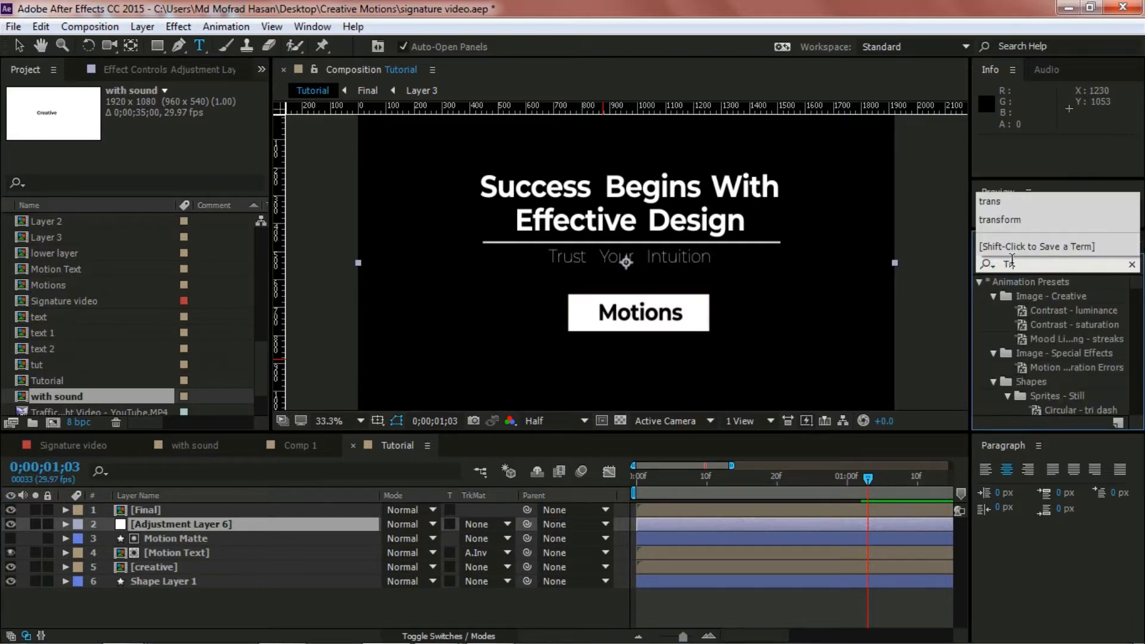
{"action": "type", "text": "ansform"}
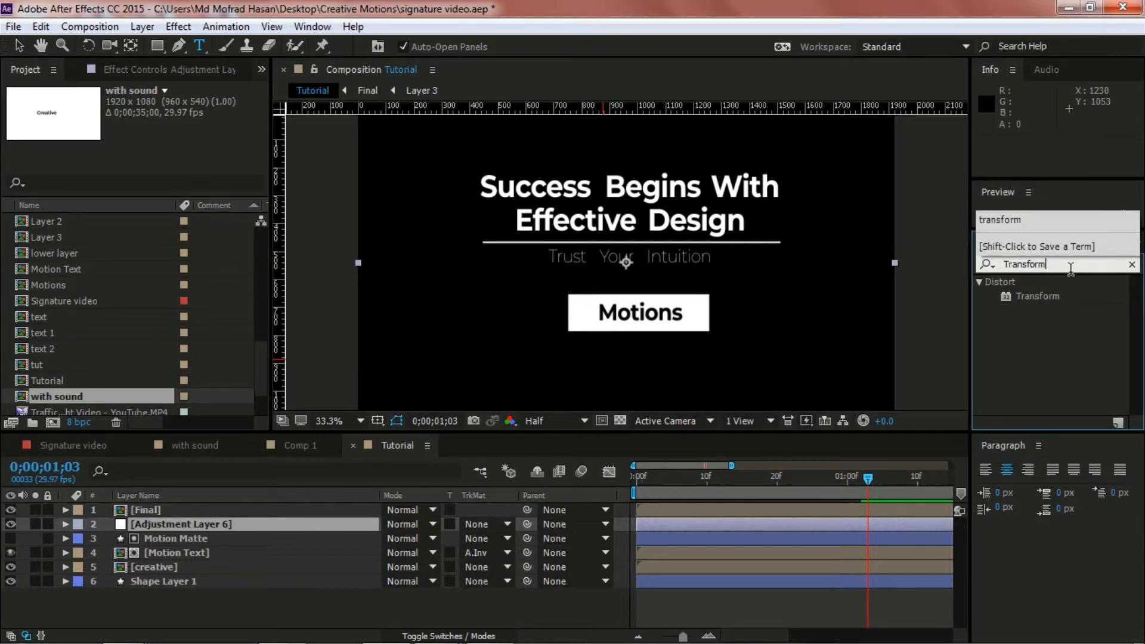
{"action": "left_click", "coordinate": [1042, 295]}
{"action": "left_click_drag", "start_coordinate": [1042, 295], "coordinate": [211, 525]}
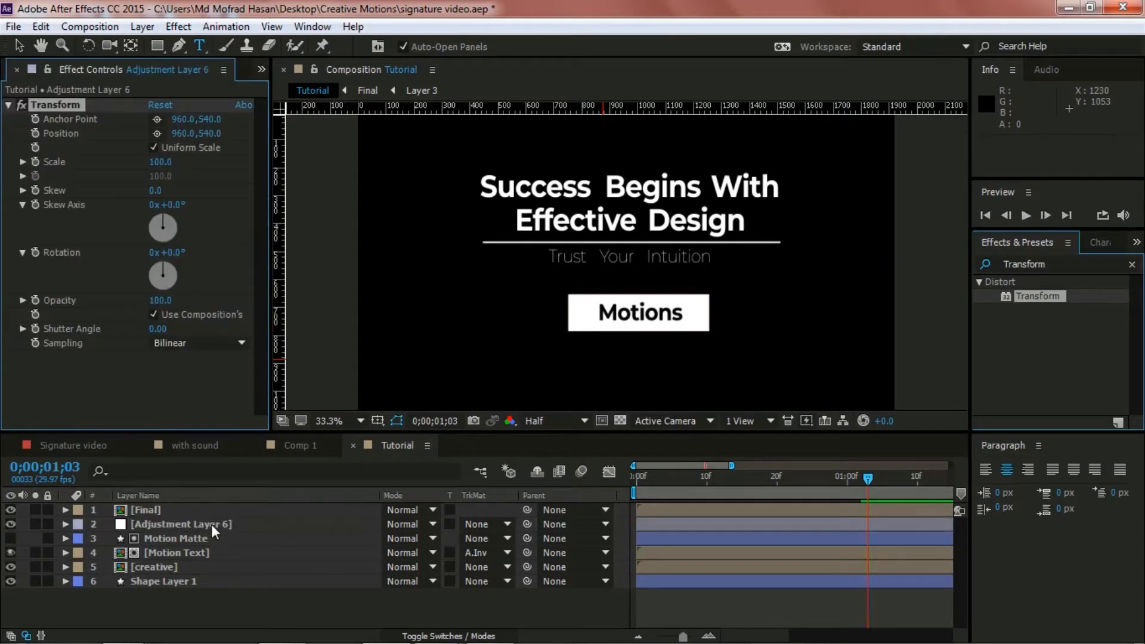
Set the adjustment layer's Transform skew to -10 and save the project
{"action": "left_click", "coordinate": [153, 191]}
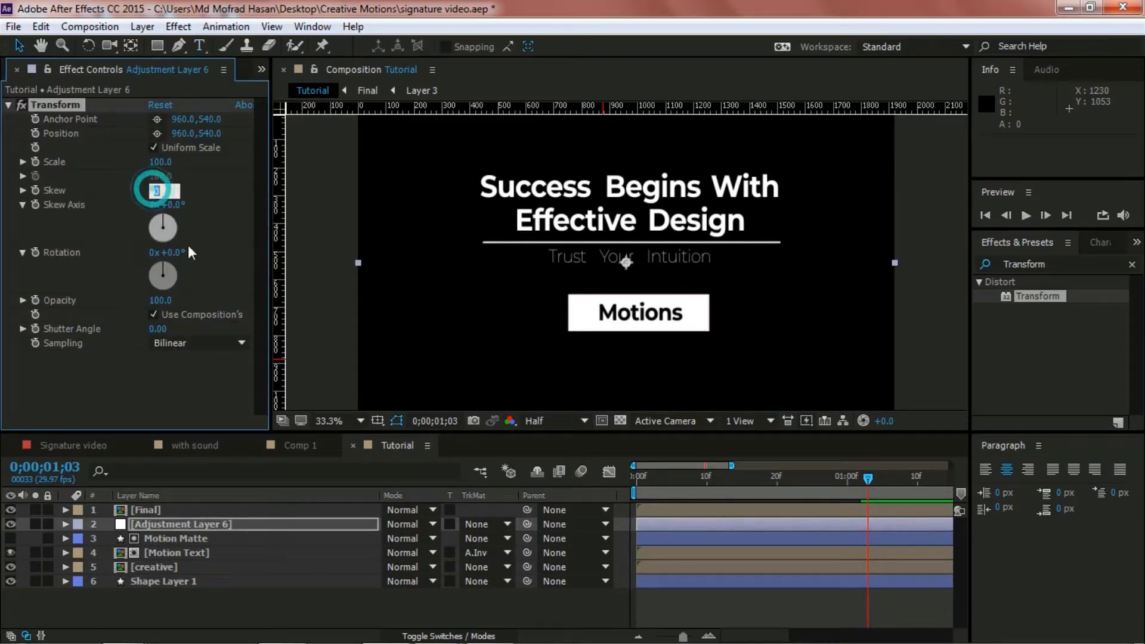
{"action": "type", "text": "-10"}
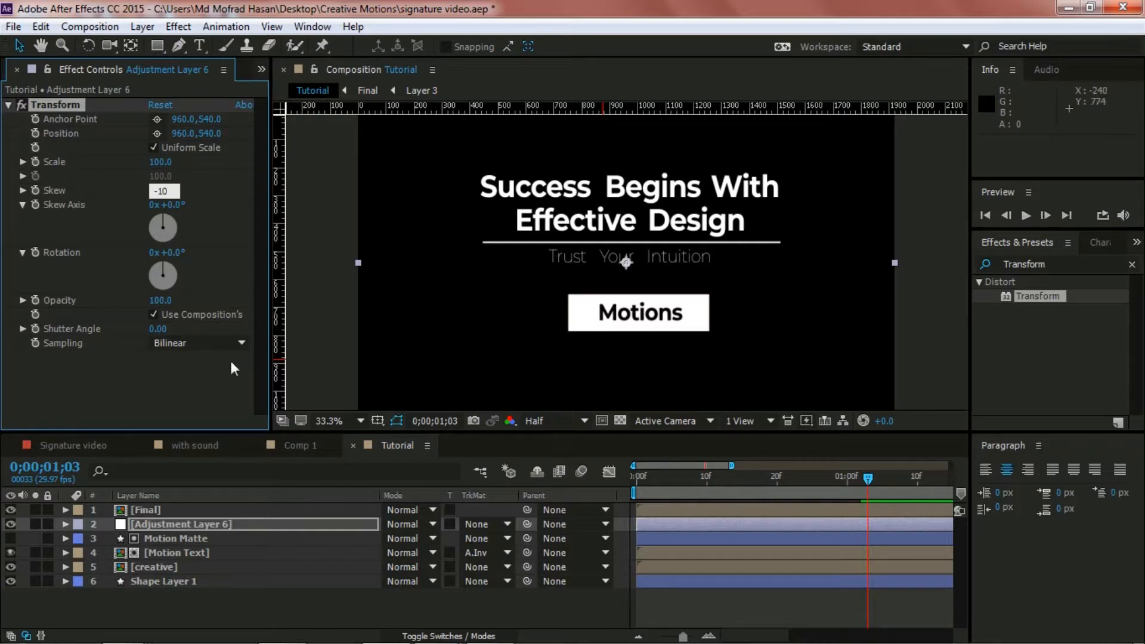
{"action": "left_click", "coordinate": [187, 394]}
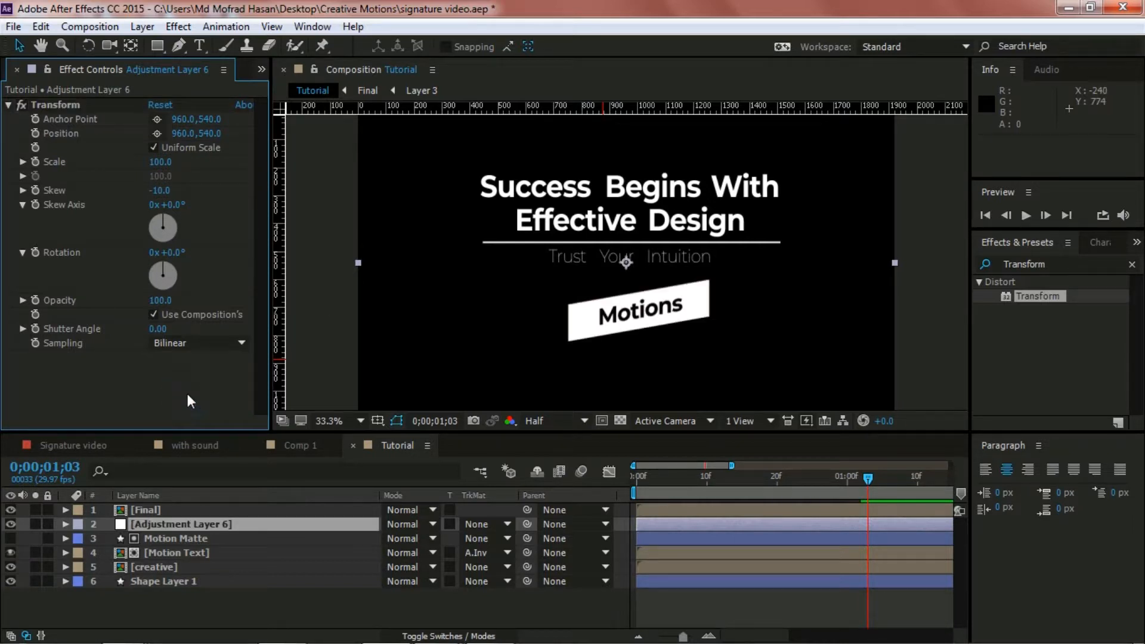
{"action": "key", "text": "ctrl+s"}
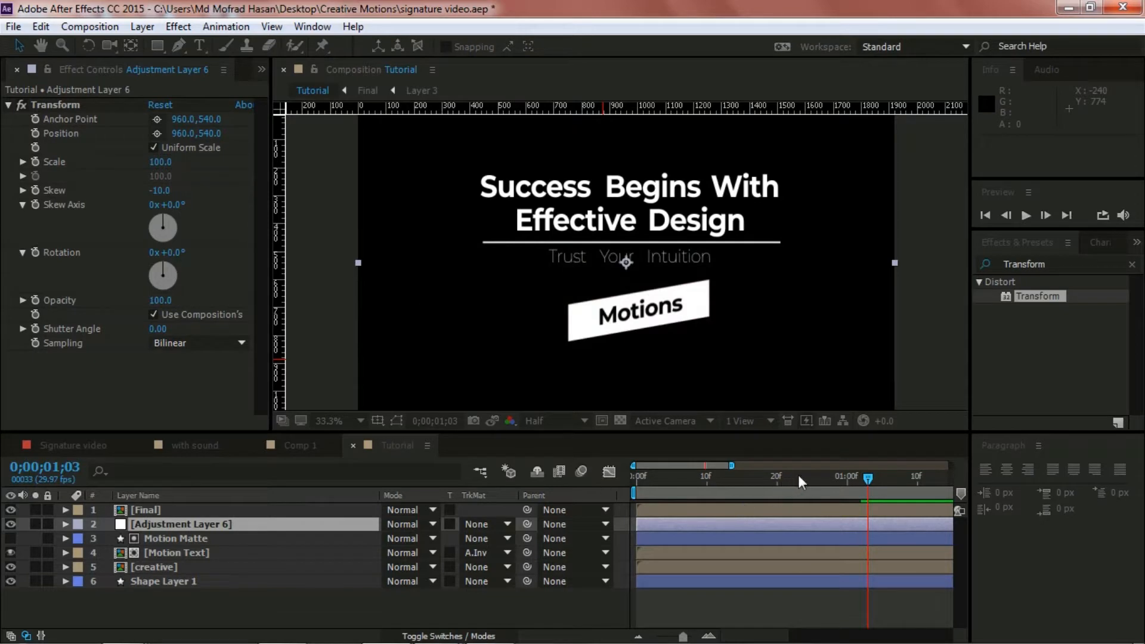
Scrub from about 0;00;00;19 to 0;00;01;04 to review the skewed box animation
{"action": "left_click", "coordinate": [868, 481]}
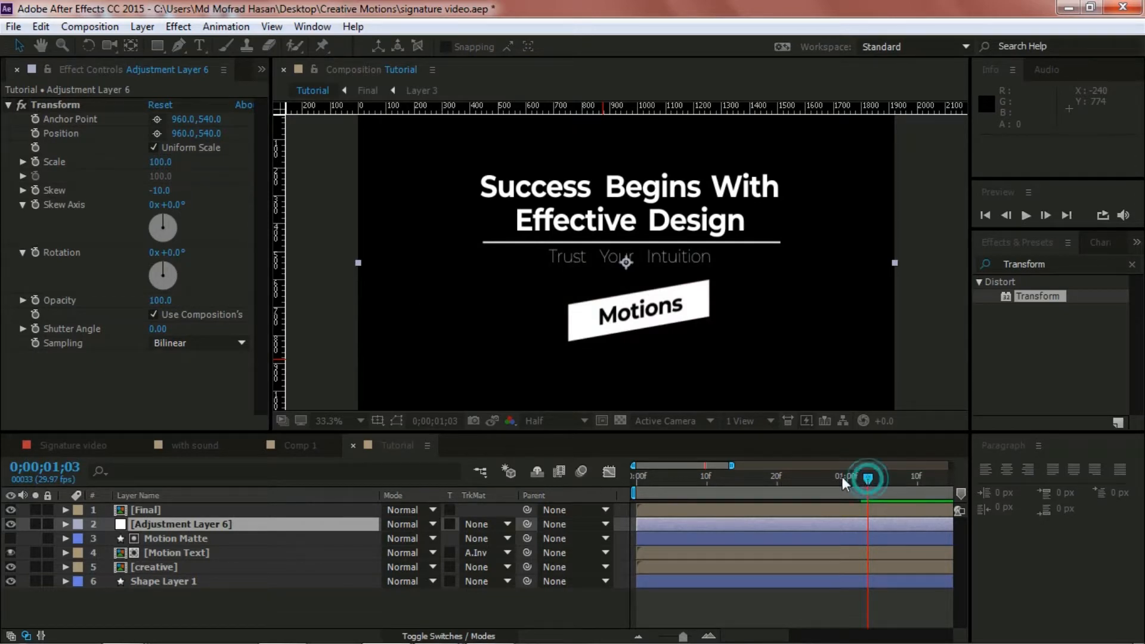
{"action": "left_click", "coordinate": [771, 477]}
{"action": "left_click_drag", "start_coordinate": [773, 476], "coordinate": [874, 483]}
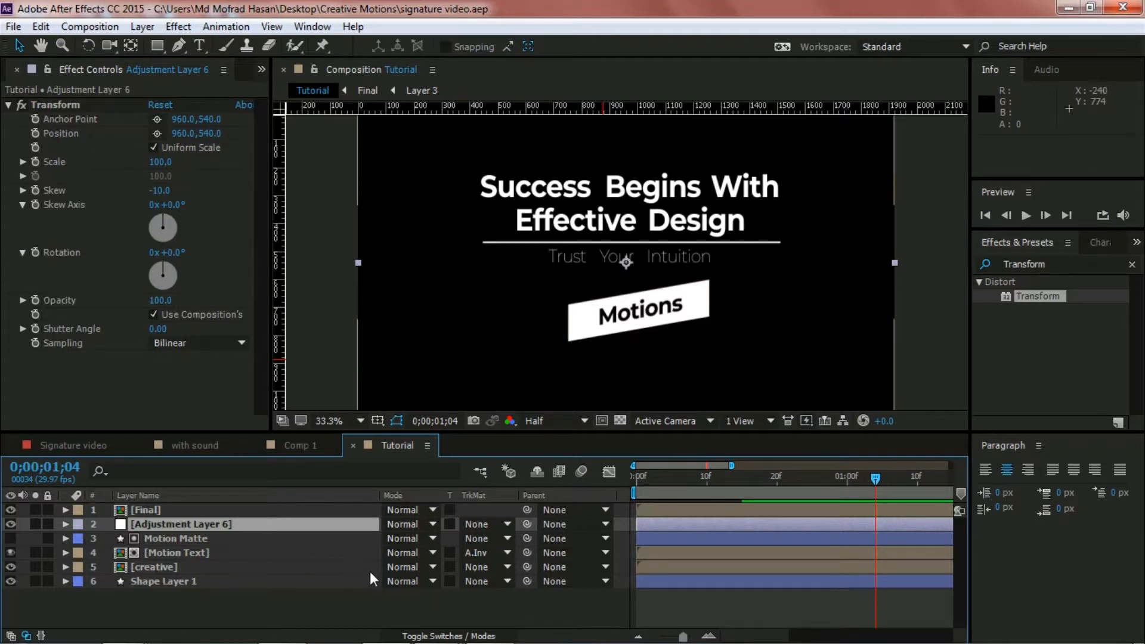
Pre-compose every layer except Final into a composition named Motion Animation, moving all attributes into it
{"action": "left_click_drag", "start_coordinate": [219, 600], "coordinate": [191, 526]}
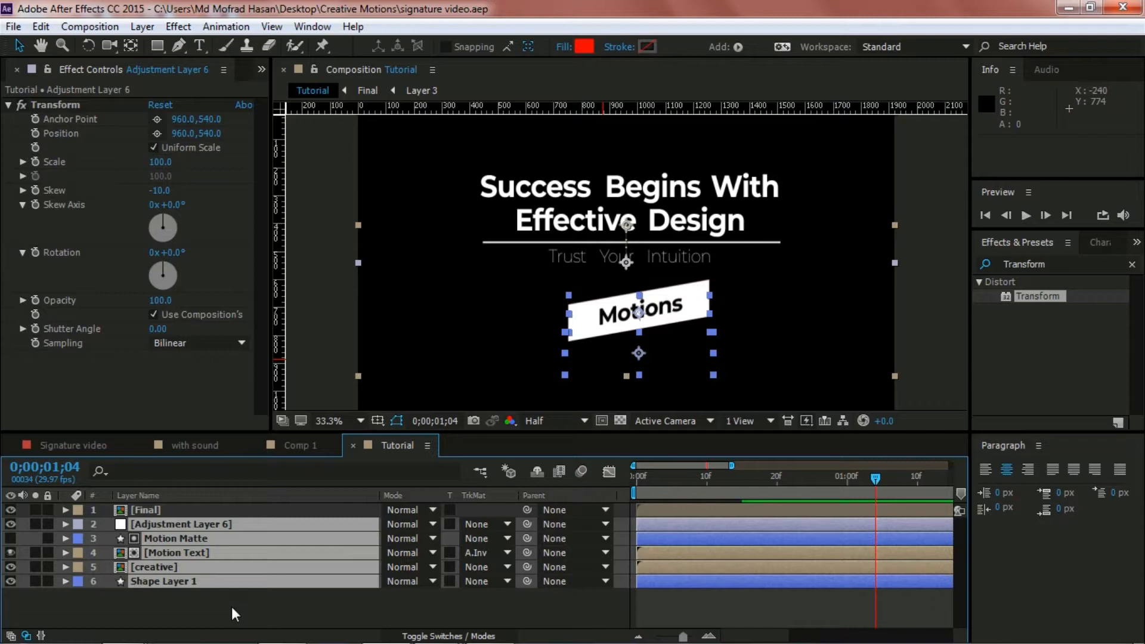
{"action": "key", "text": "ctrl+shift+c"}
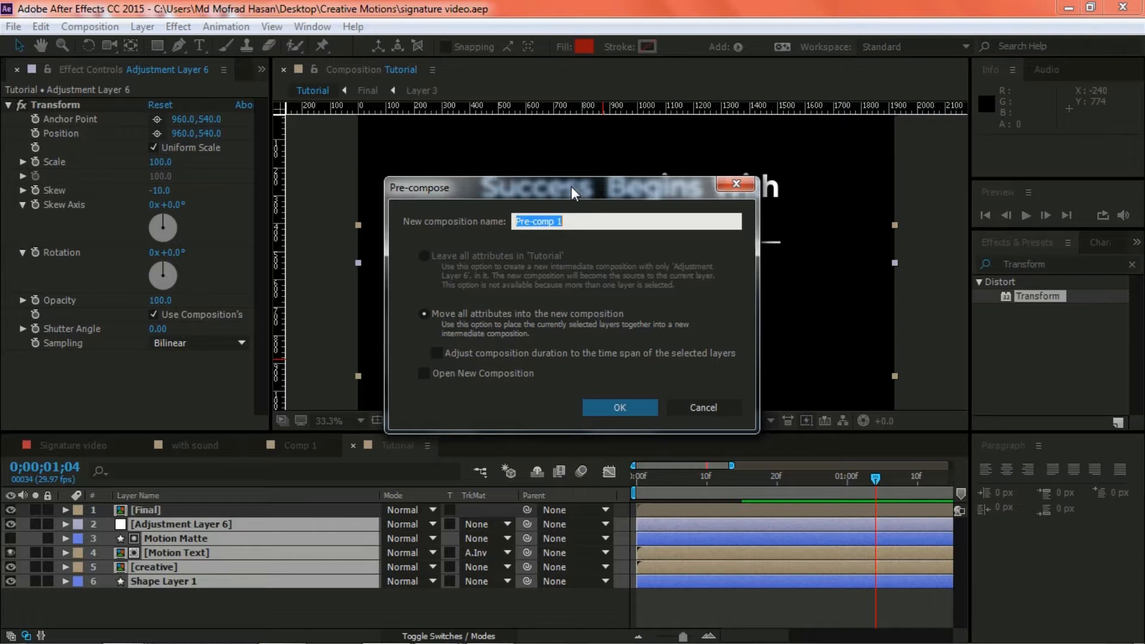
{"action": "type", "text": "Motiom"}
{"action": "key", "text": "BackSpace"}
{"action": "type", "text": "n Animation"}
{"action": "left_click", "coordinate": [624, 407]}
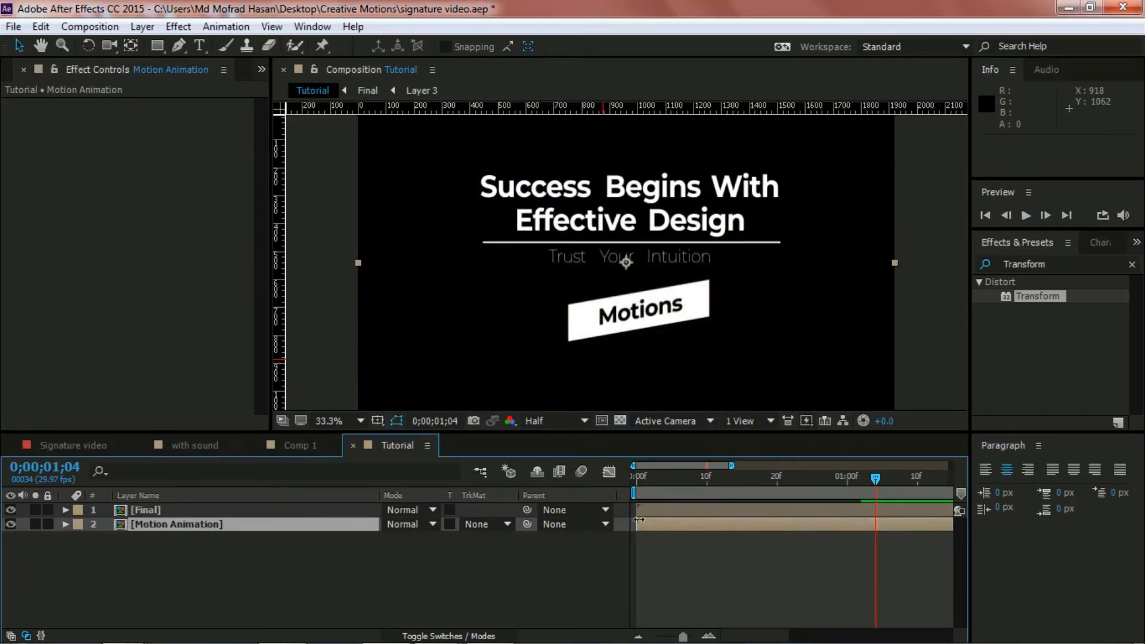
Preview the title from 0;00;00;16 and examine the skewed box transition up to 0;00;00;29
{"action": "left_click_drag", "start_coordinate": [876, 481], "coordinate": [748, 501]}
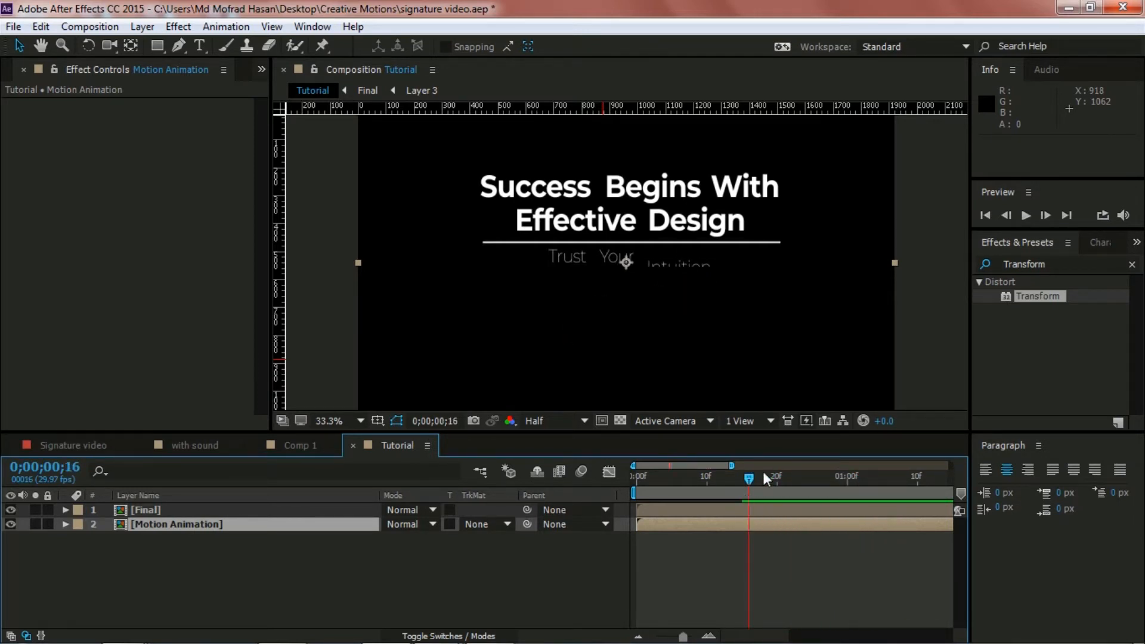
{"action": "left_click", "coordinate": [1025, 216]}
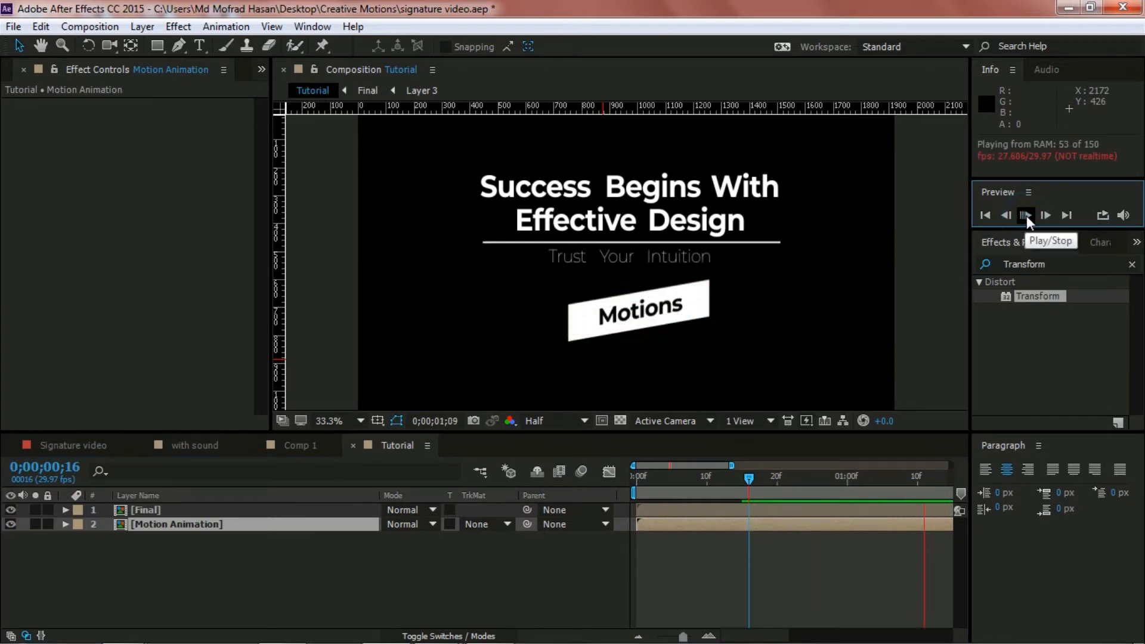
{"action": "left_click", "coordinate": [1032, 216]}
{"action": "left_click", "coordinate": [753, 477]}
{"action": "mouse_move", "coordinate": [768, 477]}
{"action": "left_mouse_down"}
{"action": "mouse_move", "coordinate": [818, 477]}
{"action": "mouse_move", "coordinate": [740, 481]}
{"action": "mouse_move", "coordinate": [769, 481]}
{"action": "left_mouse_up"}
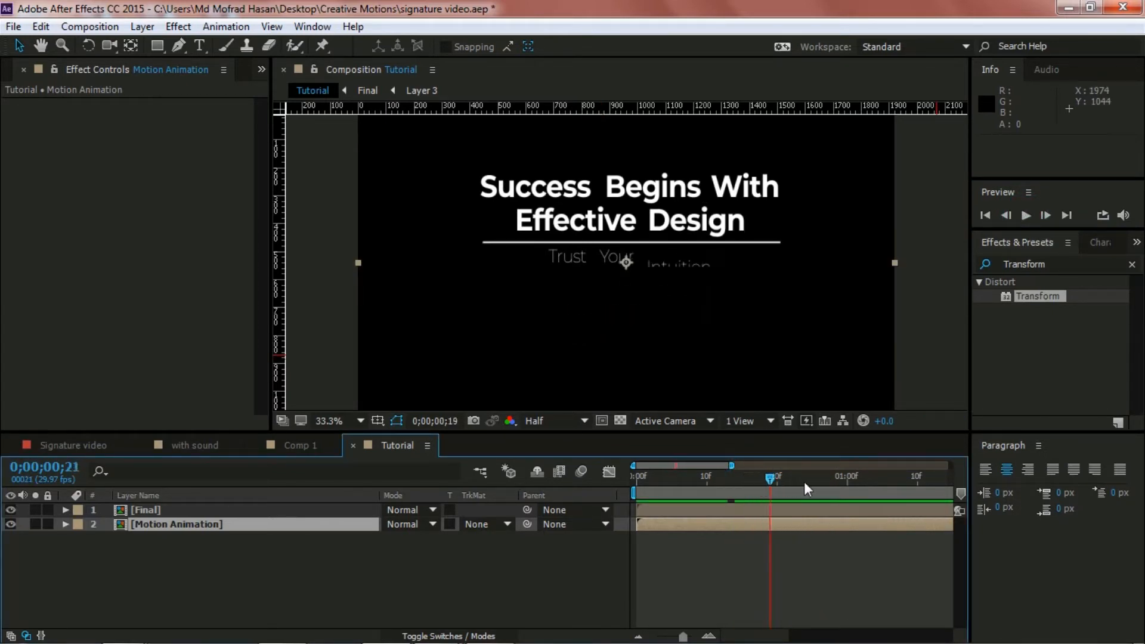
{"action": "left_click", "coordinate": [839, 487]}
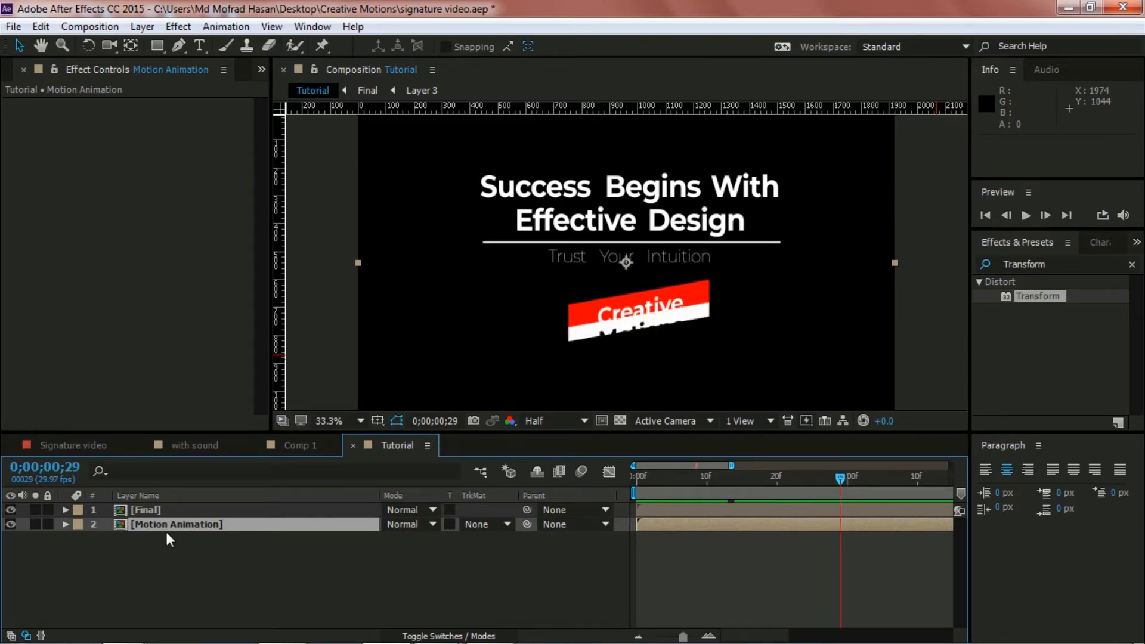
Set a first Scale keyframe of 100% on the Final layer at 0;00;00;09
{"action": "left_click_drag", "start_coordinate": [842, 478], "coordinate": [674, 481]}
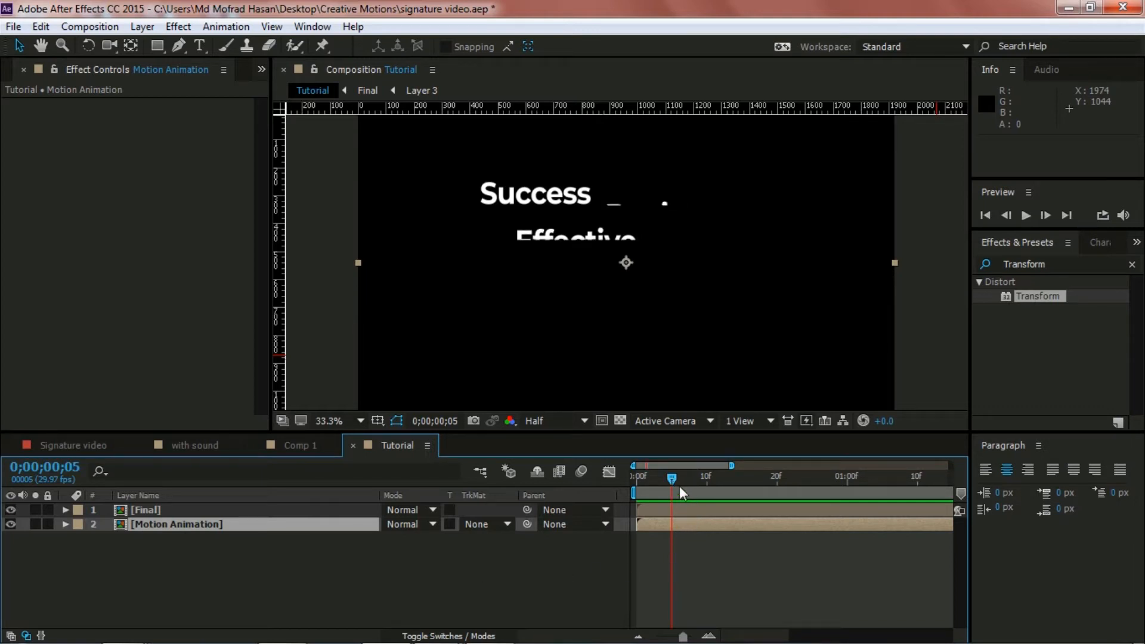
{"action": "left_click_drag", "start_coordinate": [679, 476], "coordinate": [700, 477]}
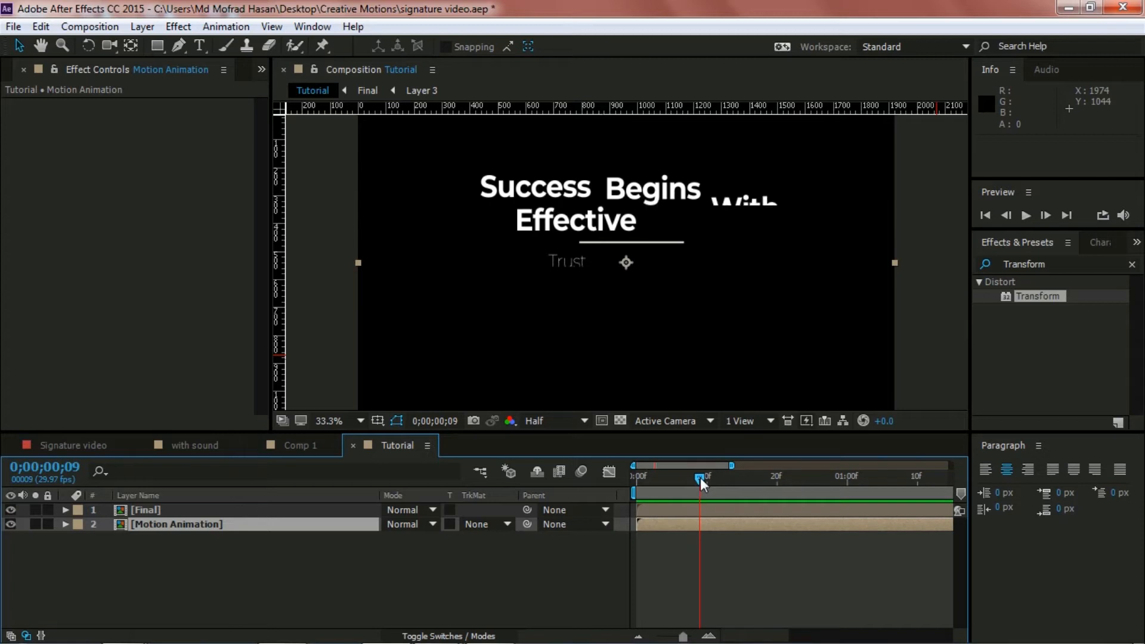
{"action": "left_click", "coordinate": [202, 509]}
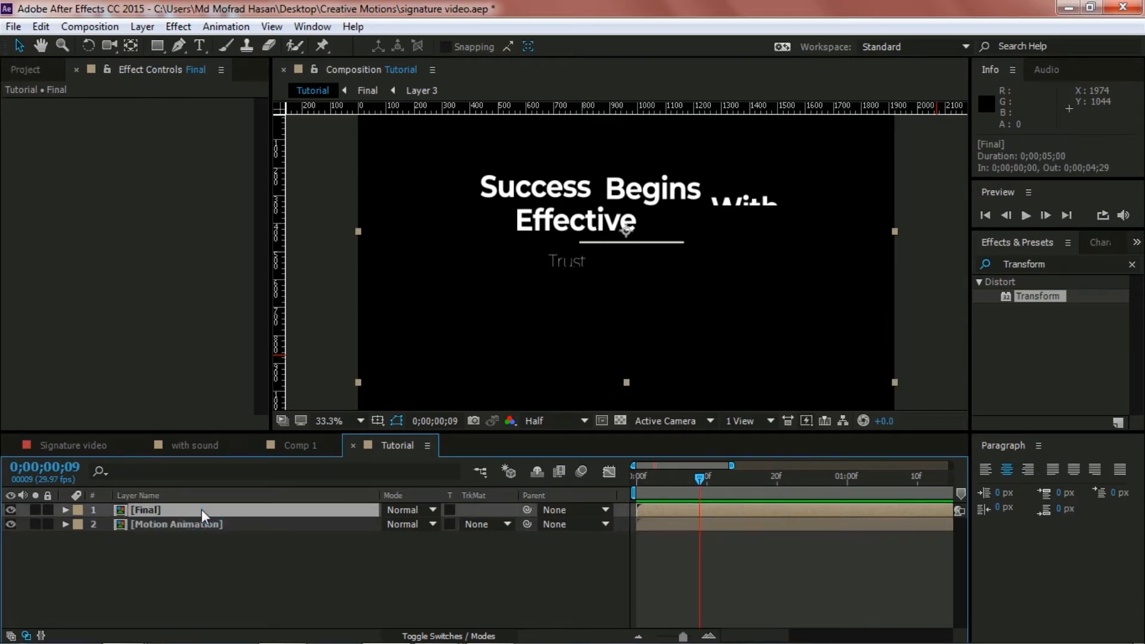
{"action": "key", "text": "s"}
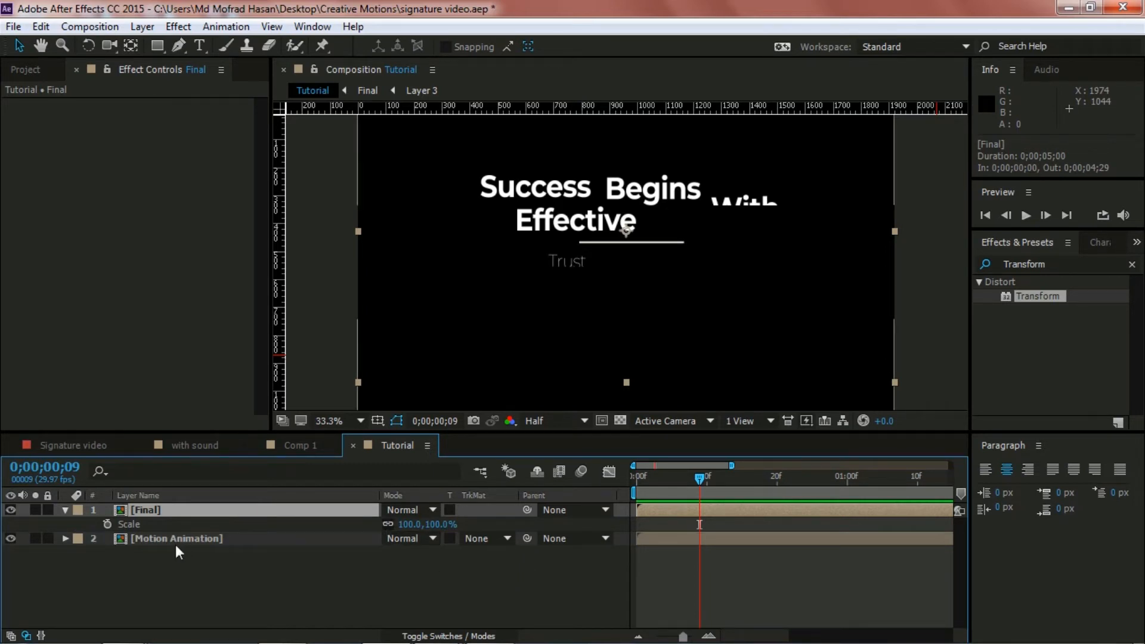
{"action": "left_click", "coordinate": [107, 525]}
Reduce the Final layer's scale to 93% at 0;00;00;20 as its second keyframe
{"action": "left_click_drag", "start_coordinate": [700, 479], "coordinate": [782, 481]}
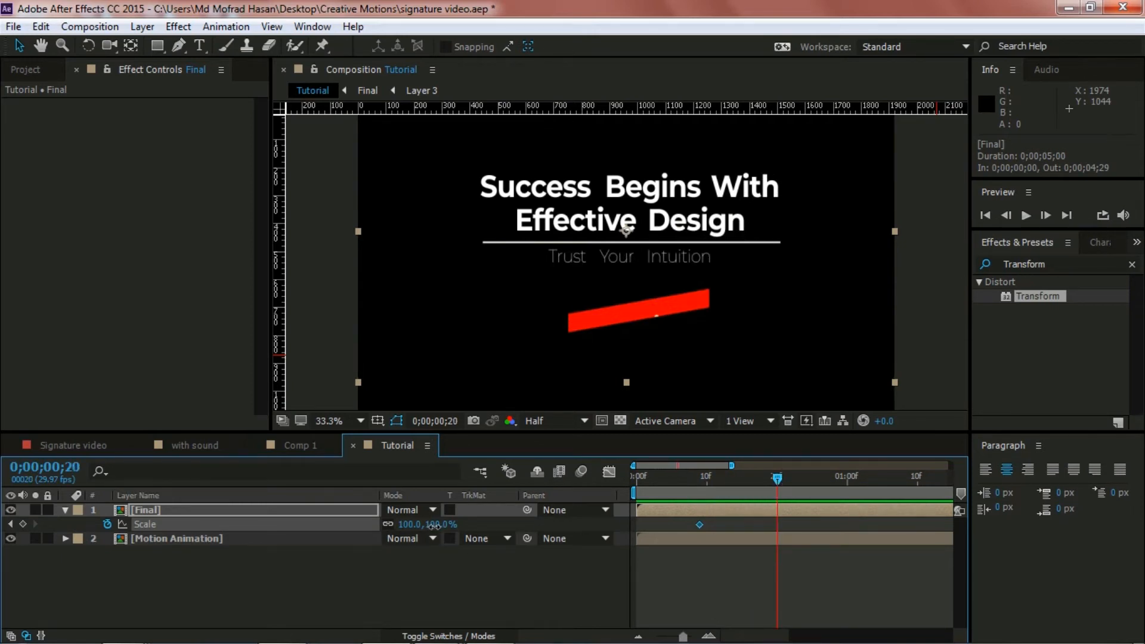
{"action": "left_click_drag", "start_coordinate": [434, 526], "coordinate": [429, 526]}
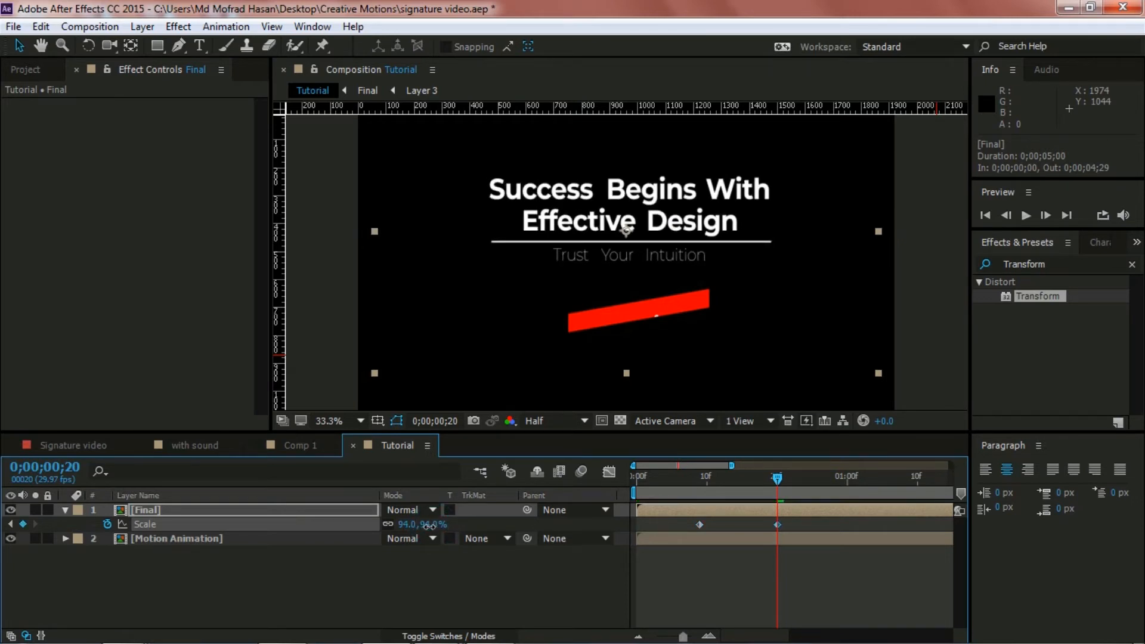
{"action": "left_click_drag", "start_coordinate": [429, 526], "coordinate": [429, 526]}
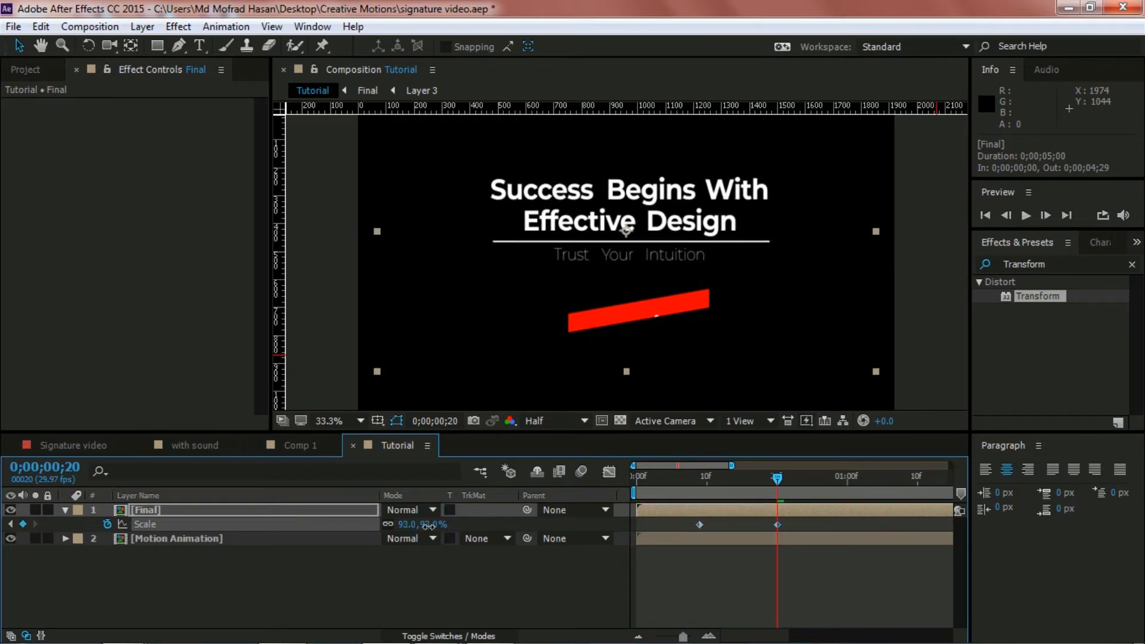
Preview the title's scale-down and box swap up to 0;00;01;04, and collapse the Final layer's properties
{"action": "left_click", "coordinate": [470, 594]}
{"action": "left_click_drag", "start_coordinate": [777, 478], "coordinate": [876, 525]}
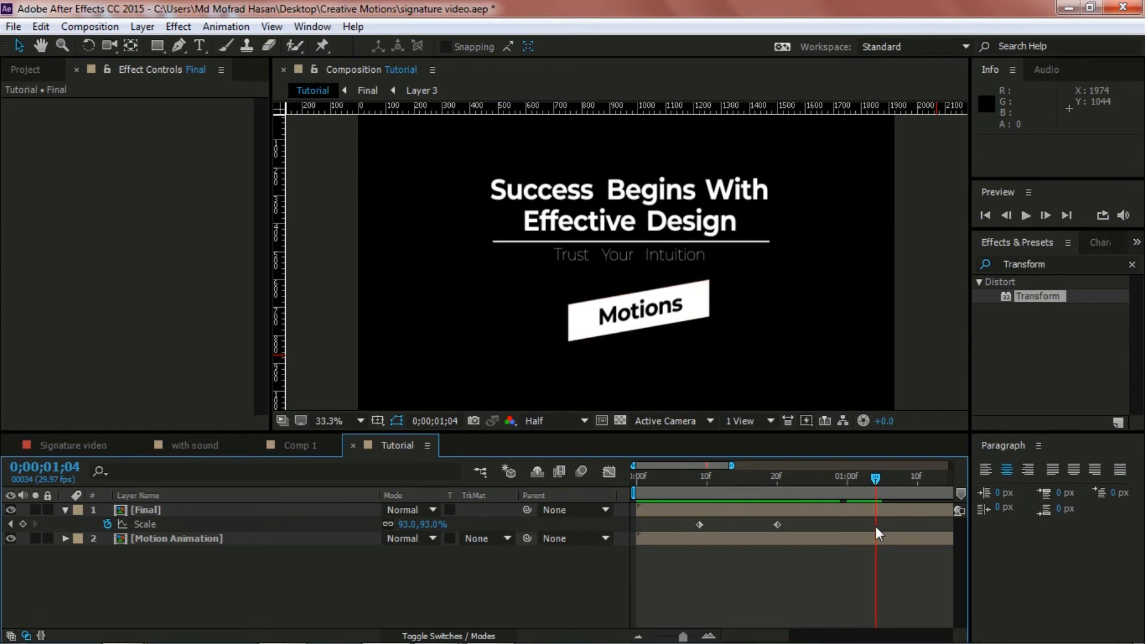
{"action": "left_click", "coordinate": [65, 510]}
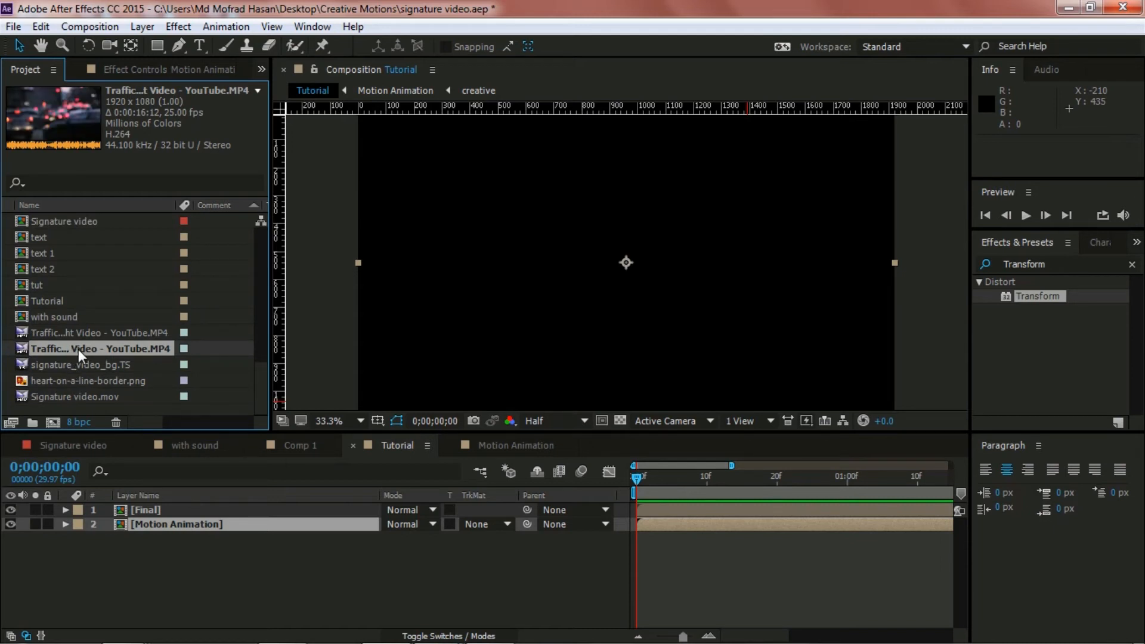
Add the second Traffic YouTube.MP4 clip as a background layer beneath Motion Animation, check it up to 0;00;01;08, and save the project
{"action": "left_click_drag", "start_coordinate": [78, 349], "coordinate": [205, 556]}
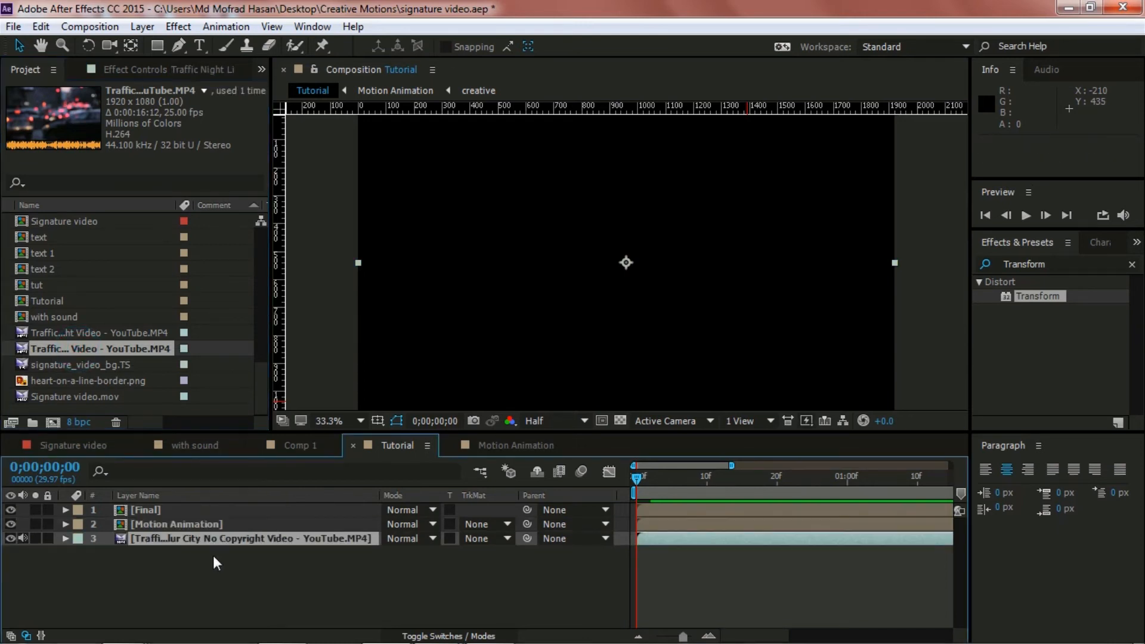
{"action": "left_click_drag", "start_coordinate": [639, 479], "coordinate": [814, 490]}
{"action": "left_click_drag", "start_coordinate": [865, 492], "coordinate": [900, 496]}
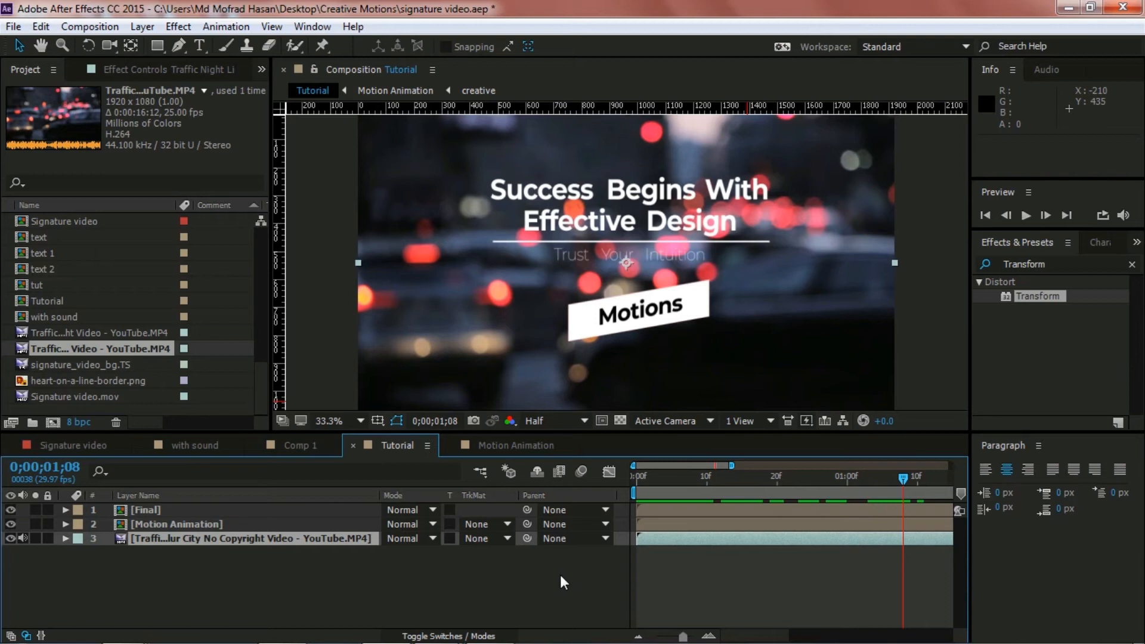
{"action": "key", "text": "ctrl+s"}
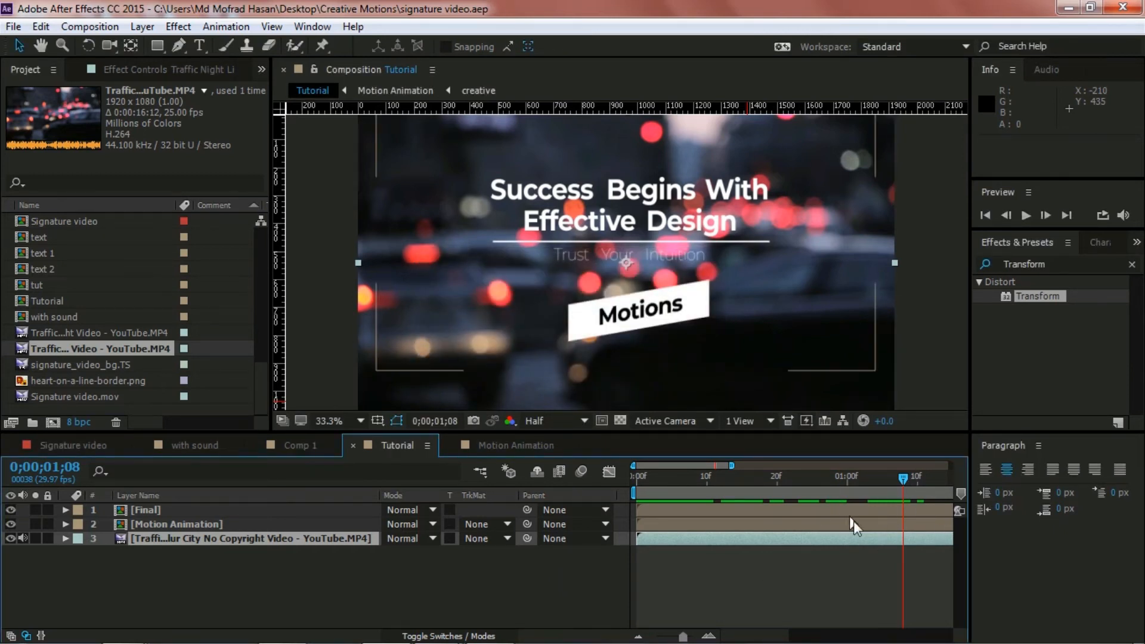
Review the title and Motions box over the traffic footage back to 0;00;01;02
{"action": "left_click_drag", "start_coordinate": [903, 478], "coordinate": [862, 475]}
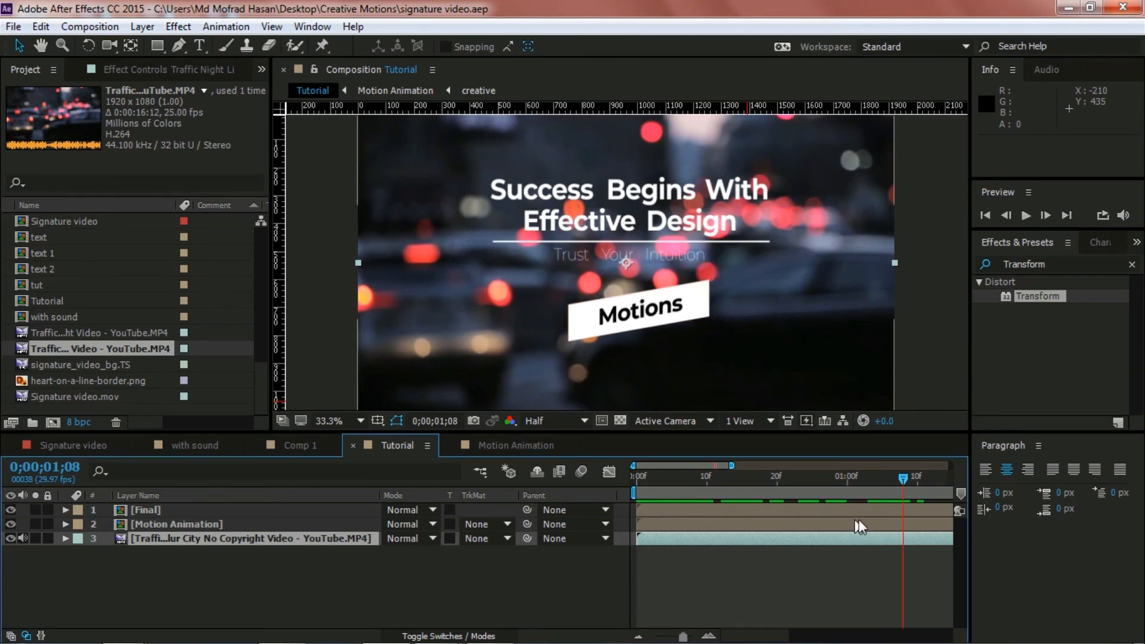
{"action": "left_click_drag", "start_coordinate": [900, 478], "coordinate": [862, 472]}
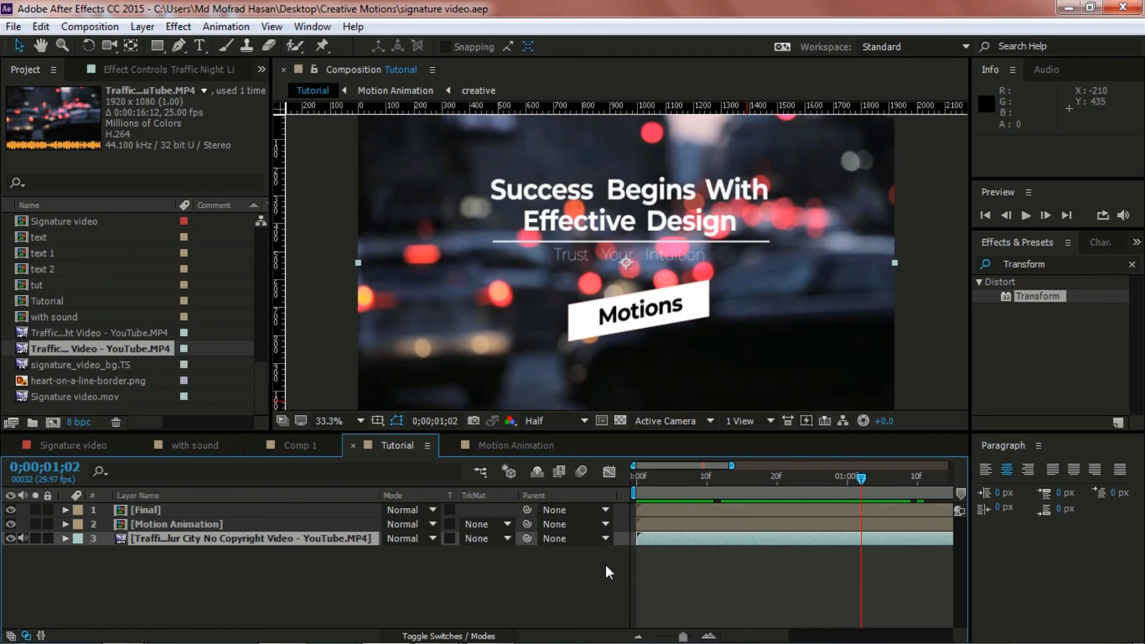